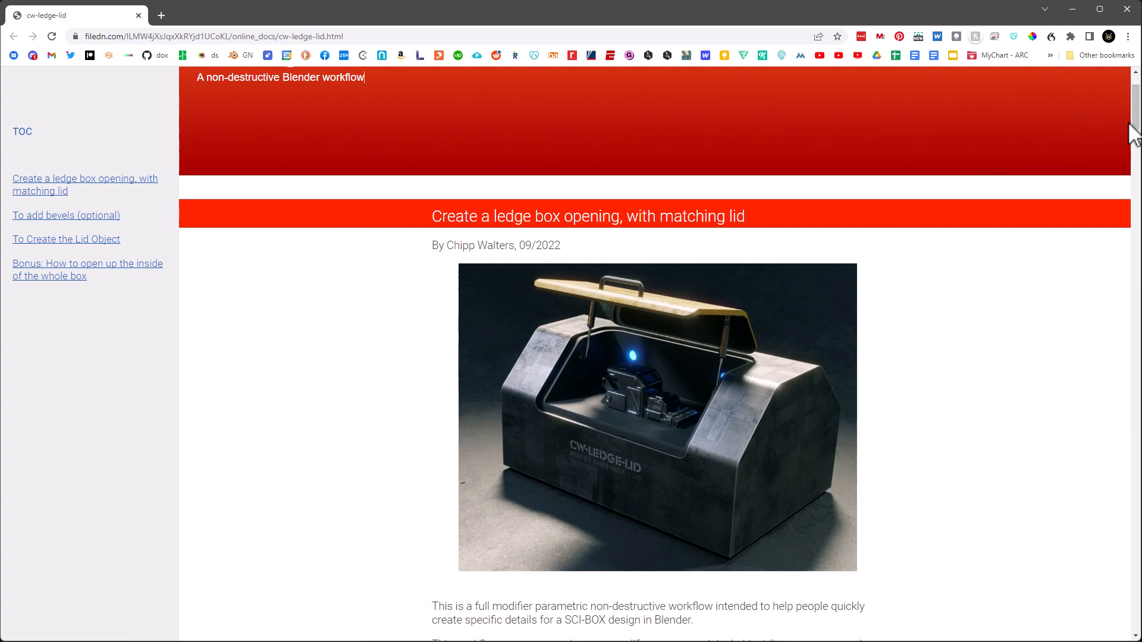
Switch from the browser guide to Blender and apply the scale of the box object.
mouse_move(1135, 119)
left_mouse_down()
mouse_move(1114, 380)
mouse_move(1124, 631)
mouse_move(1135, 400)
mouse_move(1124, 115)
left_mouse_up()
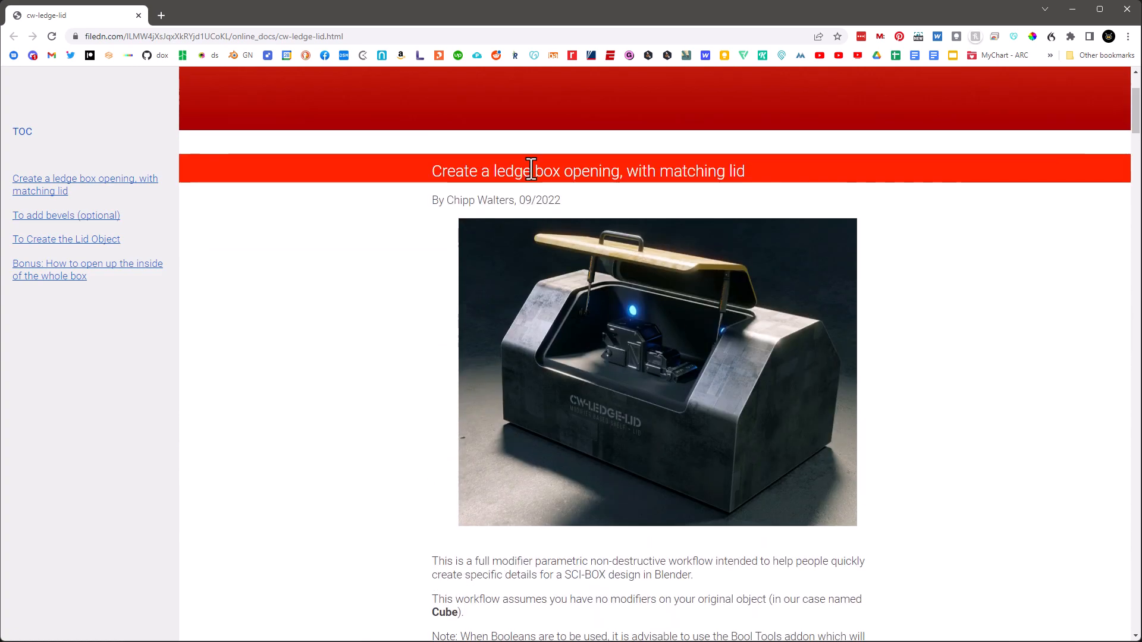
left_click(1064, 11)
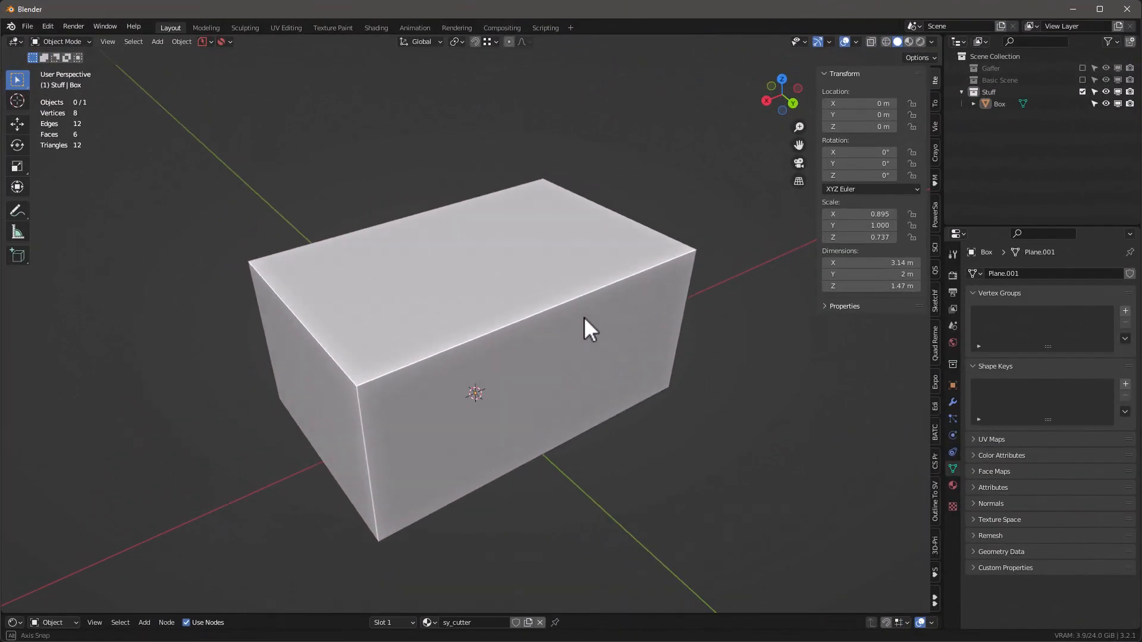
middle_click_drag(584, 316, 583, 312)
scroll(580, 319, "down", 3)
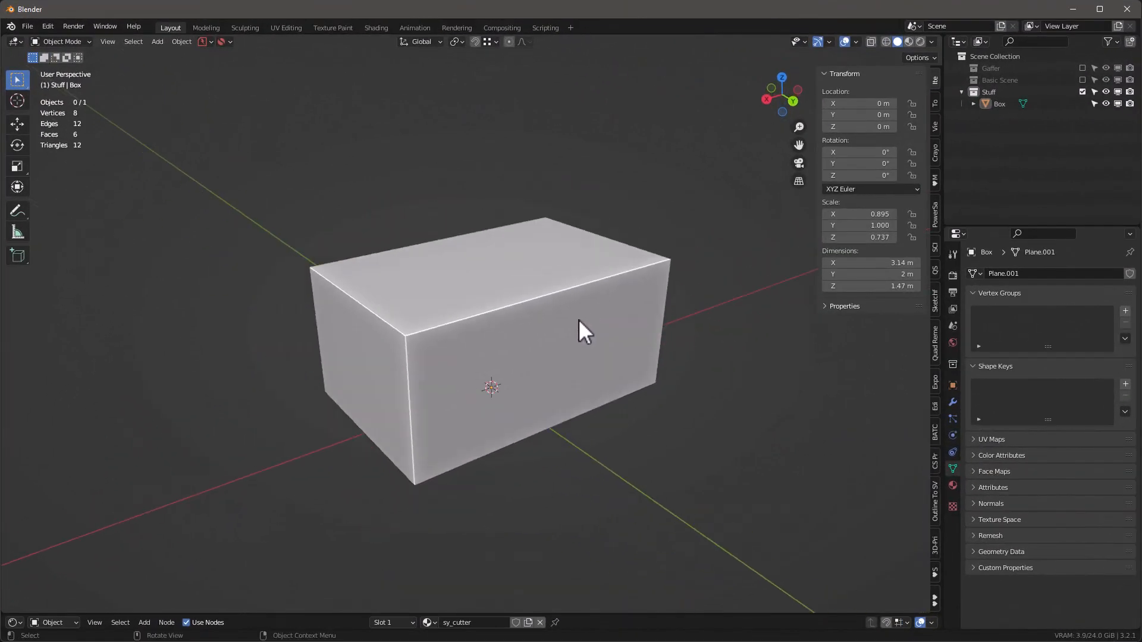
scroll(548, 348, "up", 3)
middle_click_drag(548, 348, 613, 290)
left_click(576, 329)
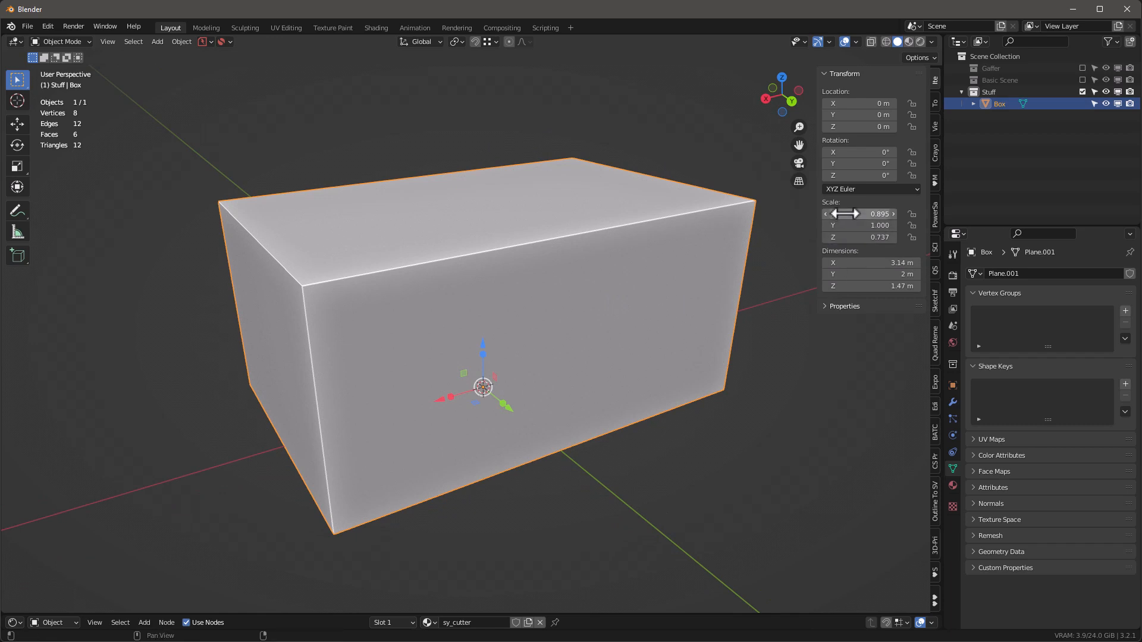
left_click(182, 41)
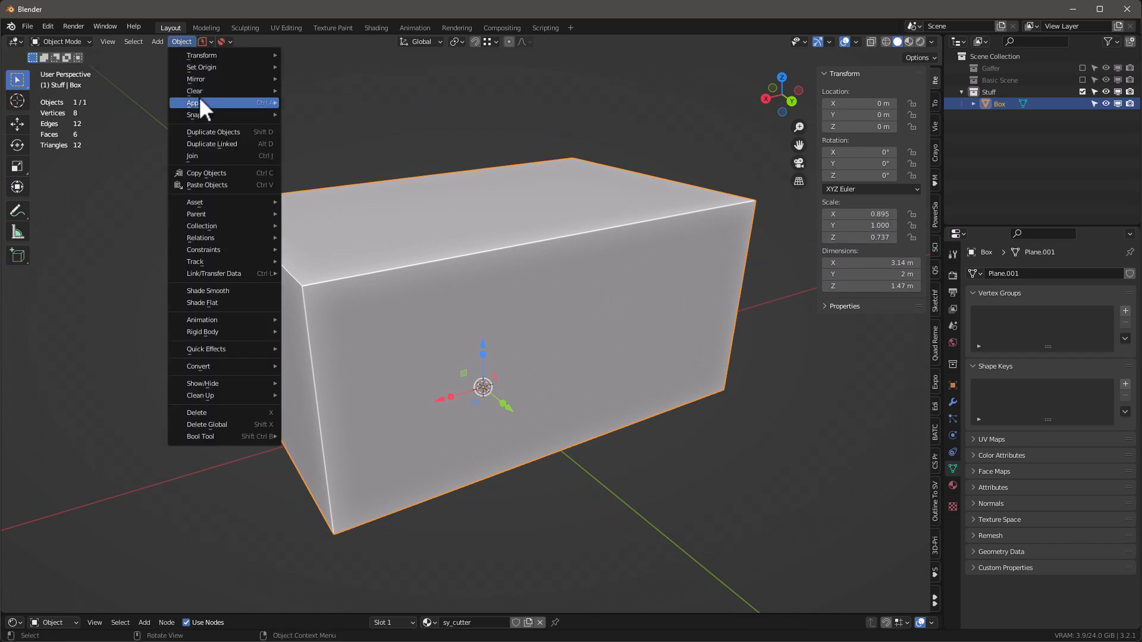
mouse_move(213, 101)
left_click(333, 126)
Rename the Box object as Cube.
middle_click_drag(574, 306, 586, 291)
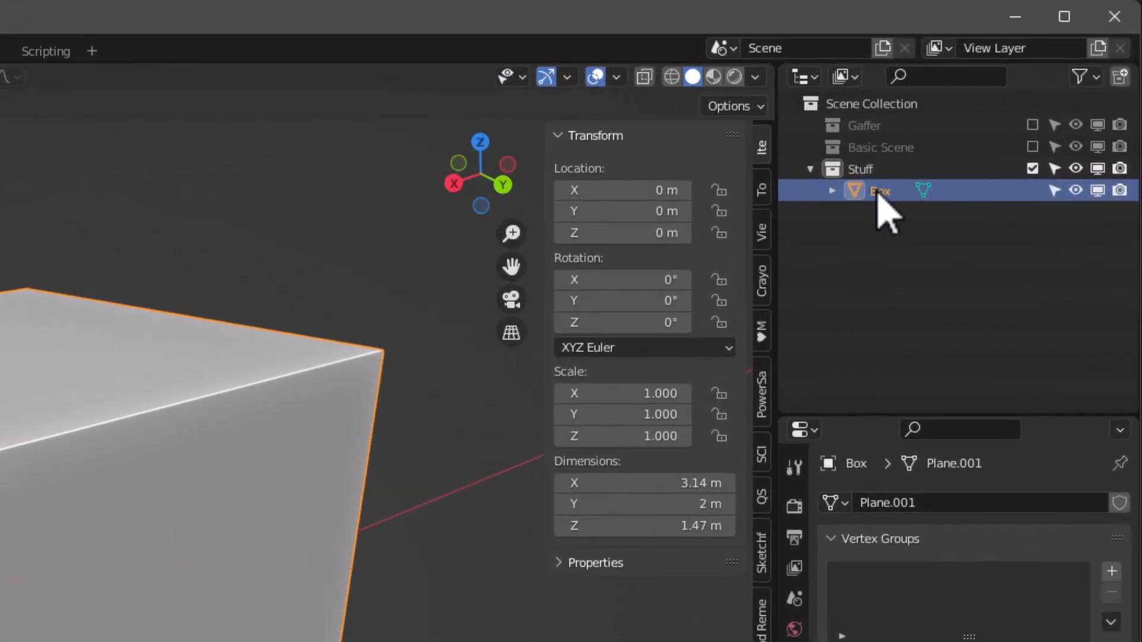
double_click(879, 191)
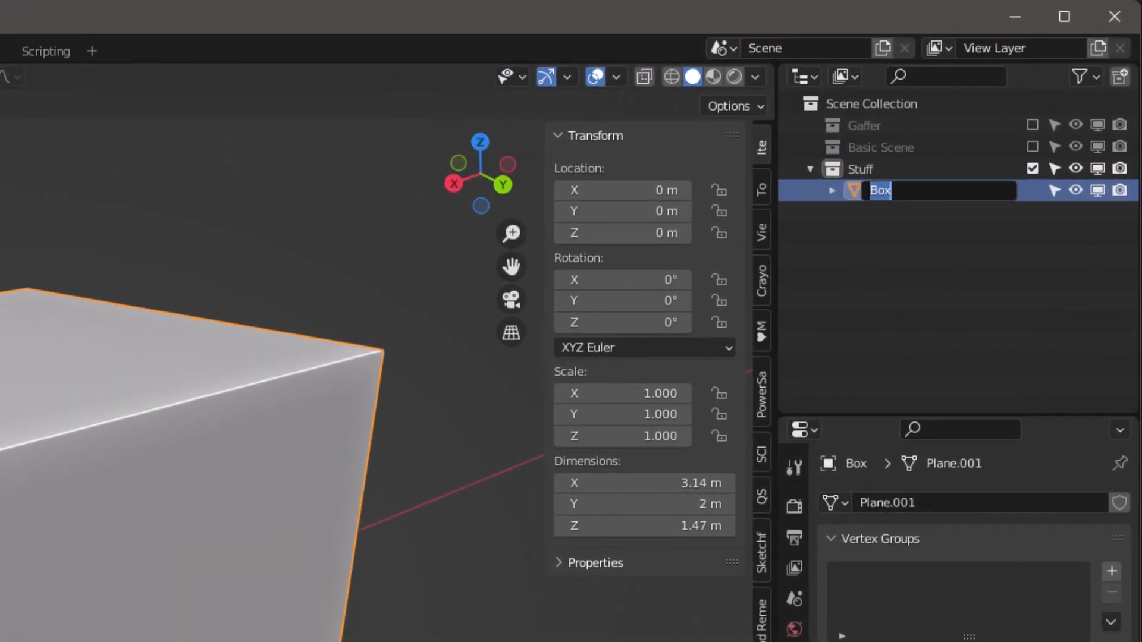
type("Cube")
key("Return")
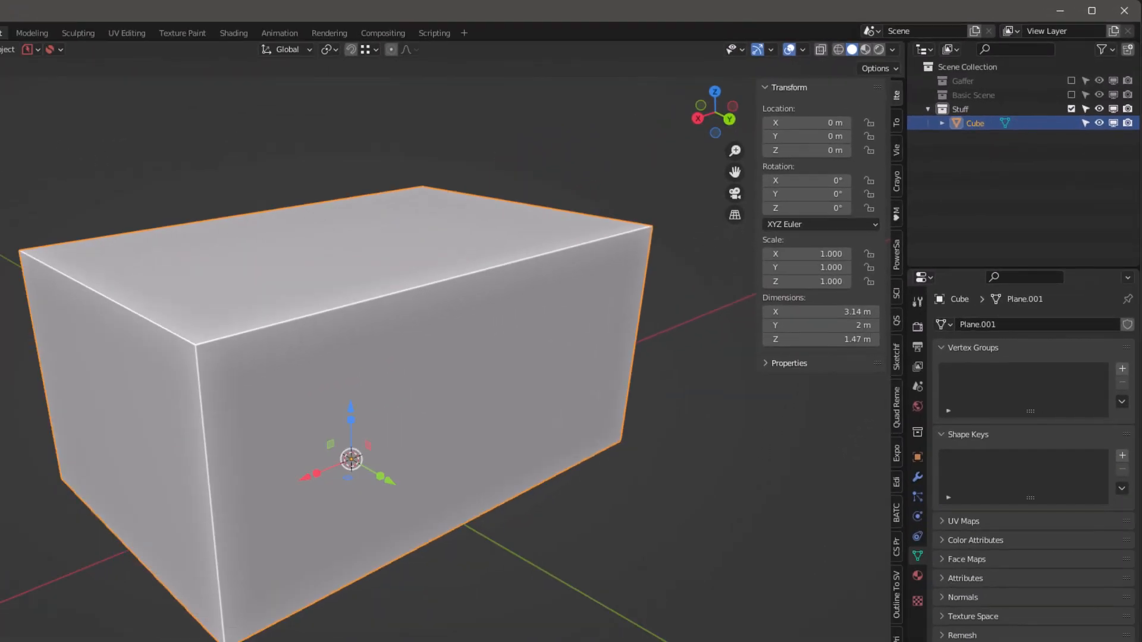
Duplicate Cube in place and rename the copy as 1-offset.
key("shift+d")
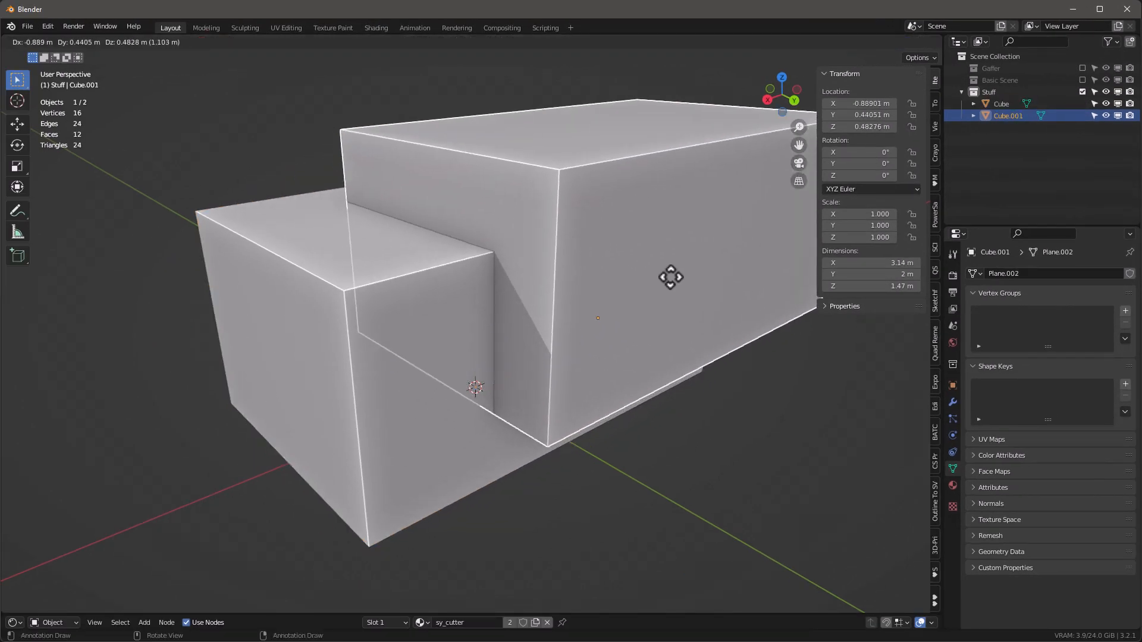
right_click(674, 241)
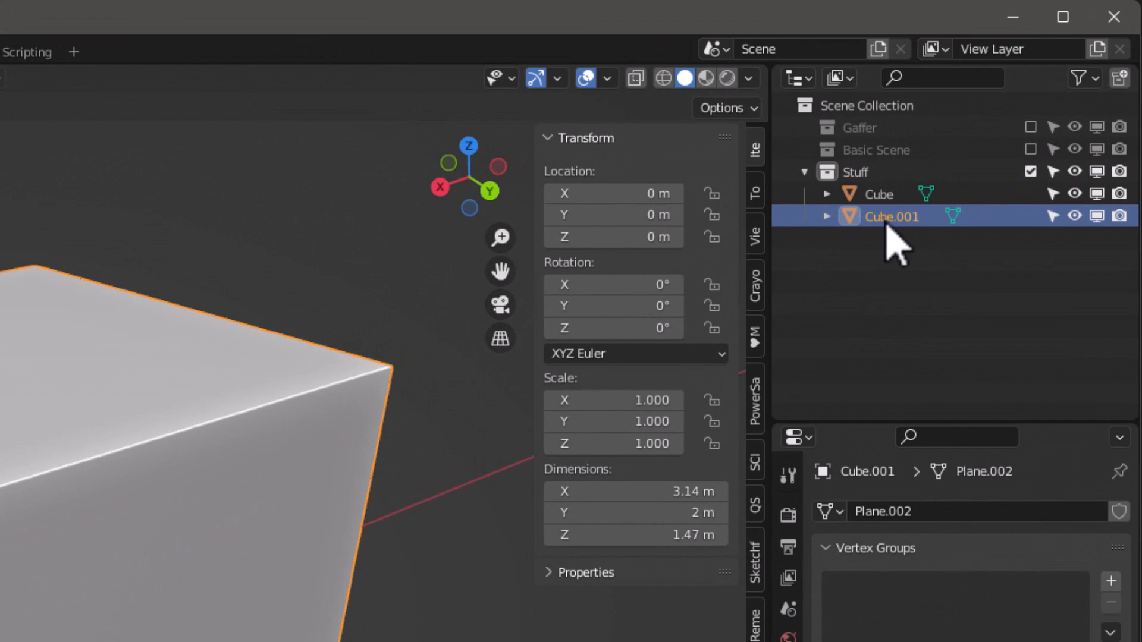
double_click(885, 221)
type("1-offset")
key("Return")
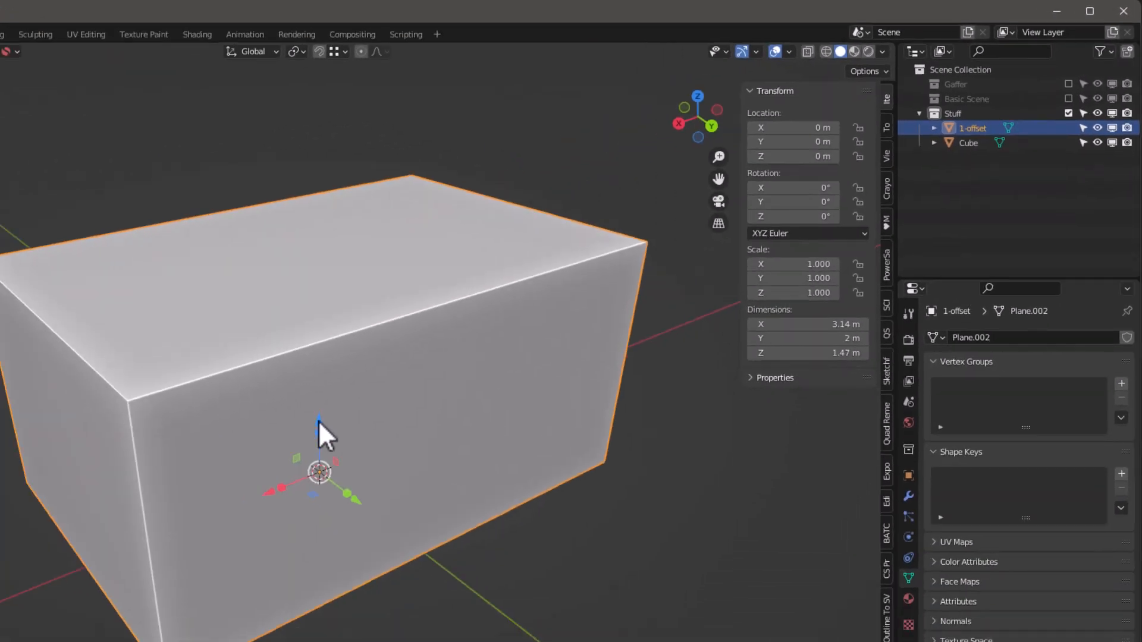
Scale 1-offset down to about 0.824 and move it to about 0.38 m in Y and 0.52 m in Z.
key("s")
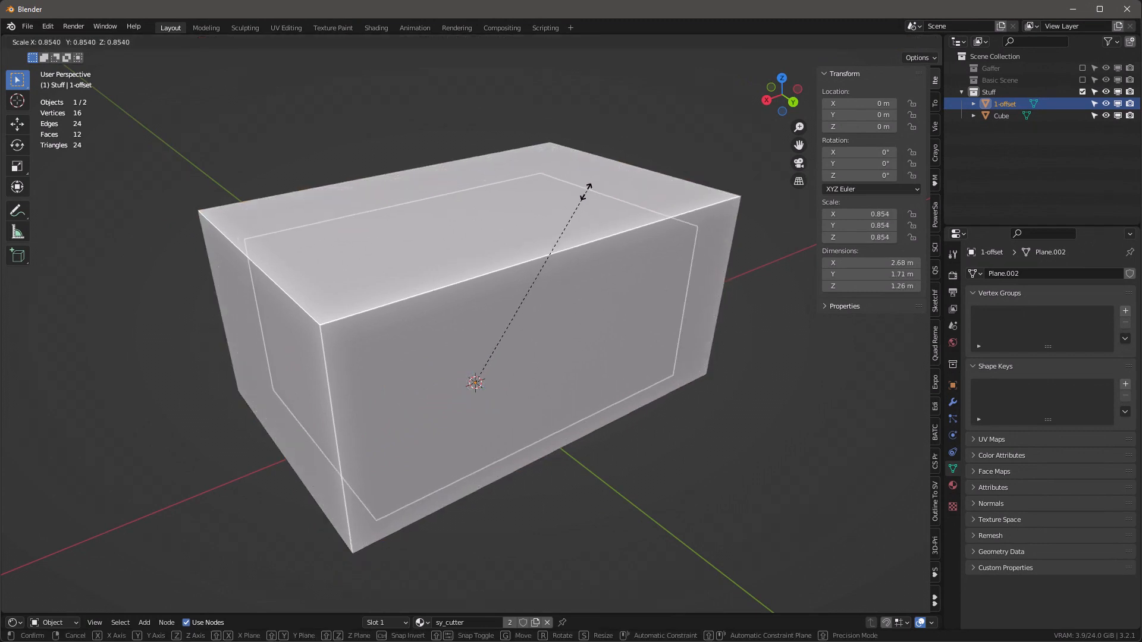
left_click(576, 200)
left_click_drag(476, 340, 478, 273)
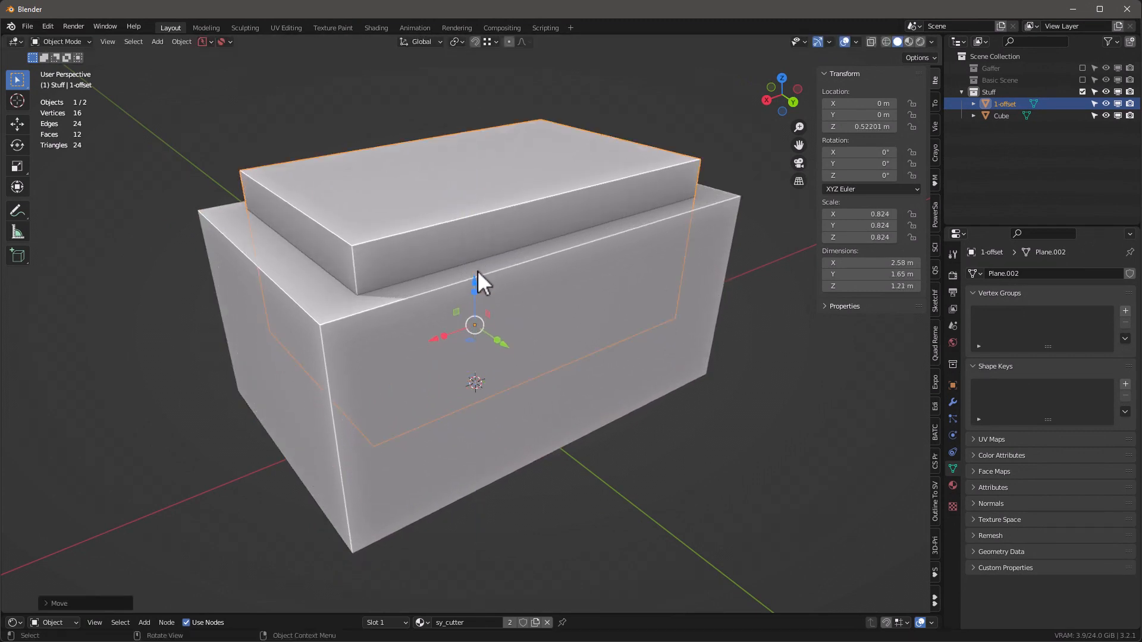
left_click_drag(511, 351, 543, 377)
middle_click_drag(543, 377, 419, 310)
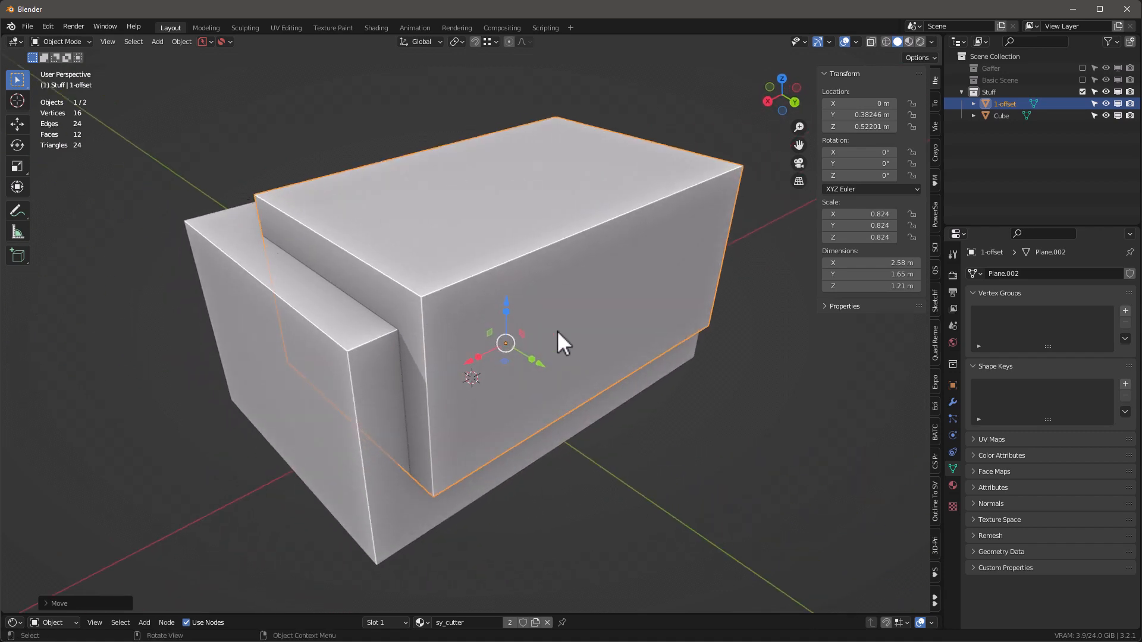
mouse_move(557, 330)
middle_mouse_down()
mouse_move(438, 296)
mouse_move(448, 351)
mouse_move(580, 327)
middle_mouse_up()
Check in the preferences that the Bool Tool add-on is enabled, searching the add-ons for bool.
left_click(48, 26)
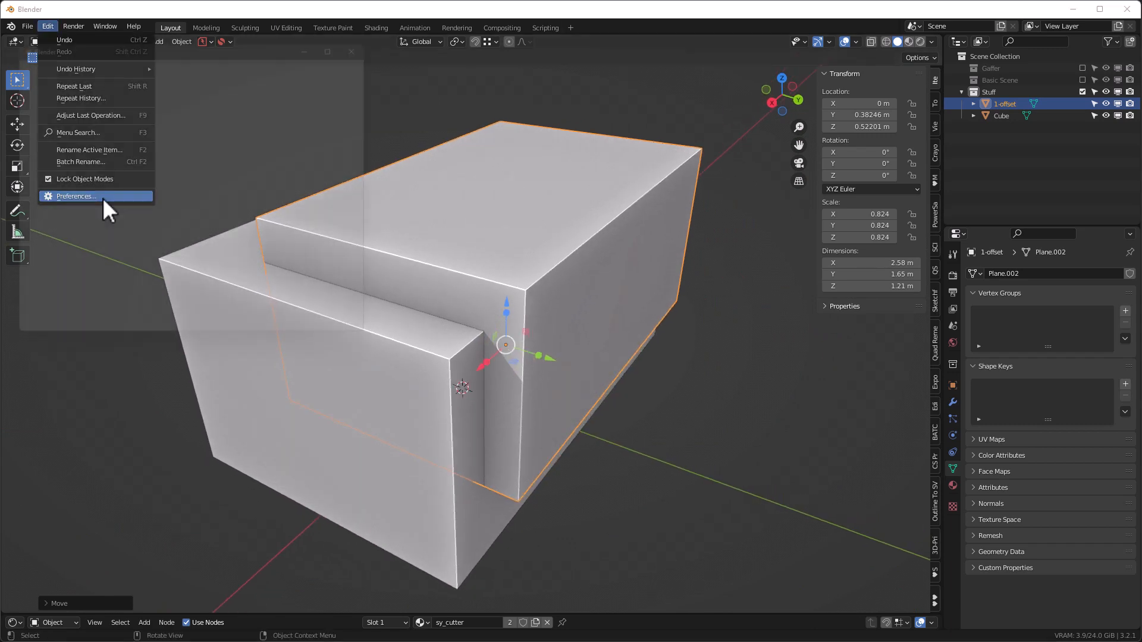
left_click(102, 198)
left_click(351, 69)
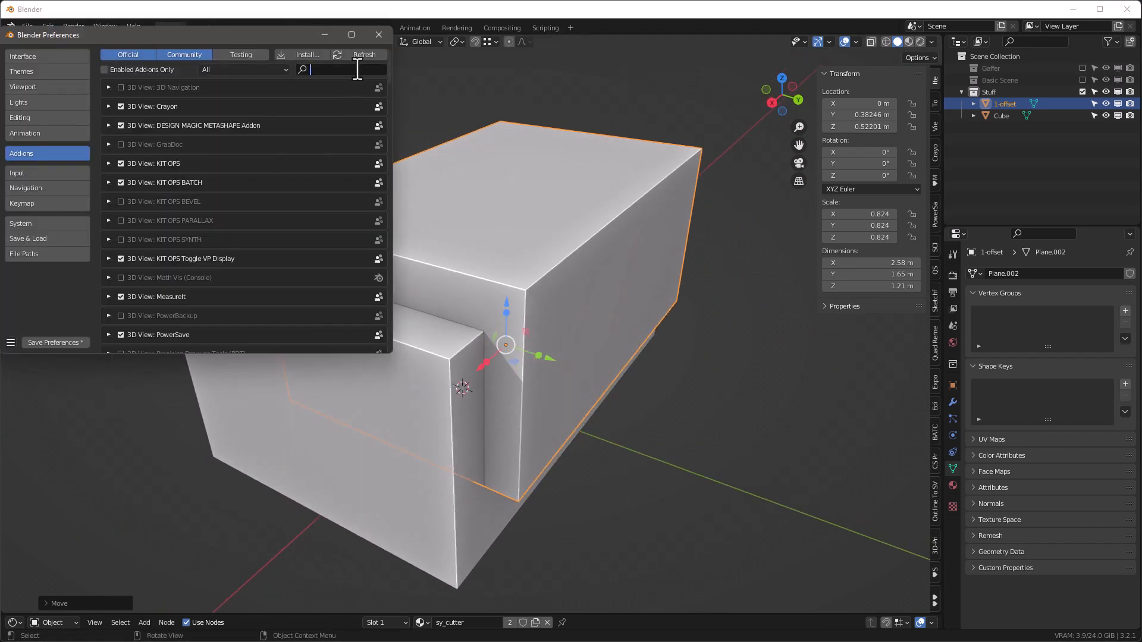
type("bool")
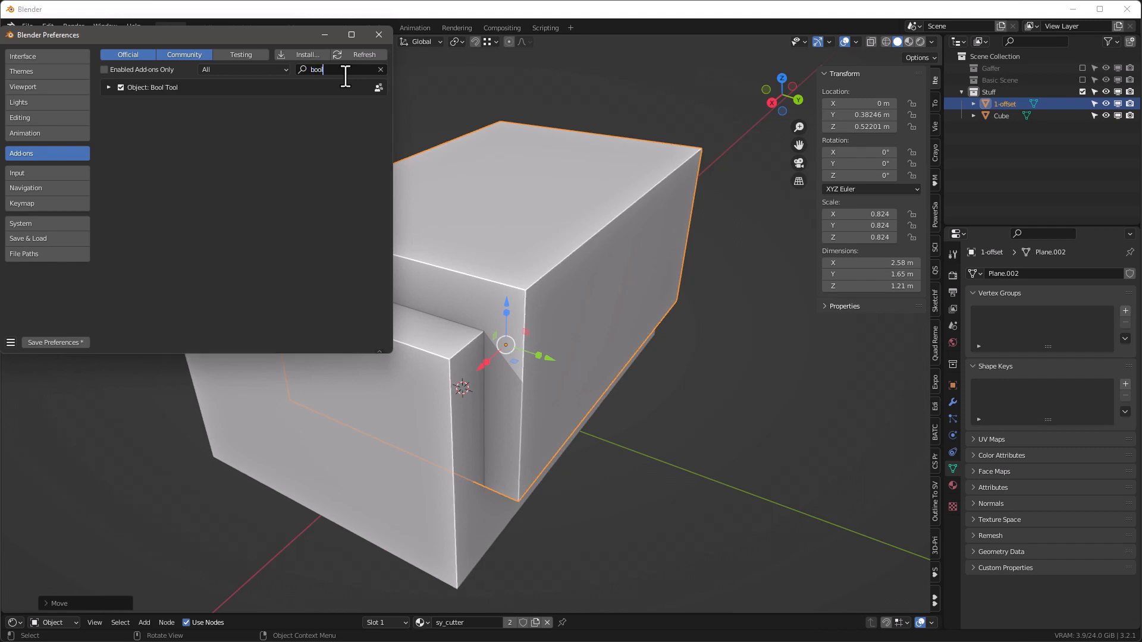
left_click(379, 35)
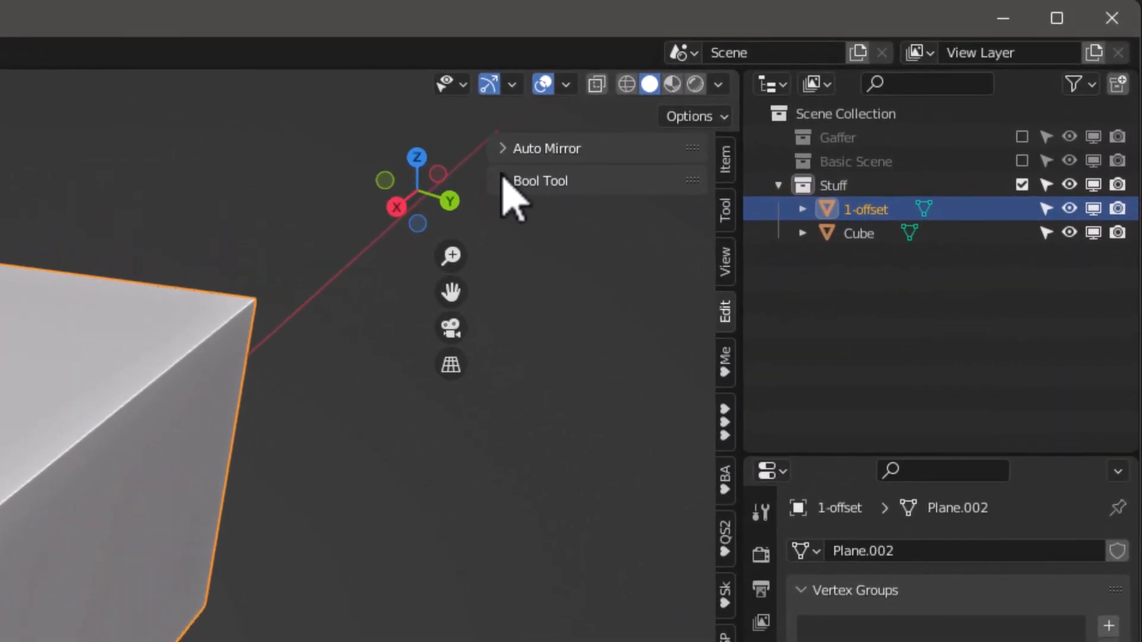
Cut 1-offset out of Cube with Bool Tool's Brush Boolean Difference and show Cube's Boolean modifier.
left_click(765, 110)
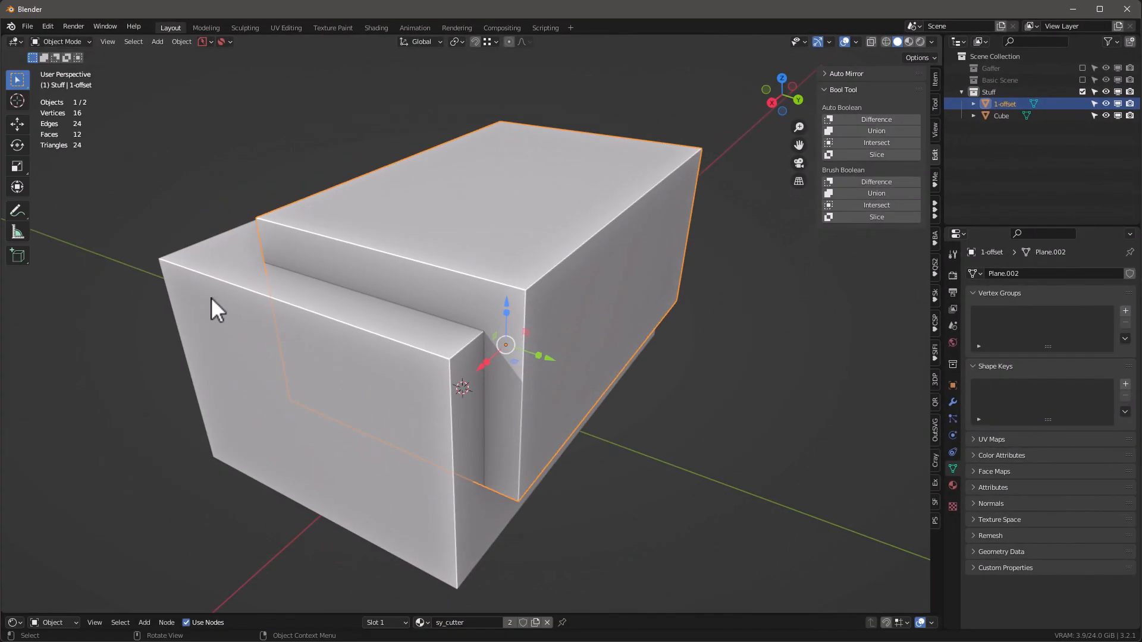
left_click(211, 297, "shift")
mouse_move(452, 201)
middle_mouse_down()
mouse_move(426, 214)
mouse_move(438, 202)
middle_mouse_up()
middle_click_drag(212, 311, 280, 322)
left_click(883, 182)
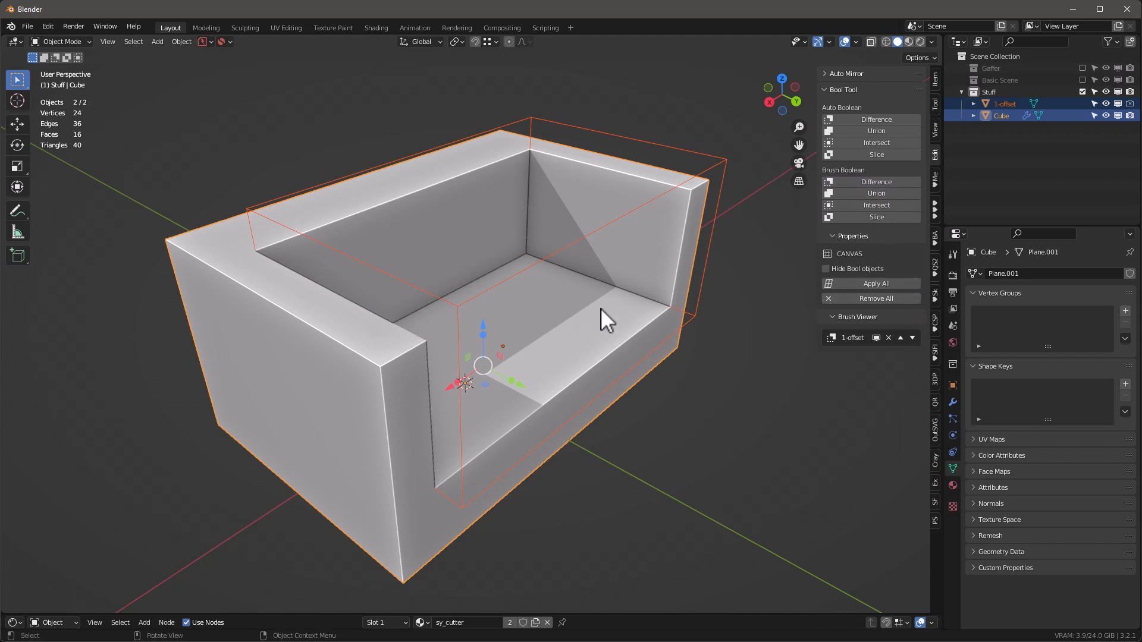
key("ctrl+z")
key("ctrl+shift+z")
left_click(952, 402)
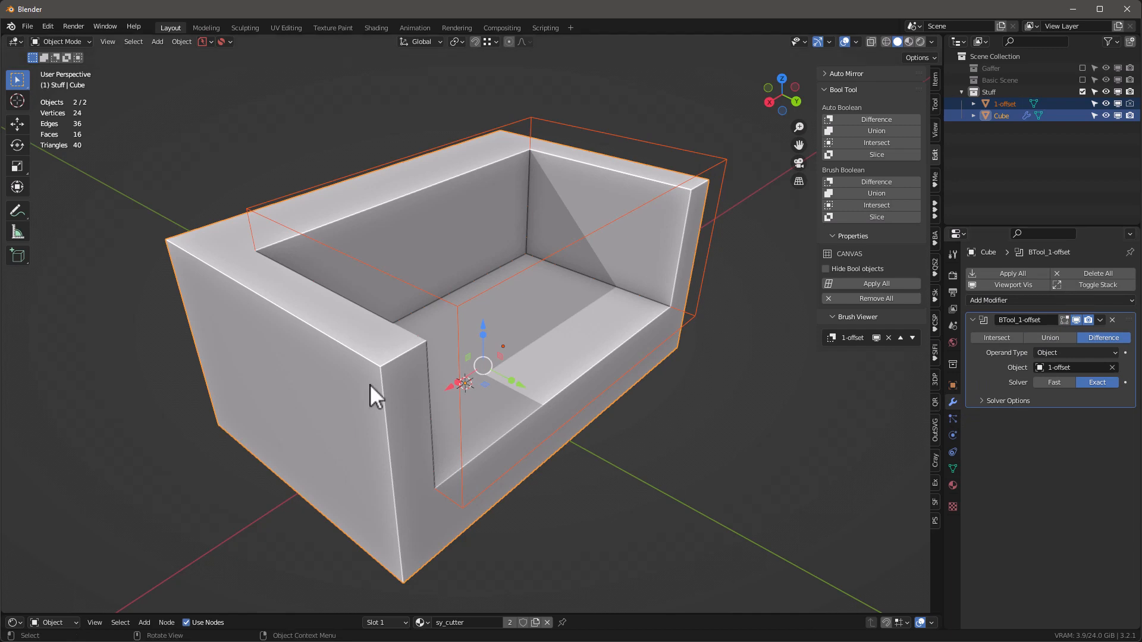
Raise the 1-offset cutter to a Z location of about 0.69 m.
left_click(341, 374)
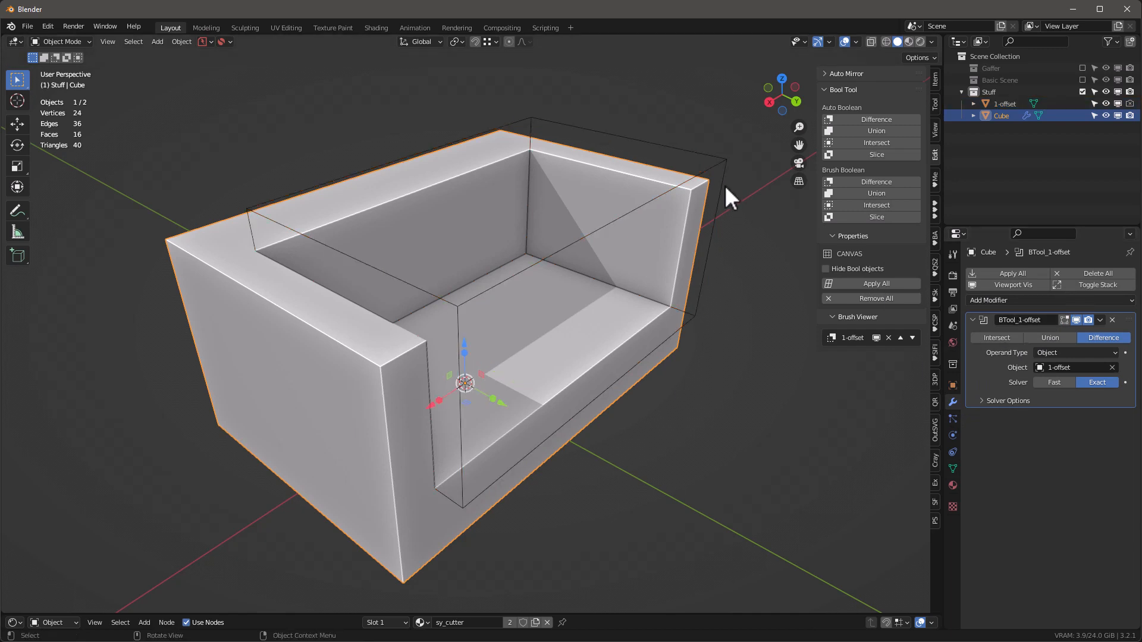
left_click(712, 166)
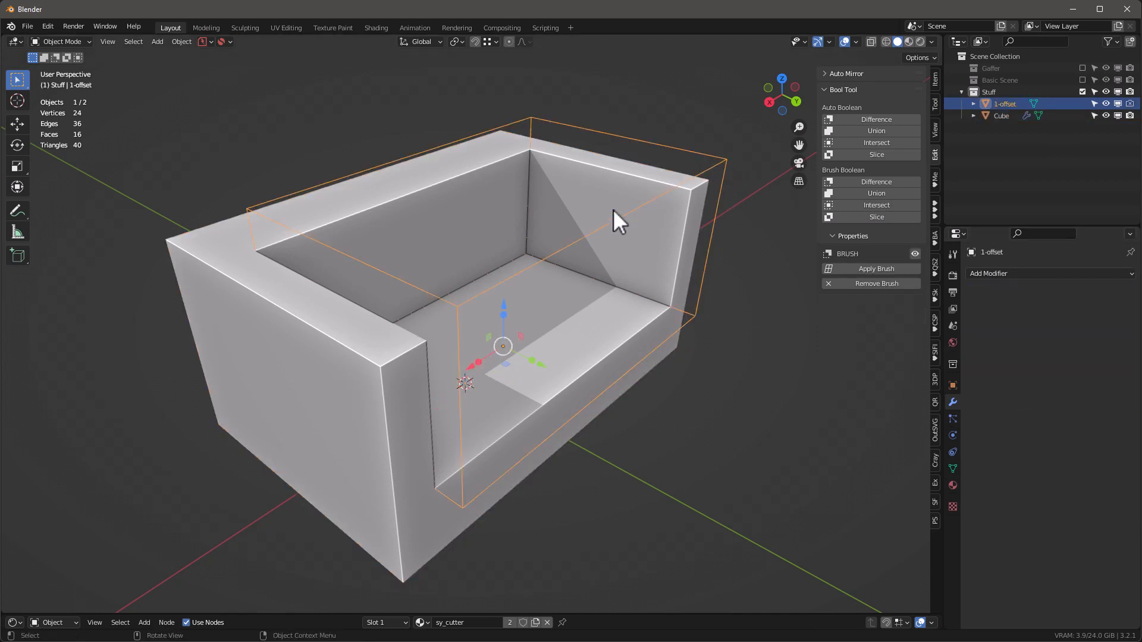
scroll(613, 211, "down", 3)
scroll(611, 213, "up", 4)
scroll(611, 214, "down", 3)
scroll(611, 214, "up", 2)
mouse_move(612, 214)
middle_mouse_down()
mouse_move(525, 275)
mouse_move(604, 195)
middle_mouse_up()
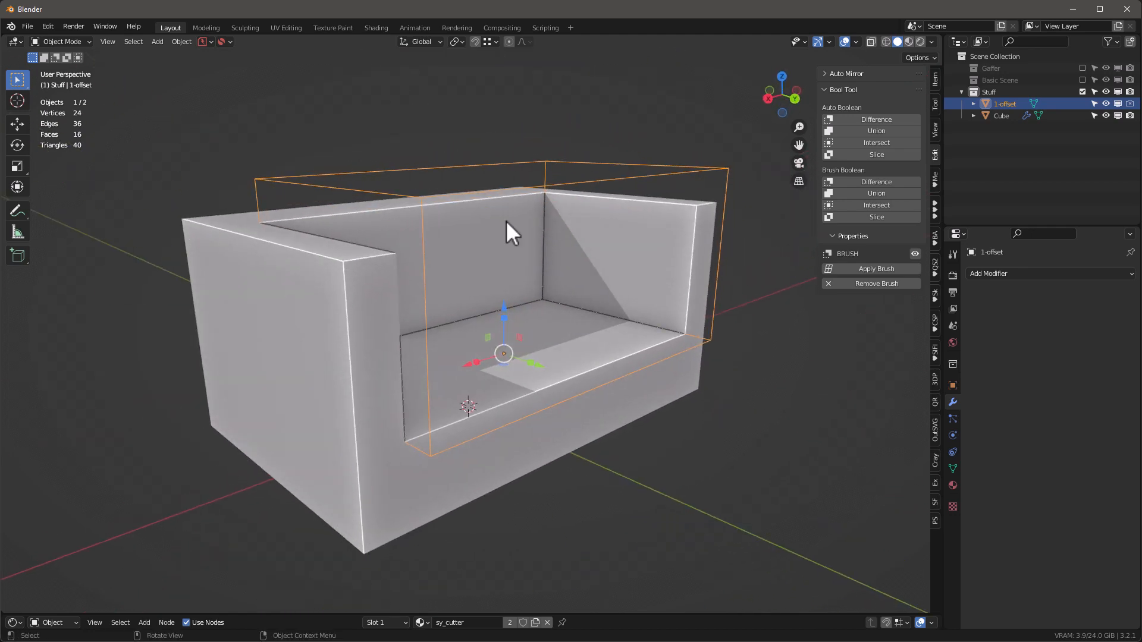
left_click_drag(503, 307, 505, 263)
middle_click_drag(505, 263, 527, 226)
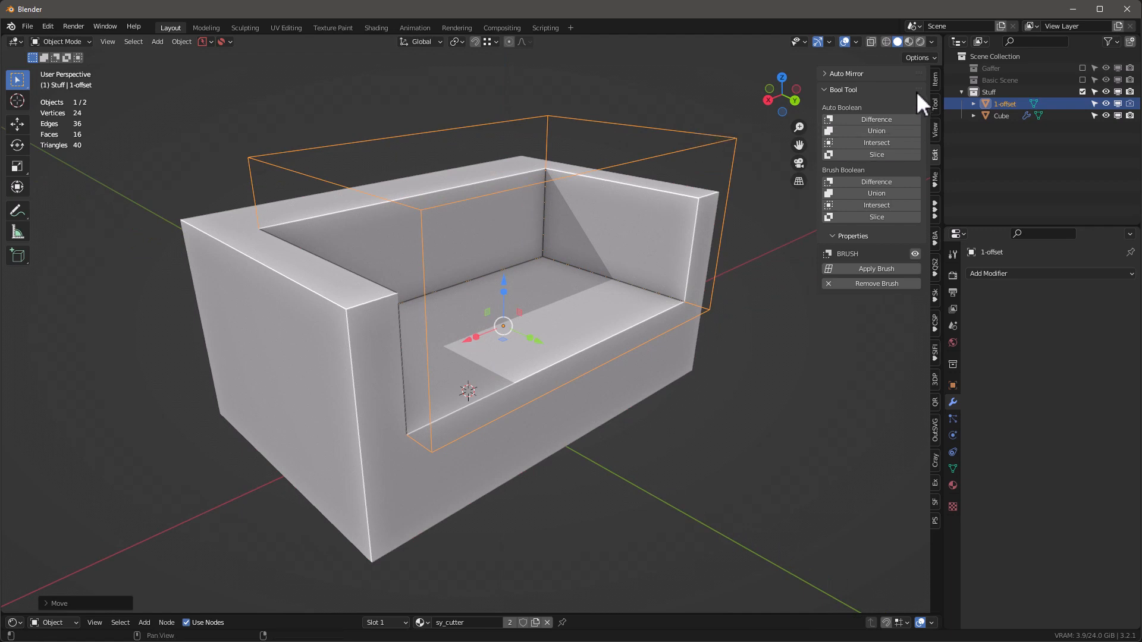
Apply the scale of the 1-offset cutter.
left_click(935, 79)
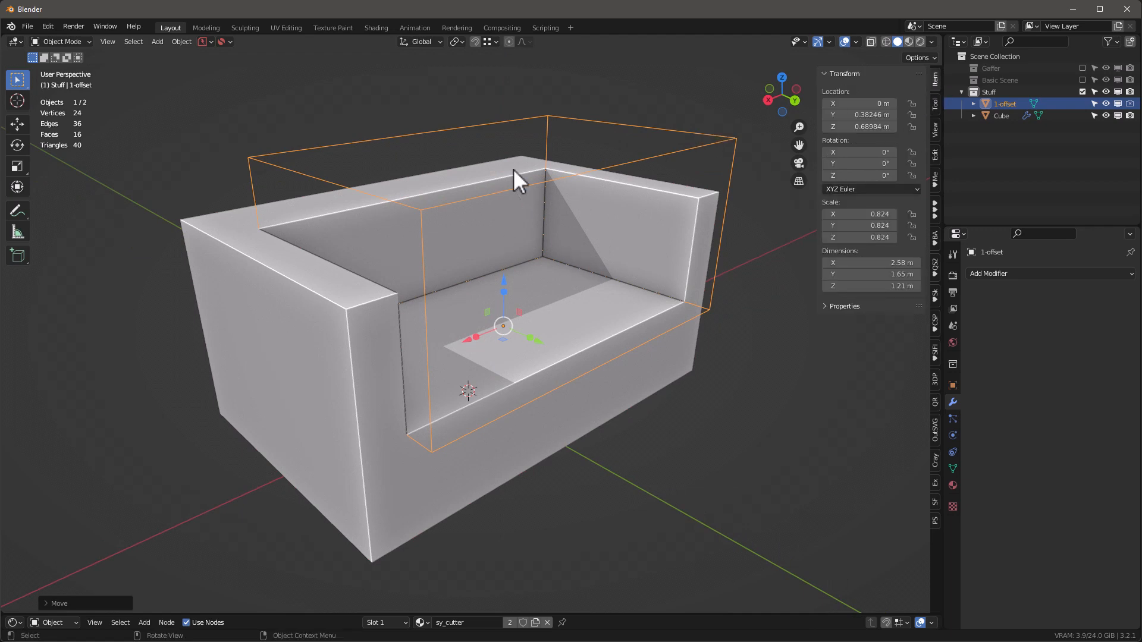
key("ctrl+a")
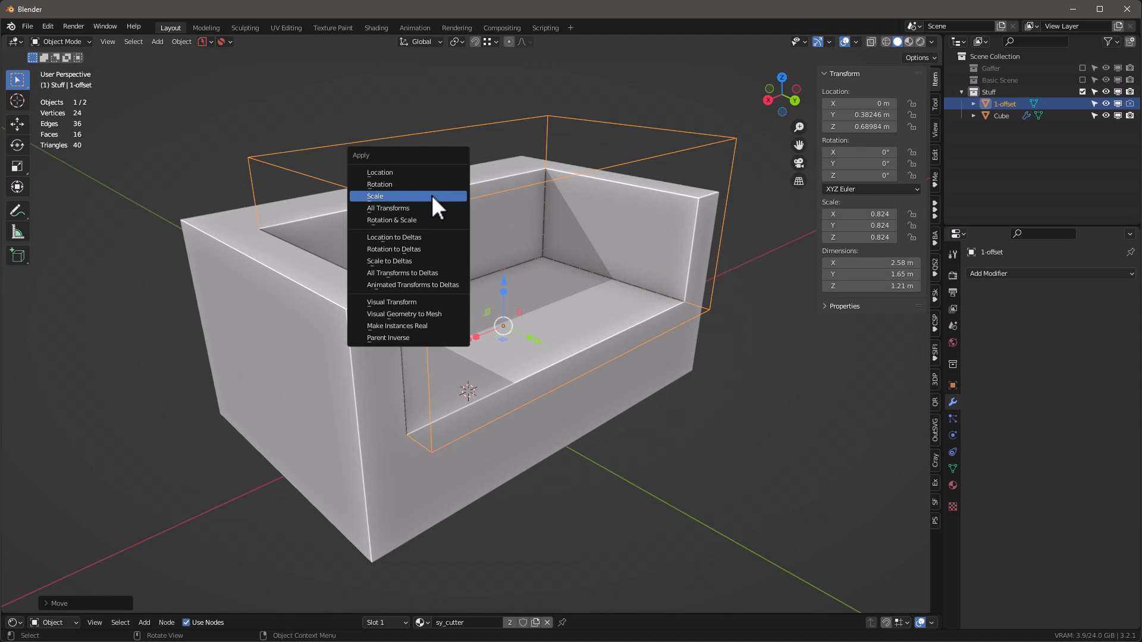
left_click(430, 195)
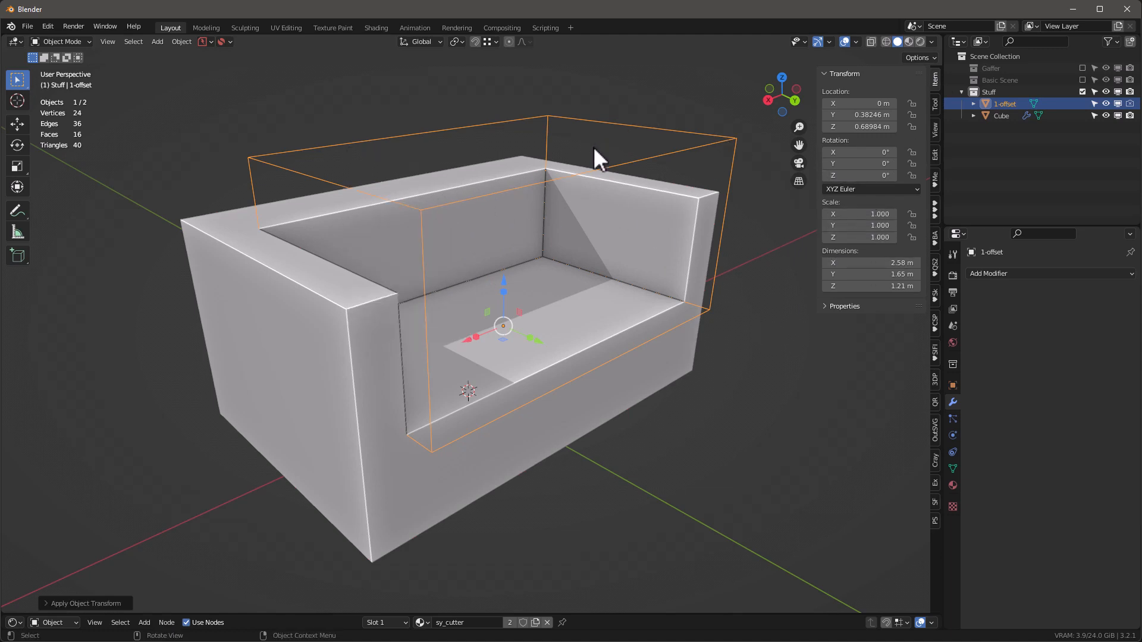
Duplicate 1-offset in place and rename the copy as 2-solidify.
key("shift+d")
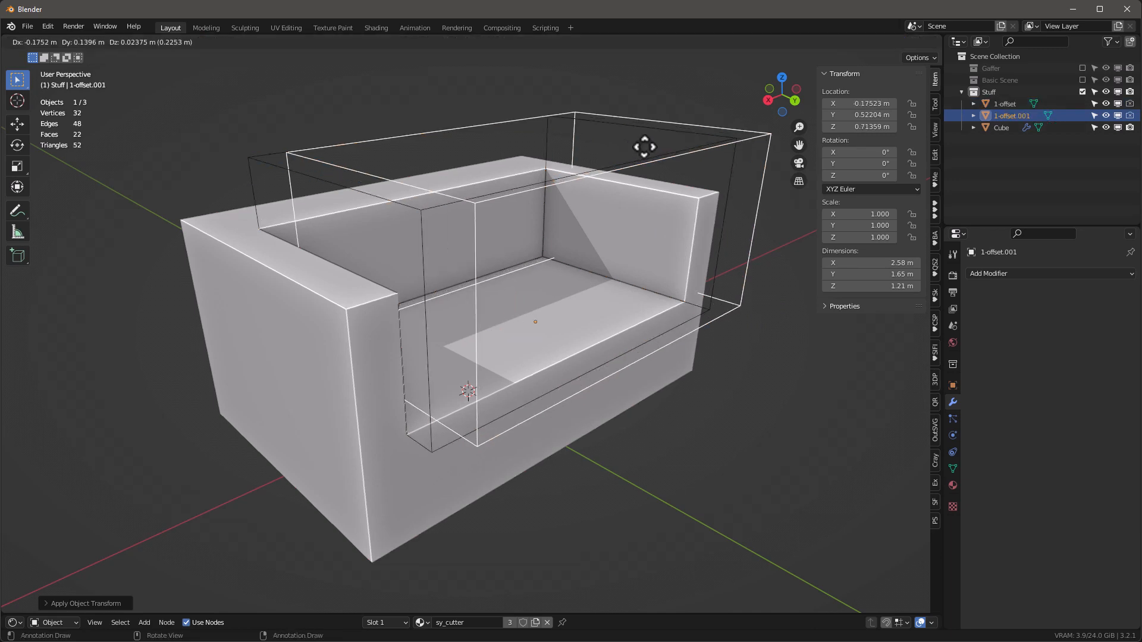
right_click(679, 135)
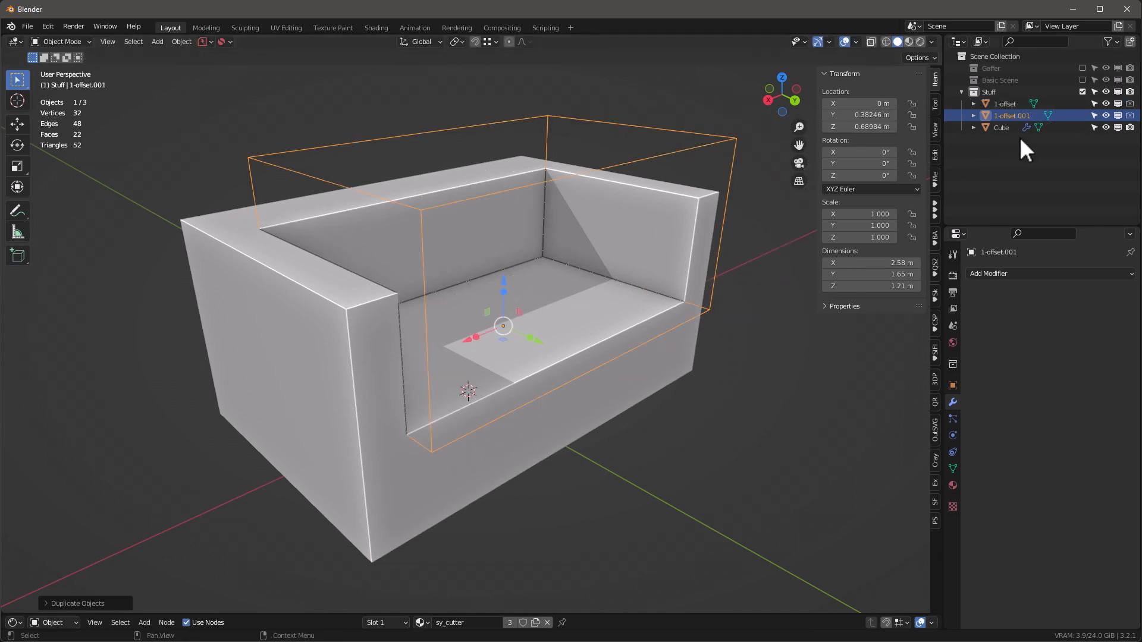
double_click(1002, 116)
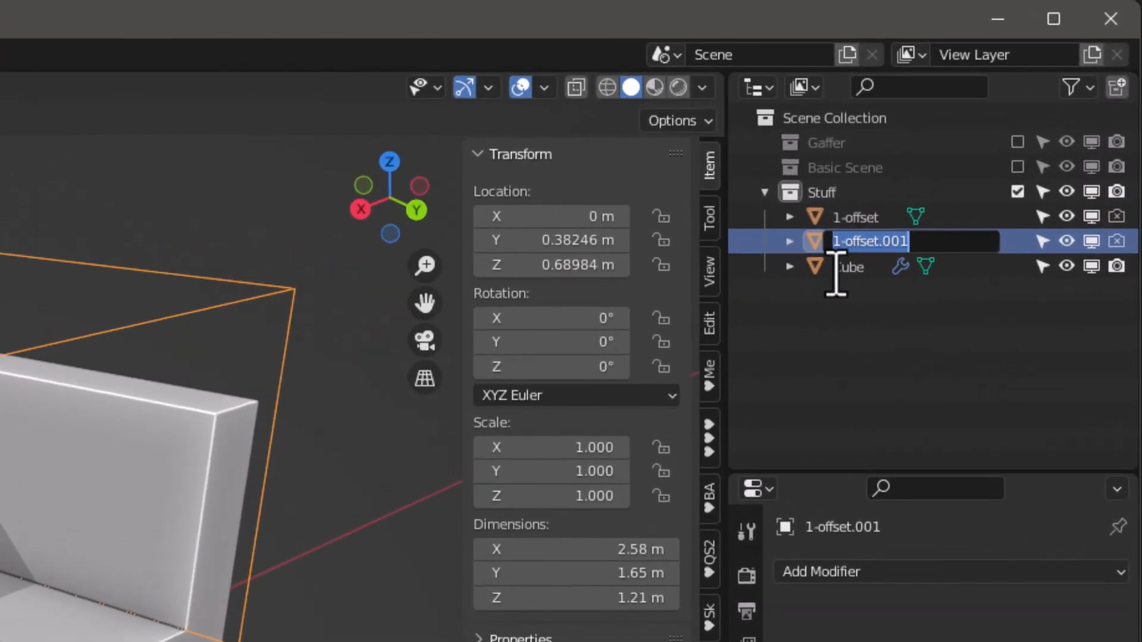
type("2")
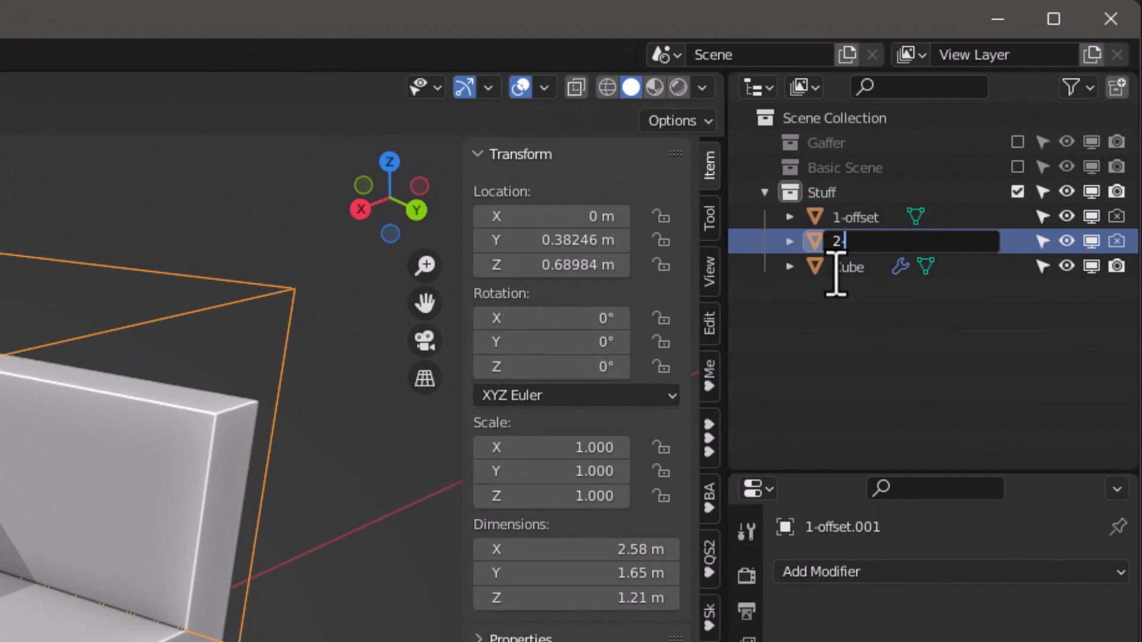
type("-solidify")
key("Return")
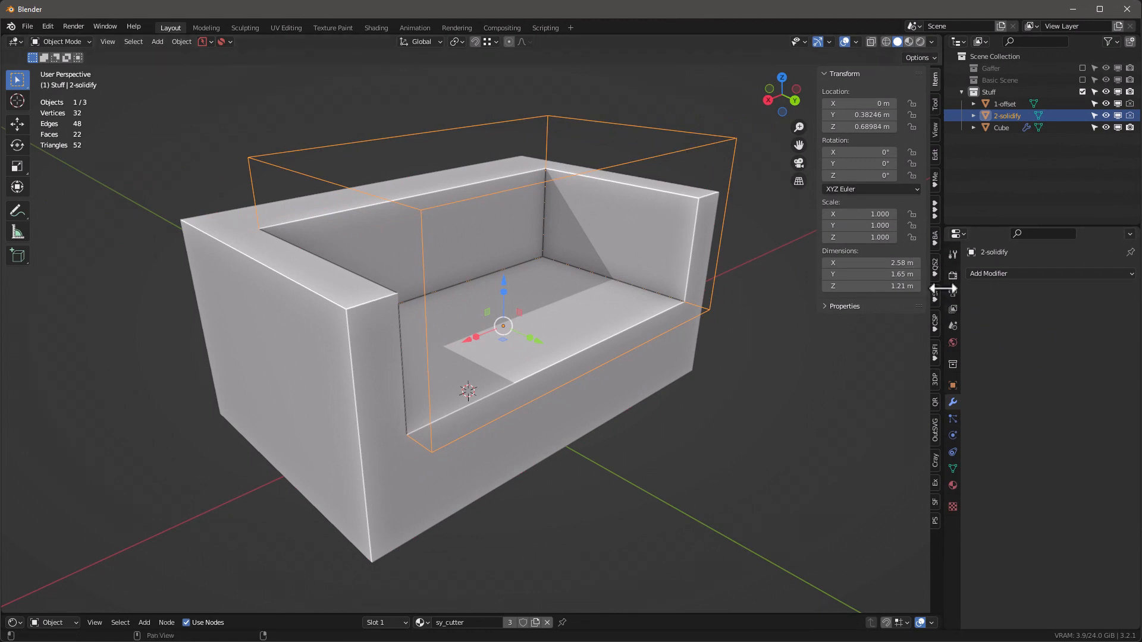
Set the viewport display type of 2-solidify to Wire.
left_click(953, 386)
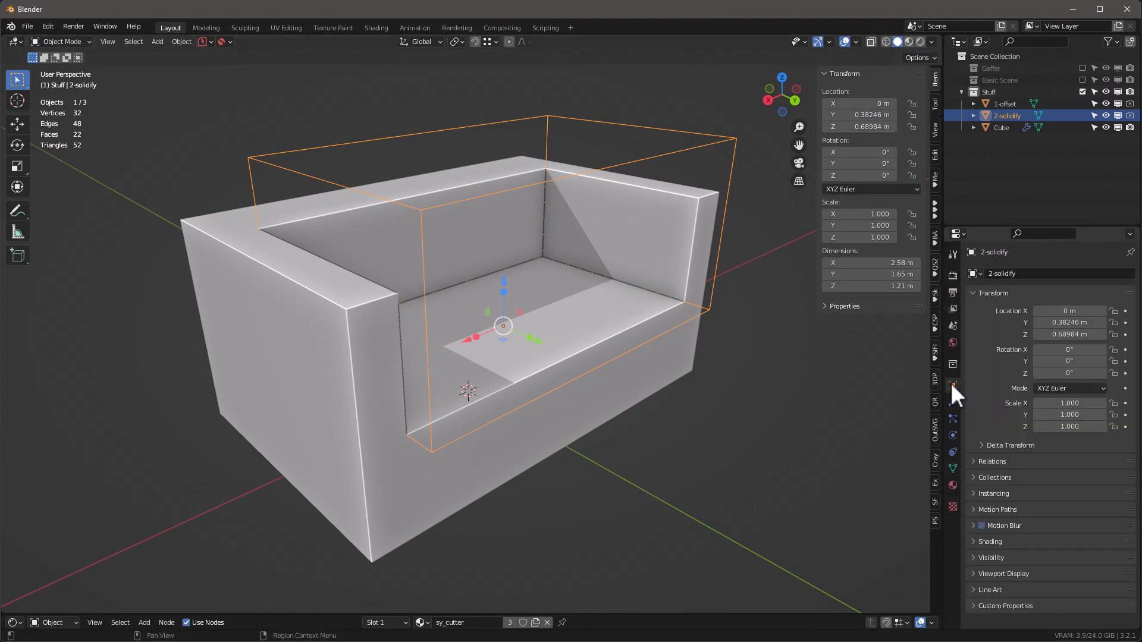
left_click(976, 572)
scroll(1001, 441, "down", 5)
left_click(1064, 569)
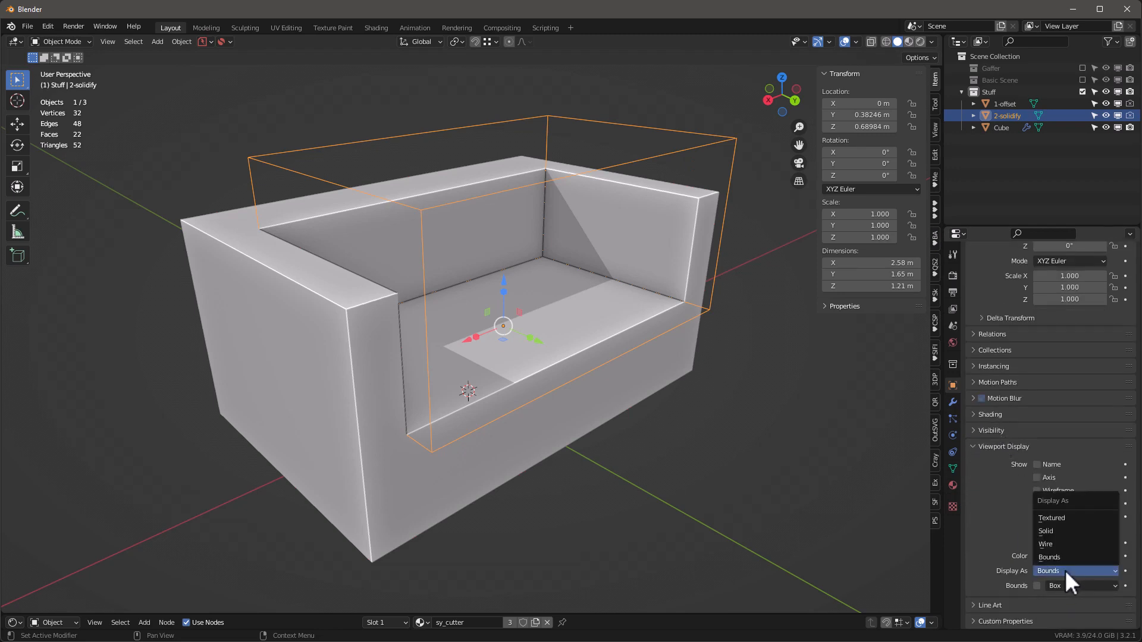
left_click(1059, 544)
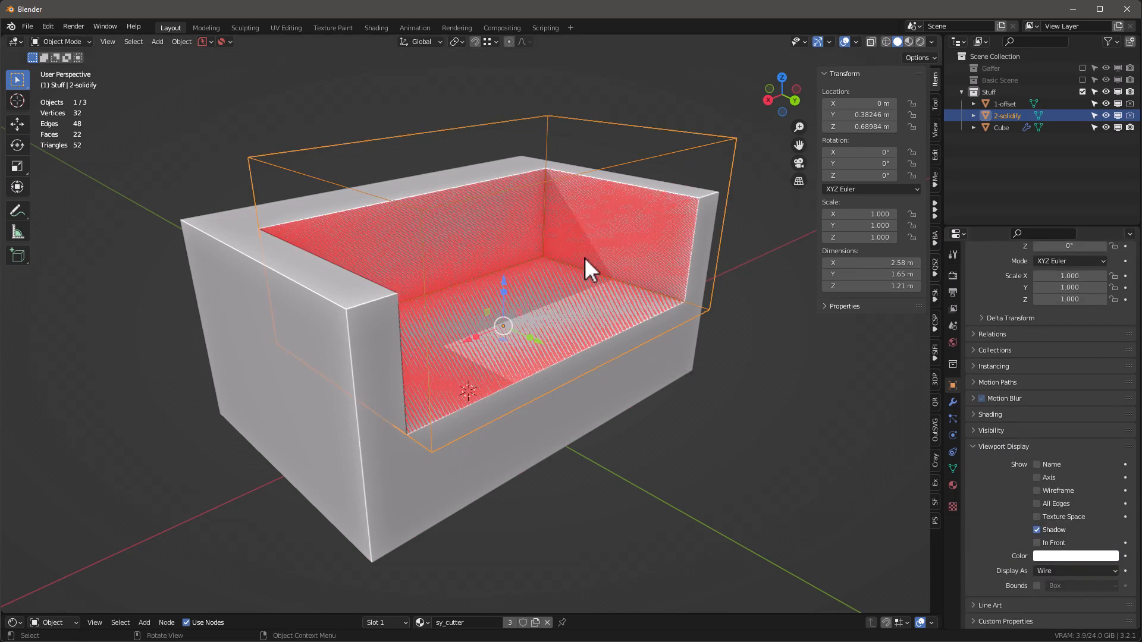
Turn off the Face Orientation overlay in the viewport.
left_click(934, 41)
mouse_move(856, 41)
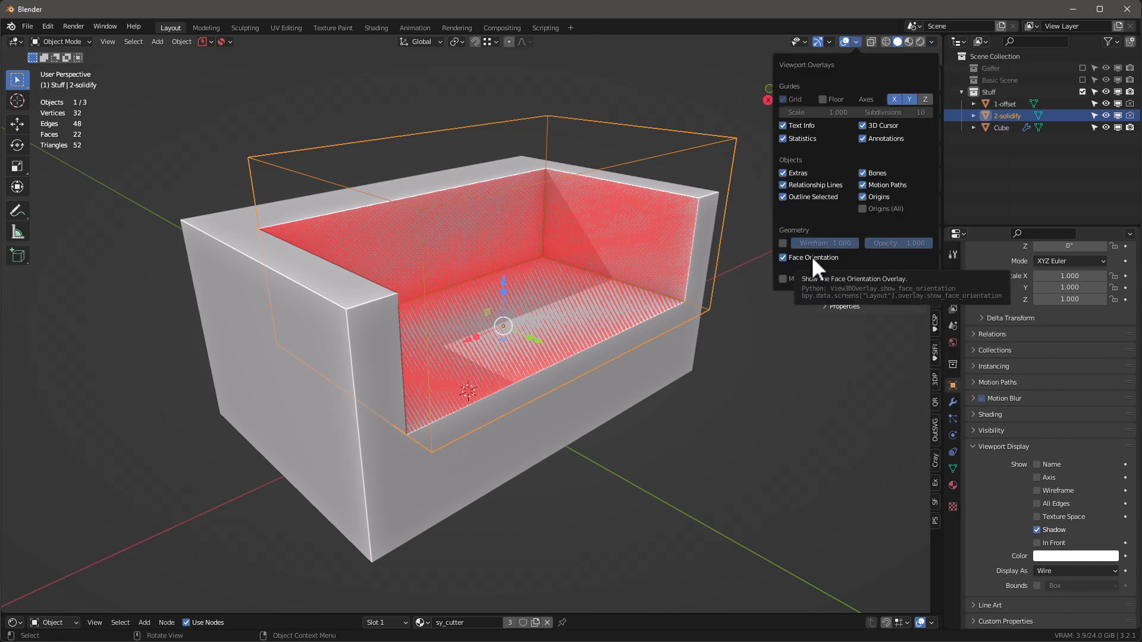
left_click(784, 257)
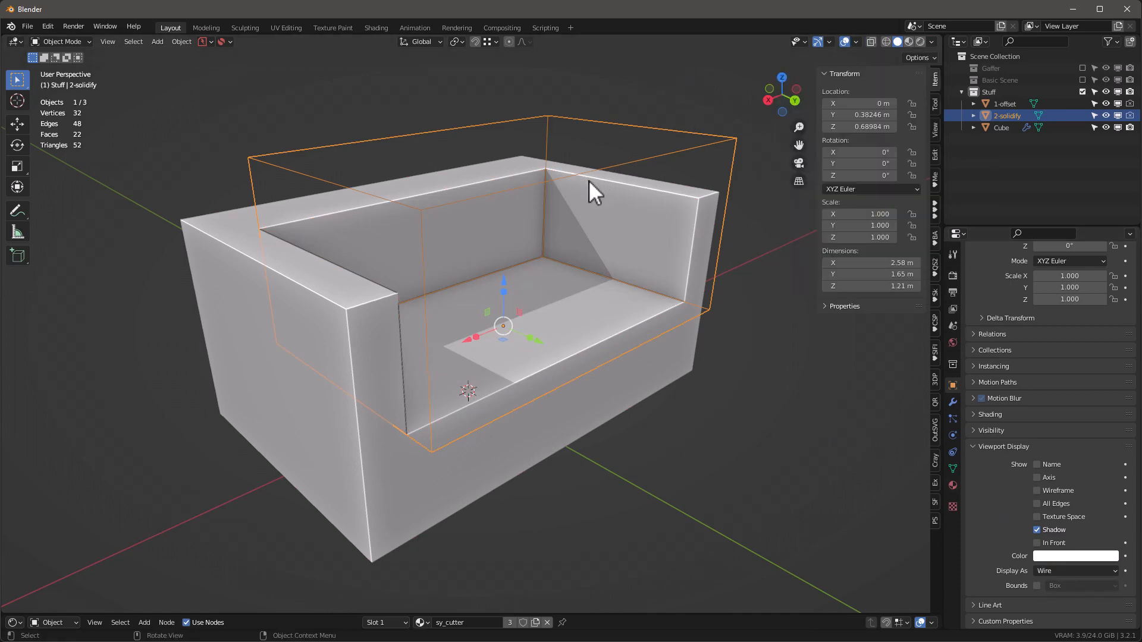
Look up the details of the KIT OPS Toggle VP Display add-on in the preferences and close them.
left_click(47, 26)
left_click(63, 199)
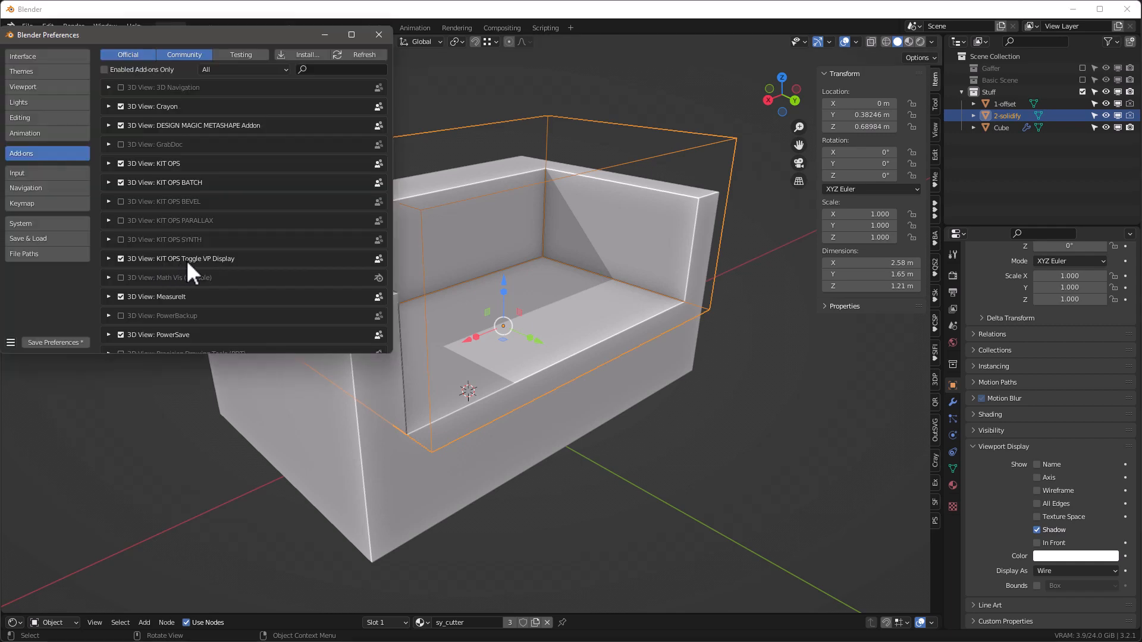
left_click(107, 259)
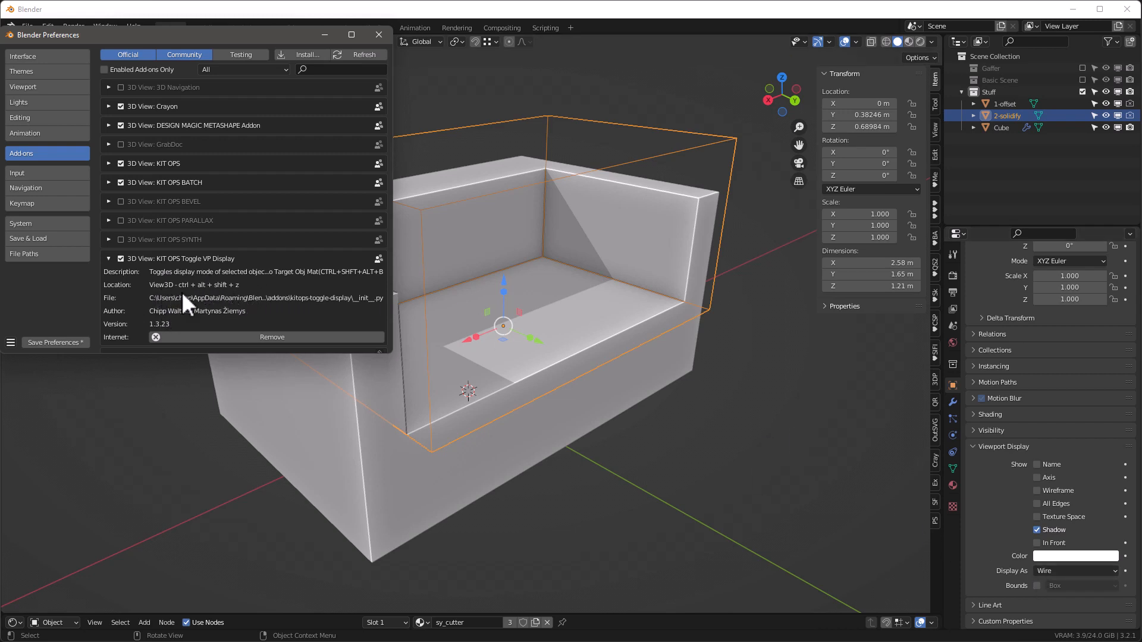
left_click(378, 35)
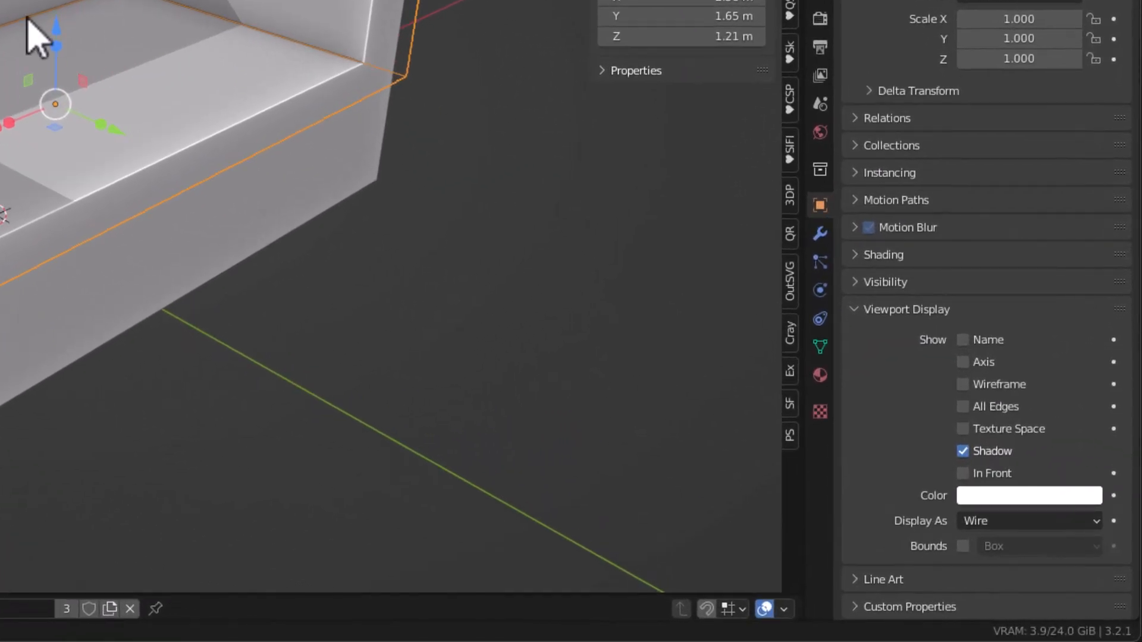
Cycle the viewport display of 2-solidify through Bounds and Textured back to Wire.
key("alt+v")
key("alt+v")
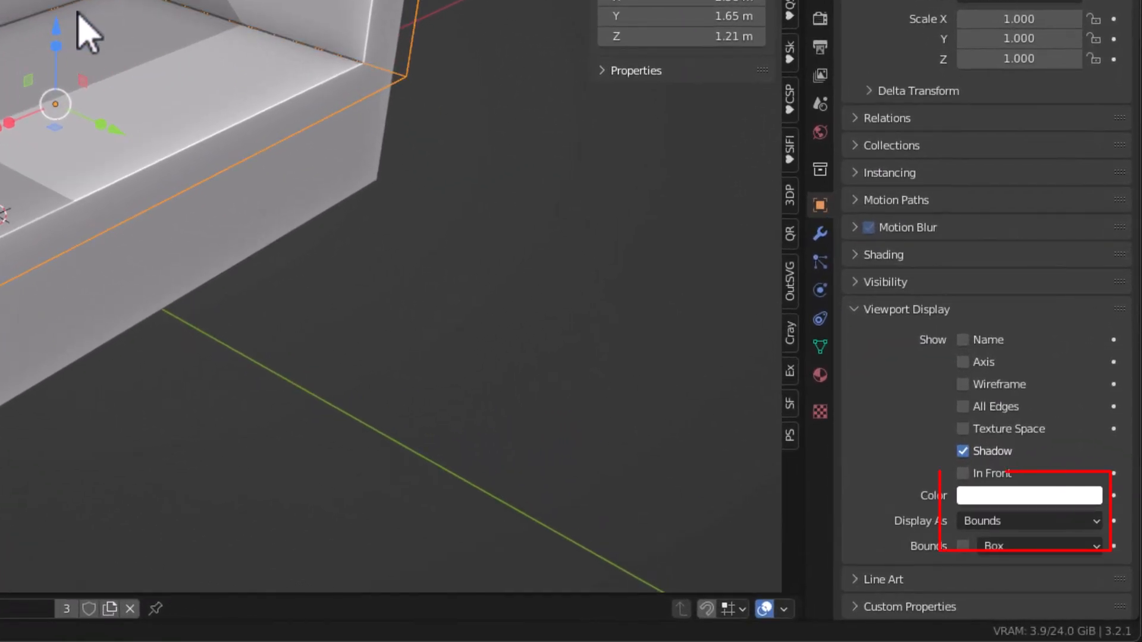
key("alt+v")
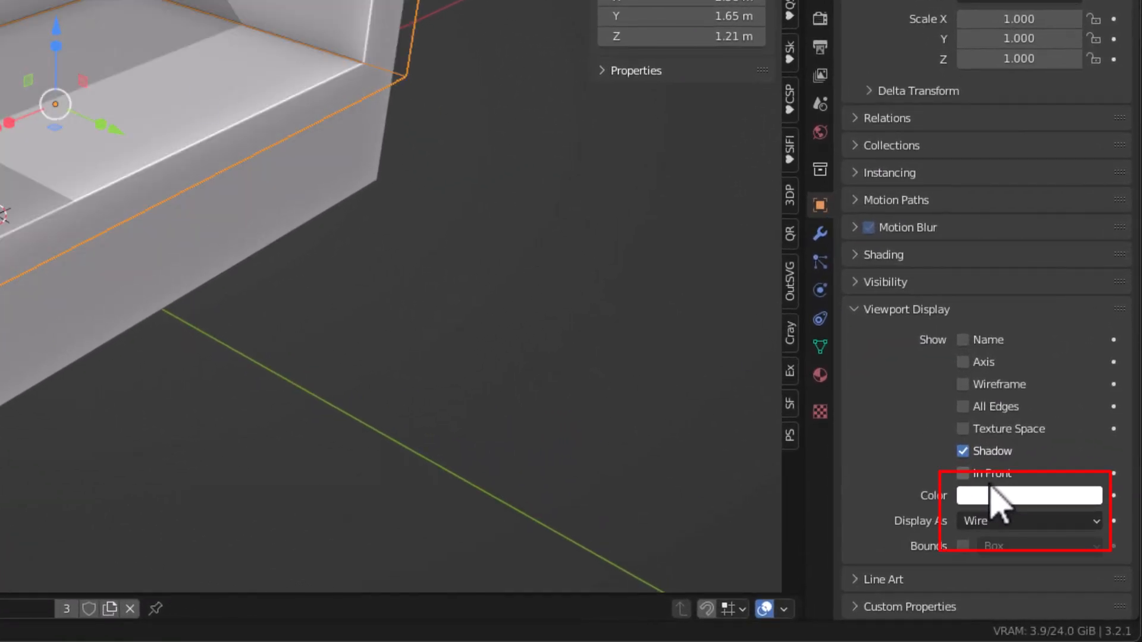
key("alt+v")
key("alt+v")
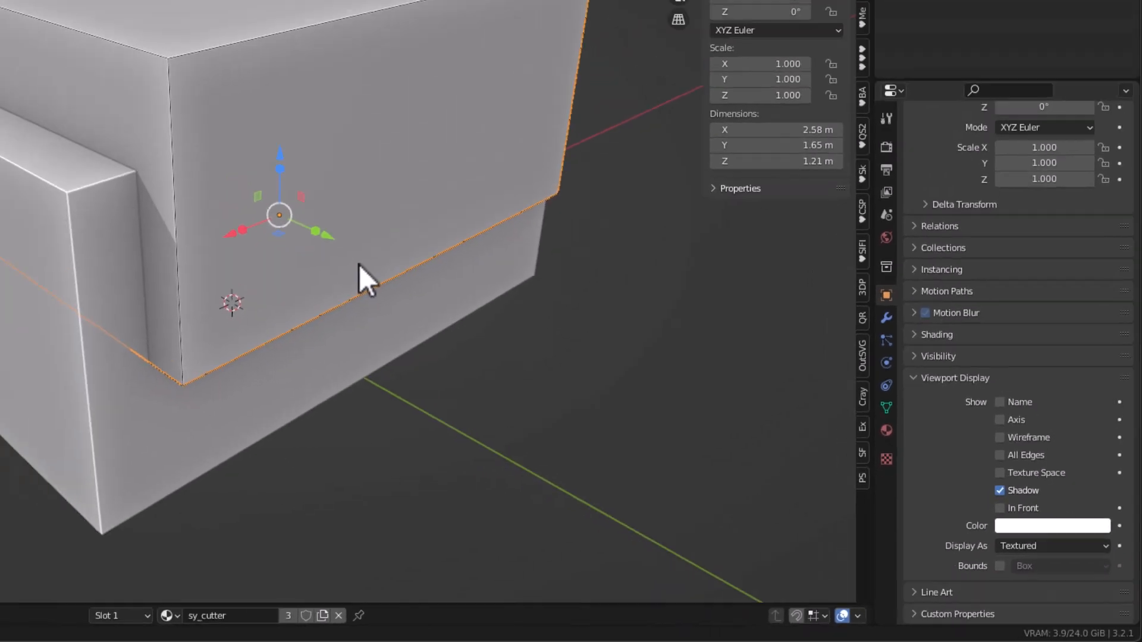
key("alt+v")
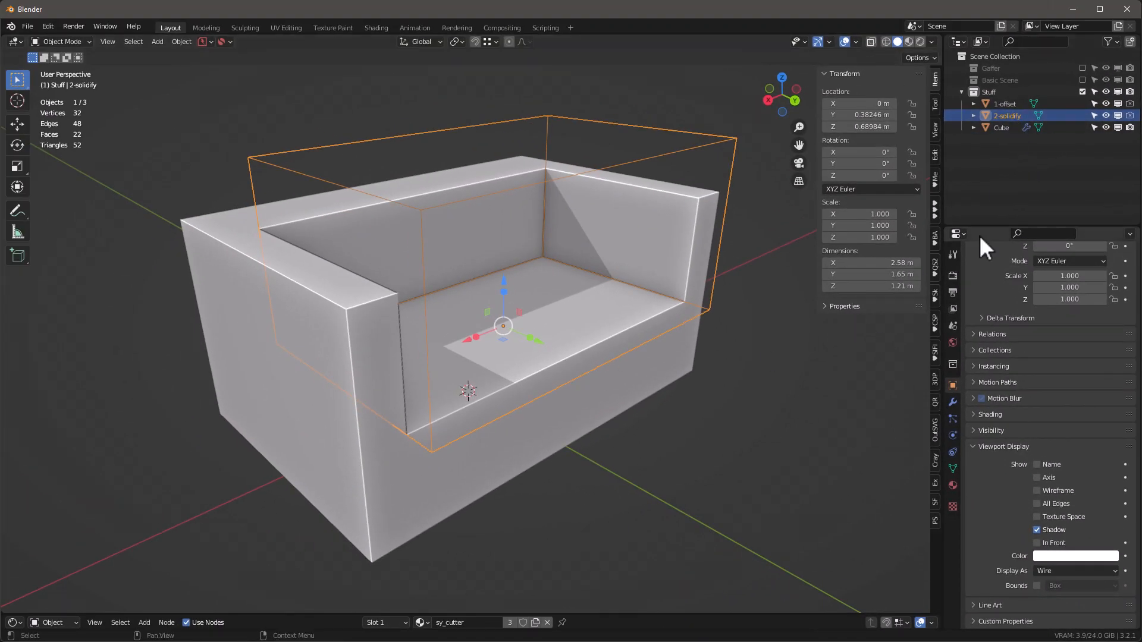
Add a Solidify modifier to 2-solidify and set its offset to 0.
left_click(952, 402)
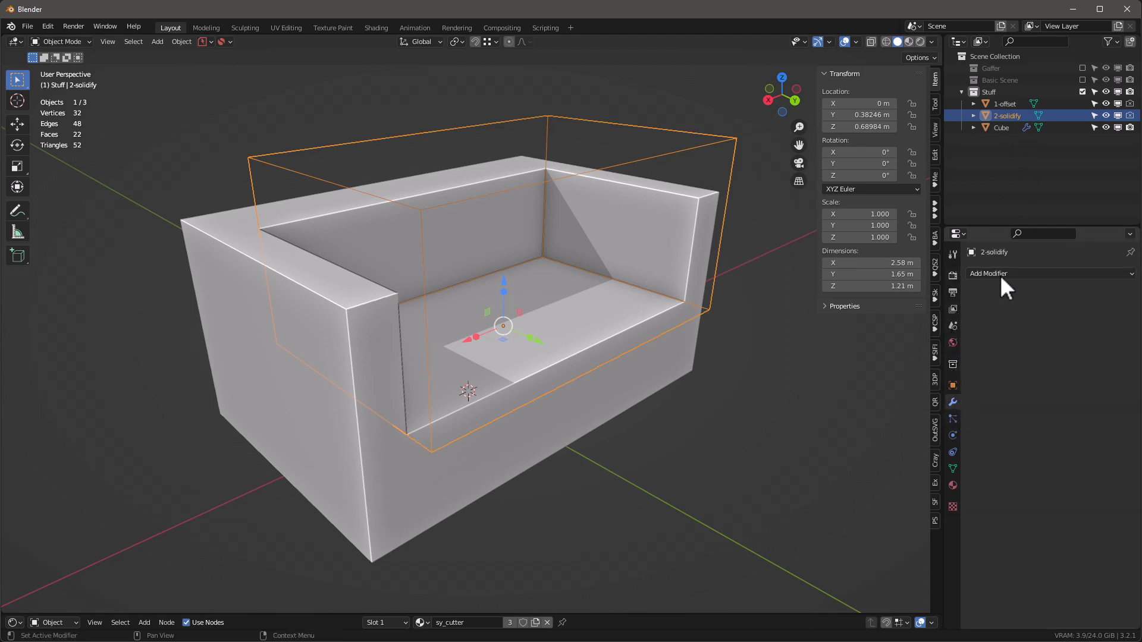
left_click(993, 273)
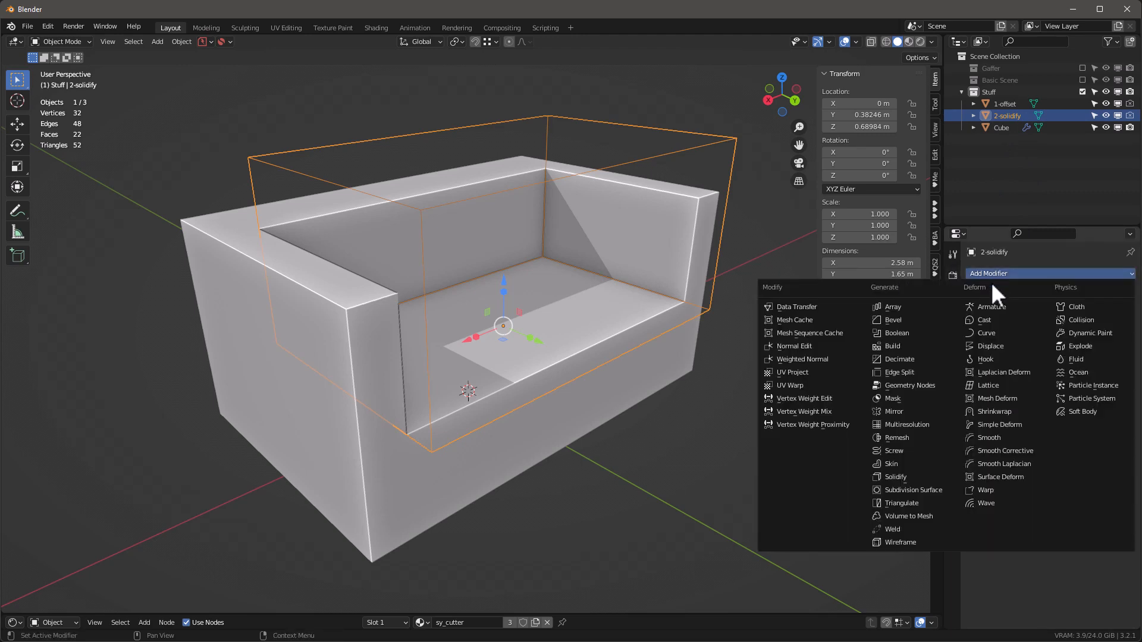
left_click(912, 476)
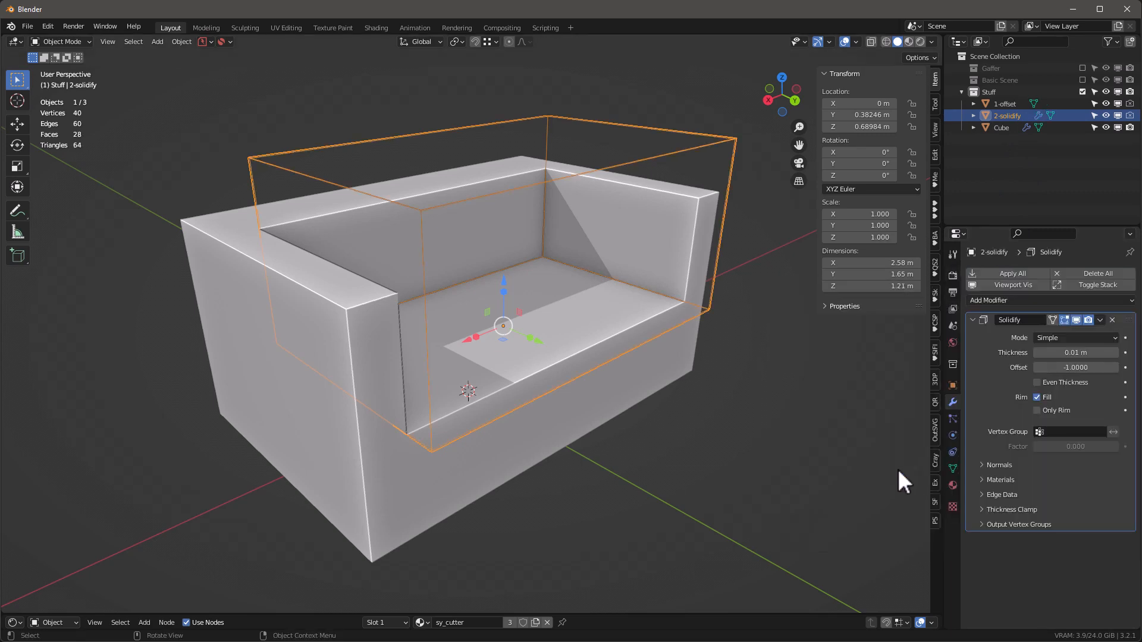
left_click(1068, 365)
type("0")
key("Return")
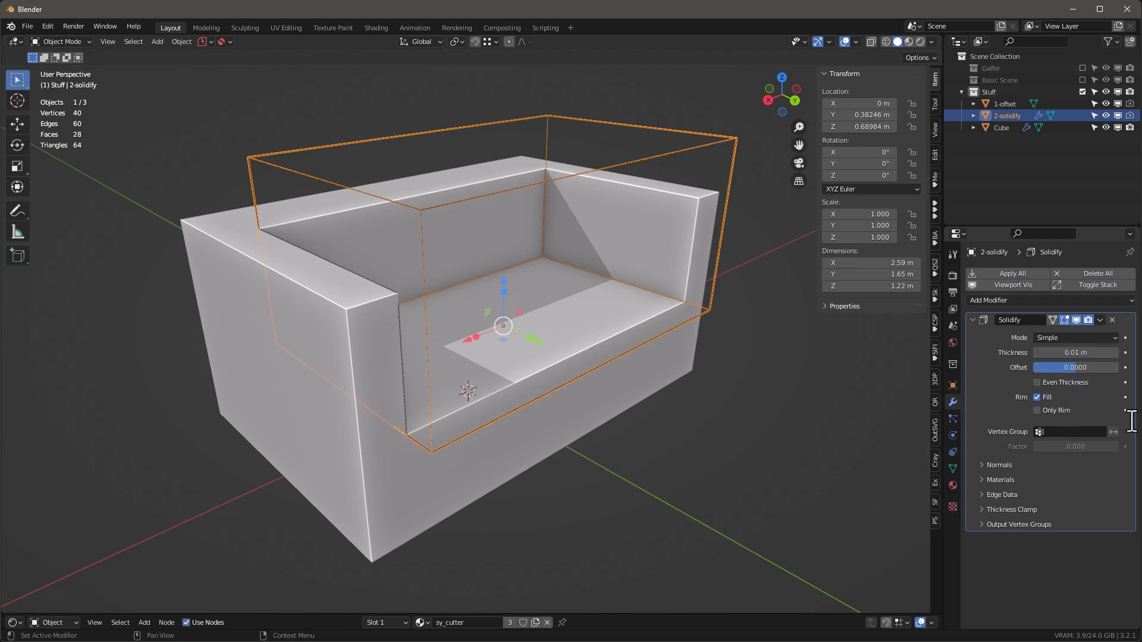
Set the Solidify thickness of 2-solidify to about 0.29 m in the wireframe back view, and return to solid shading with nothing selected.
middle_click_drag(695, 468, 670, 454)
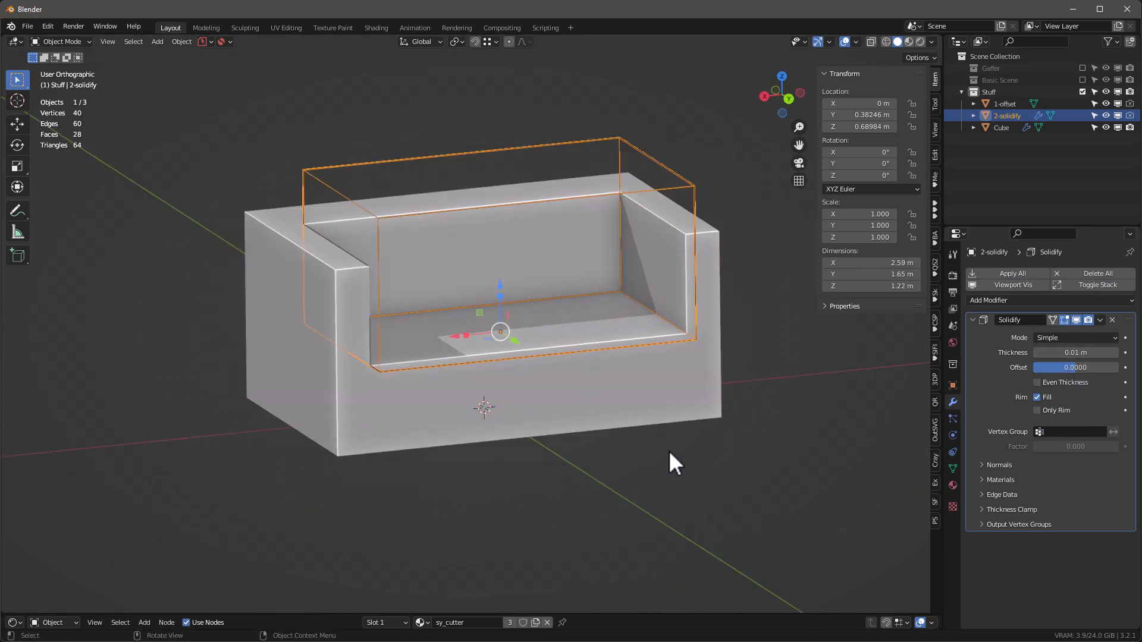
key("KP_1")
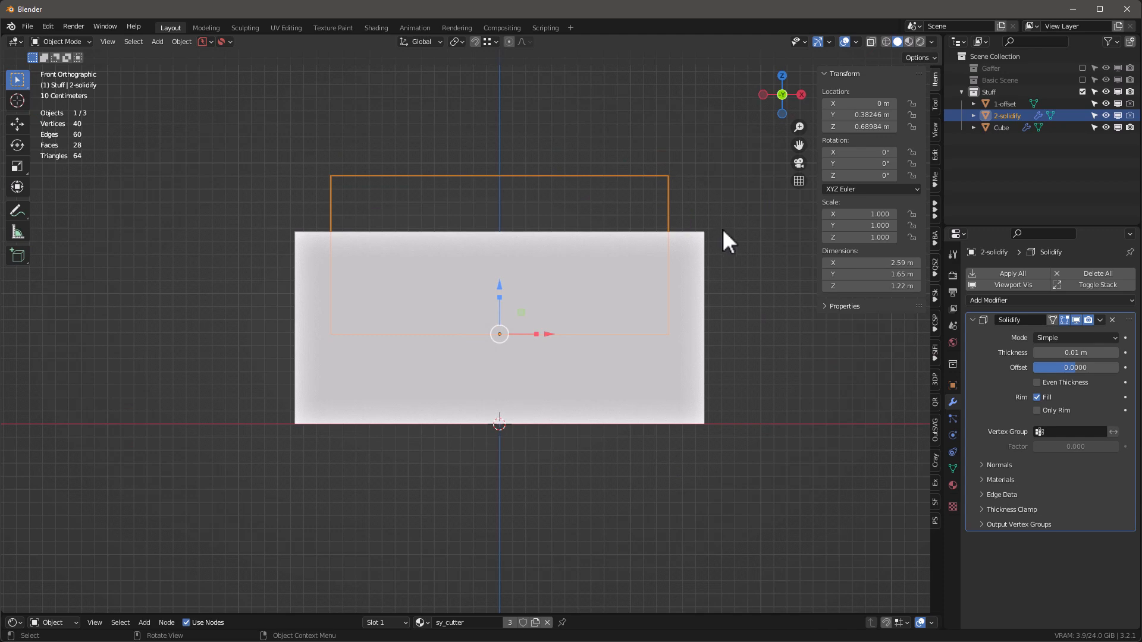
middle_click_drag(730, 223, 479, 226)
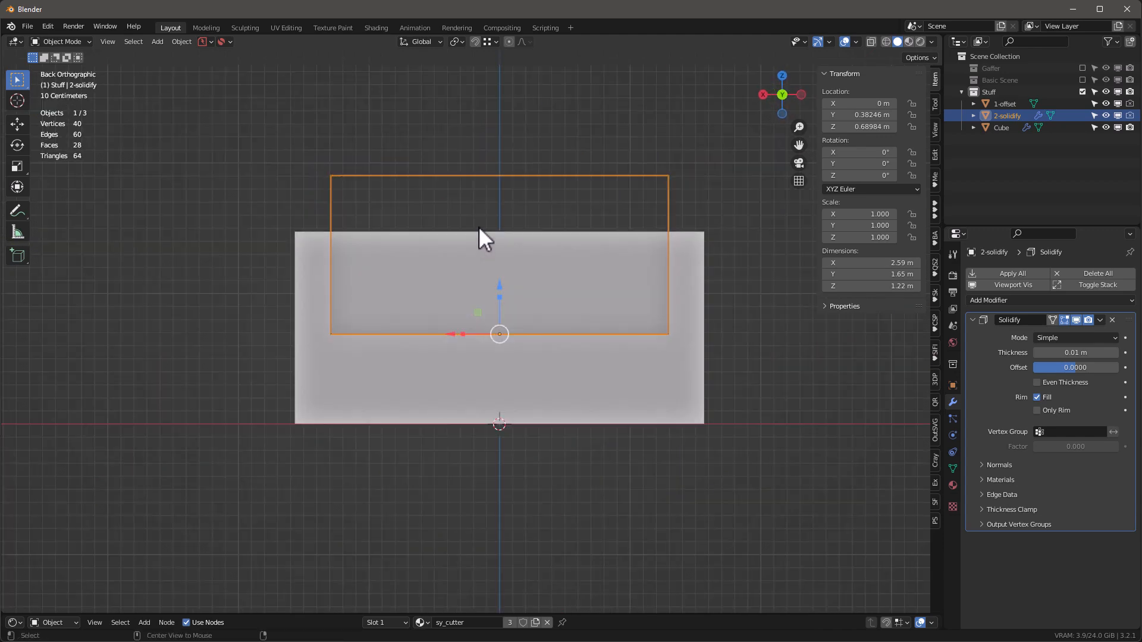
key("alt+z")
scroll(603, 161, "up", 2)
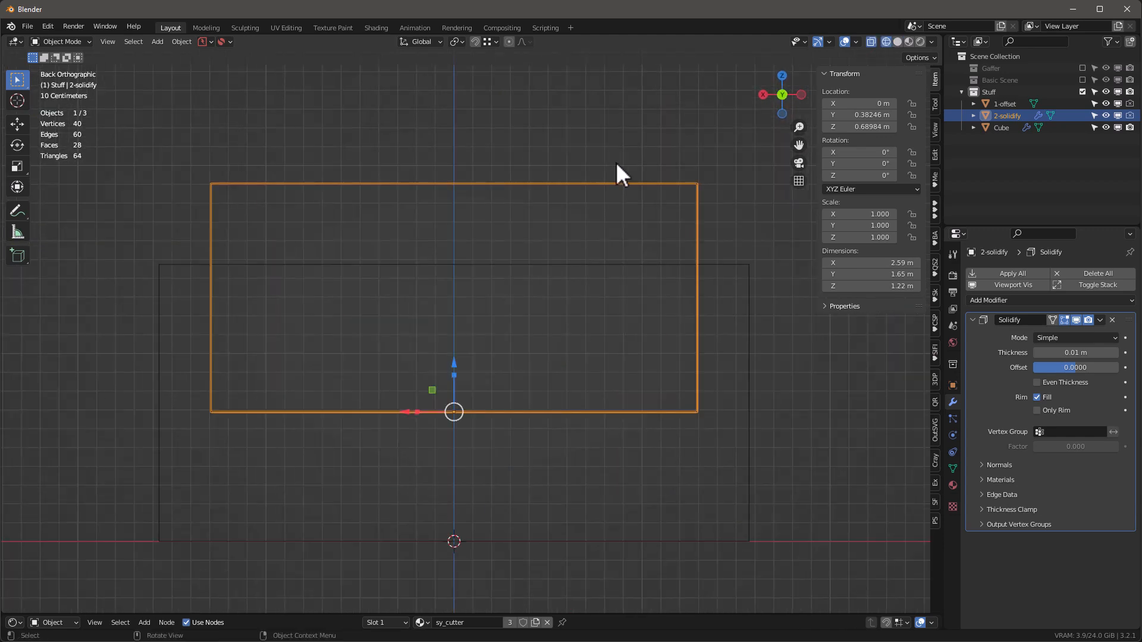
left_click_drag(1064, 353, 1128, 353)
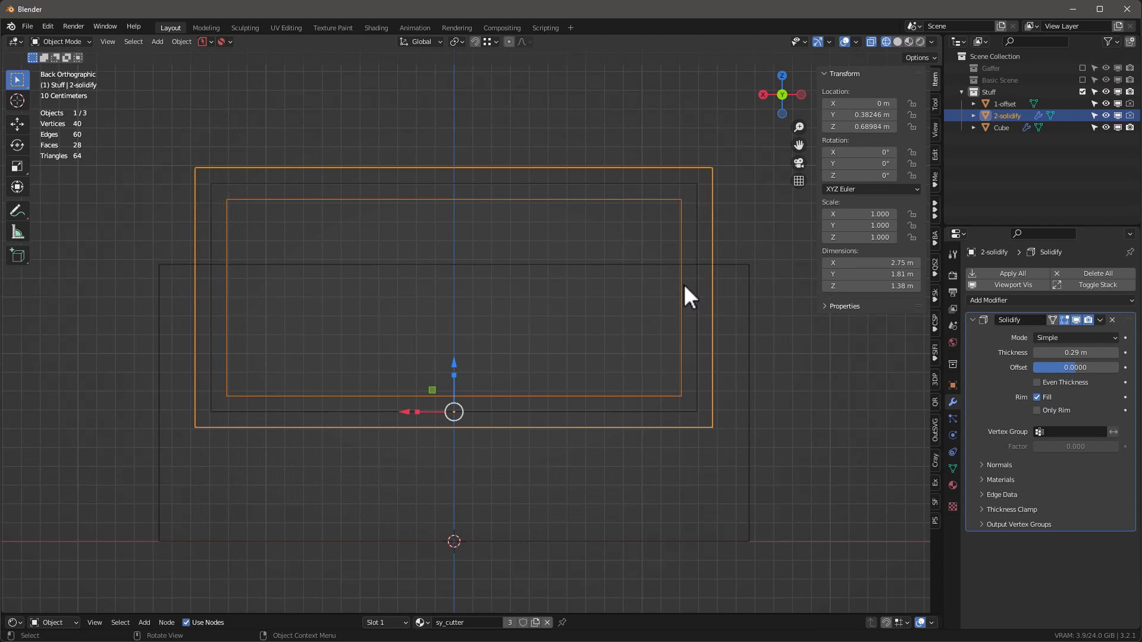
scroll(696, 262, "up", 5)
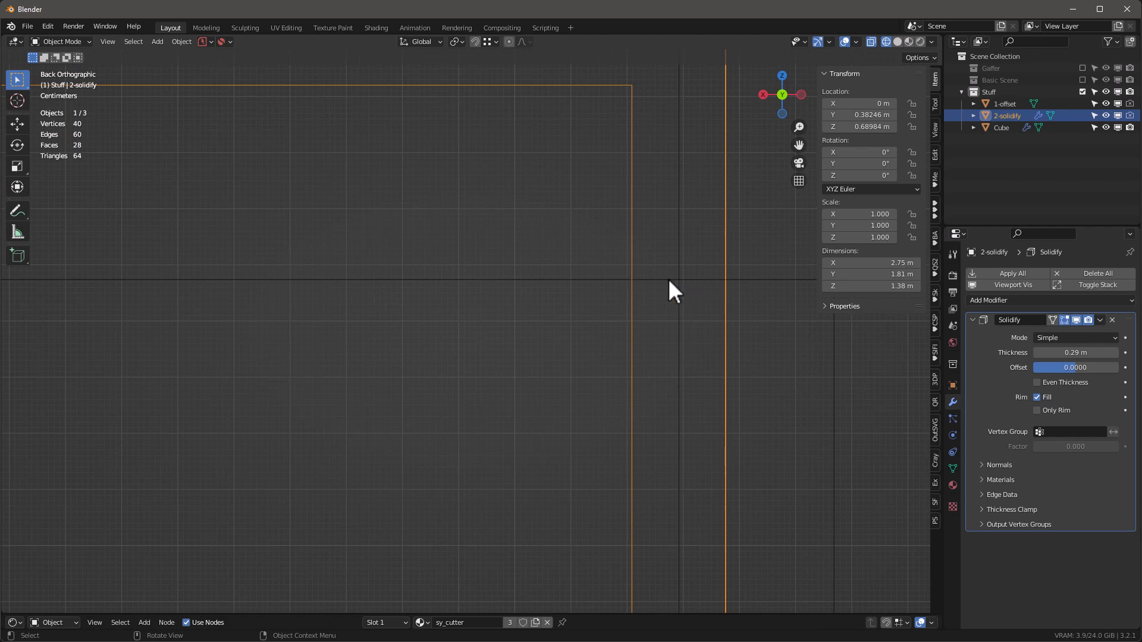
scroll(668, 262, "down", 5)
mouse_move(463, 246)
middle_mouse_down()
mouse_move(524, 284)
mouse_move(522, 309)
mouse_move(518, 276)
middle_mouse_up()
scroll(629, 256, "up", 1)
key("shift+z")
left_click(691, 89)
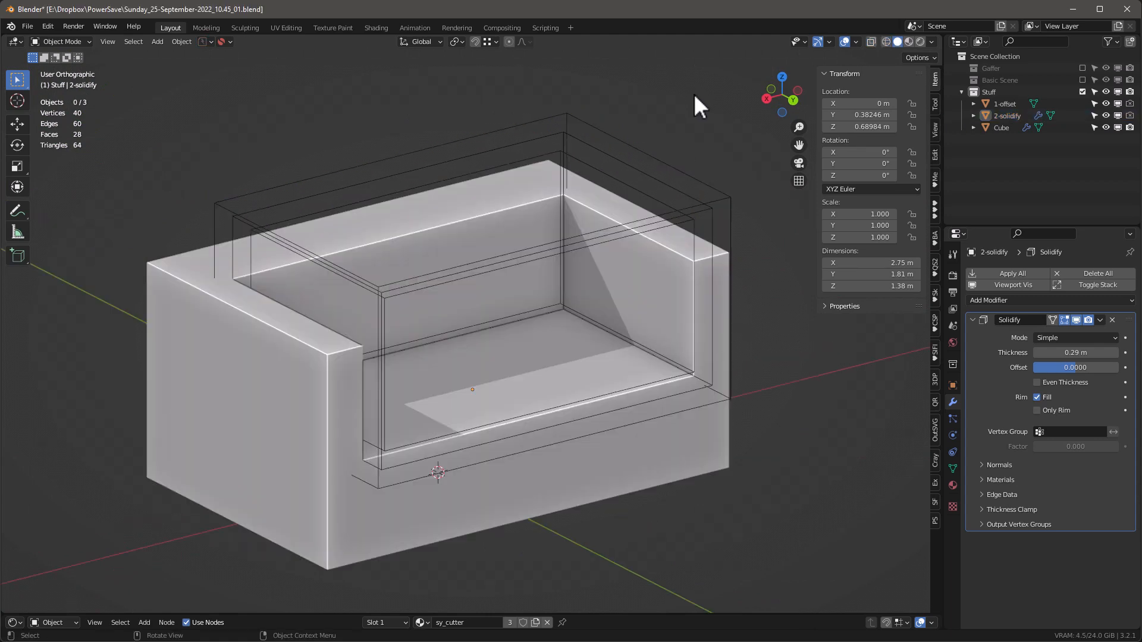
Duplicate Cube in place and rename the copy as 3-intersect.
left_click(547, 480)
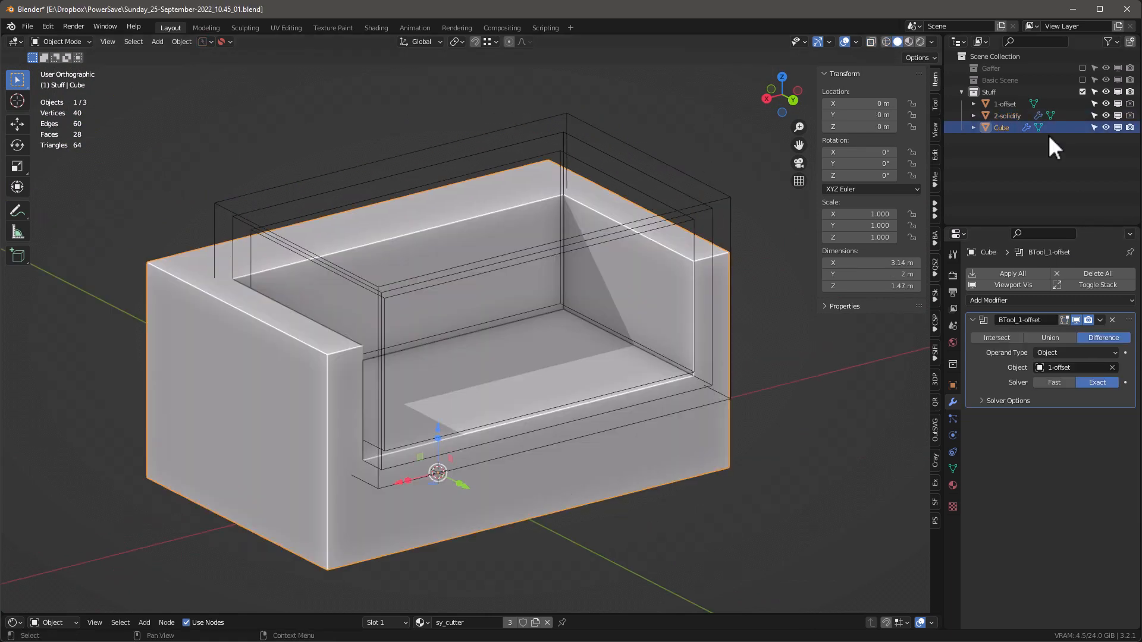
key("shift+d")
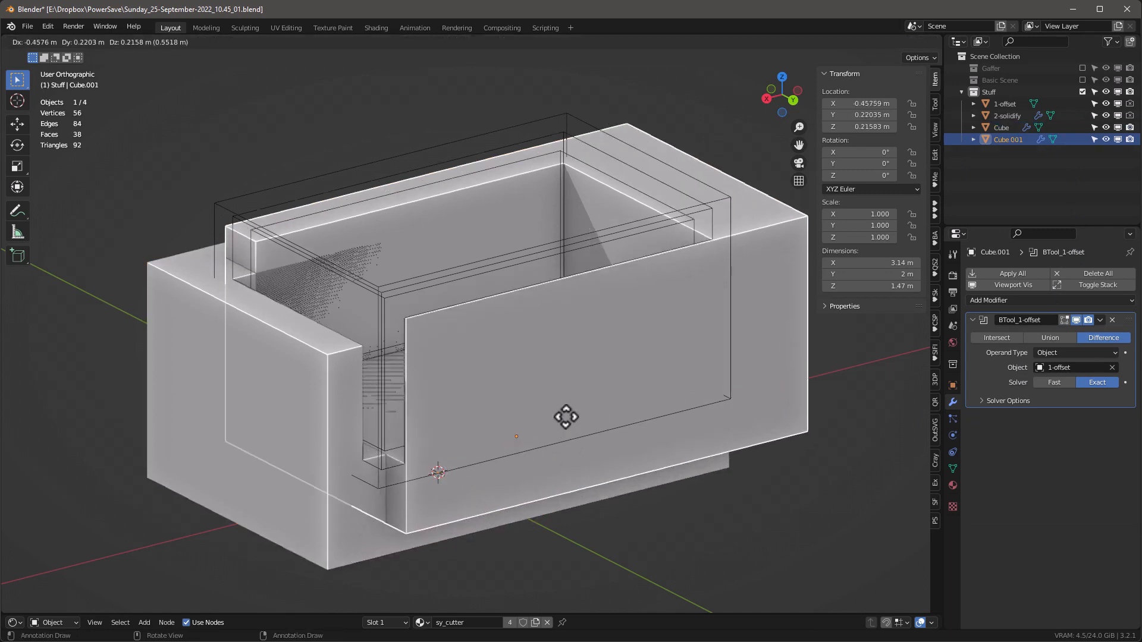
right_click(602, 317)
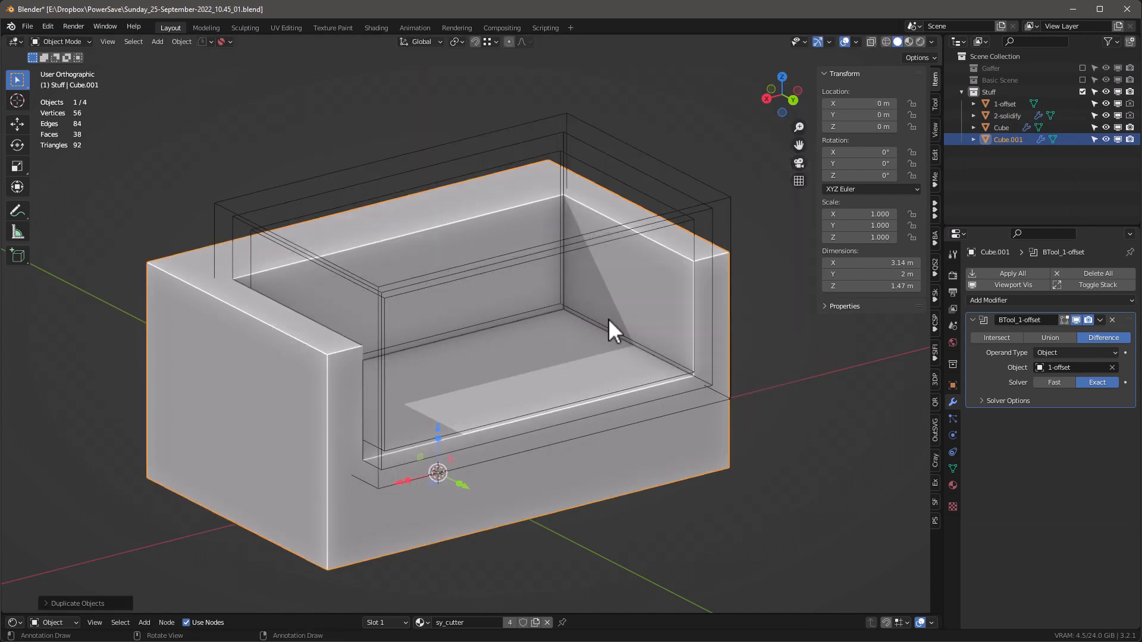
double_click(1005, 139)
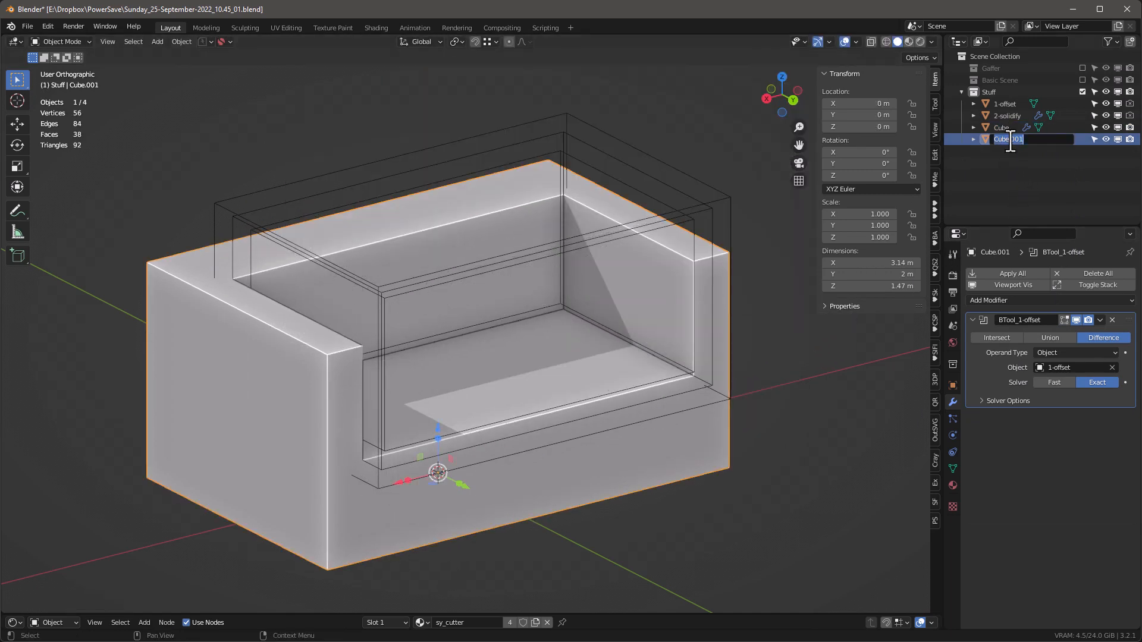
type("3-intersect")
key("Return")
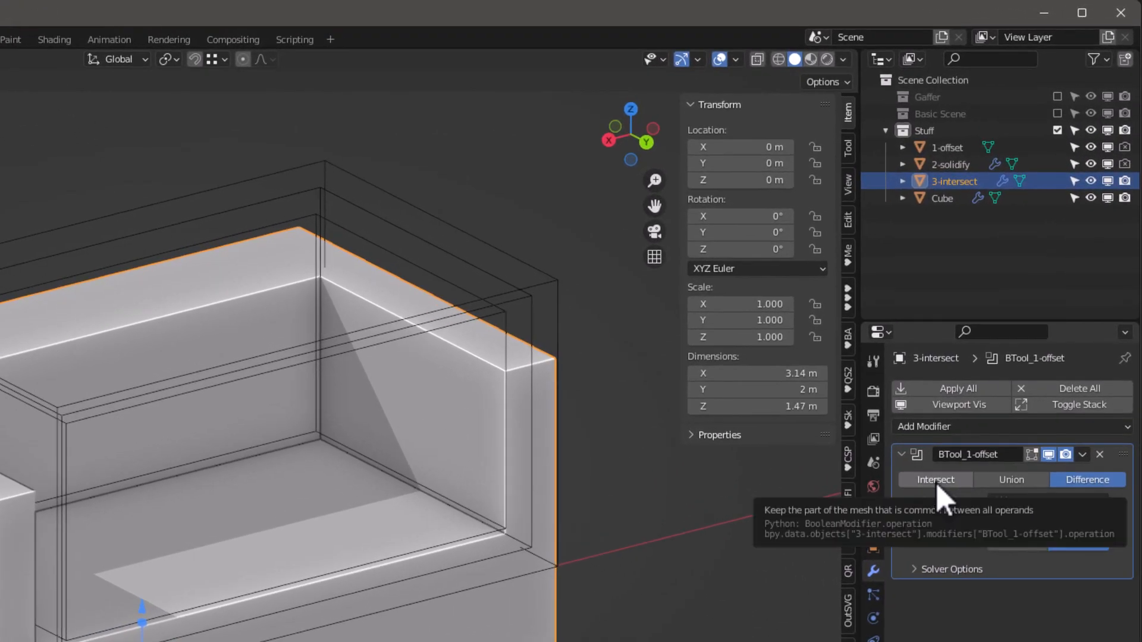
Change the Boolean modifier of 3-intersect to Intersect with 2-solidify as its object.
left_click(936, 480)
left_click(999, 522)
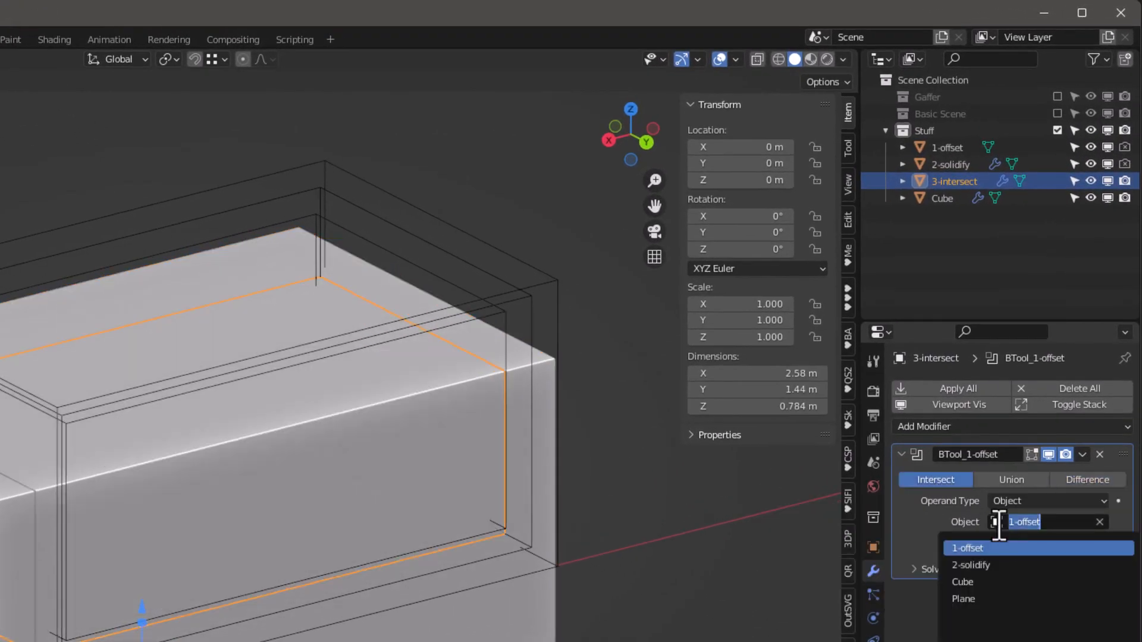
left_click(987, 565)
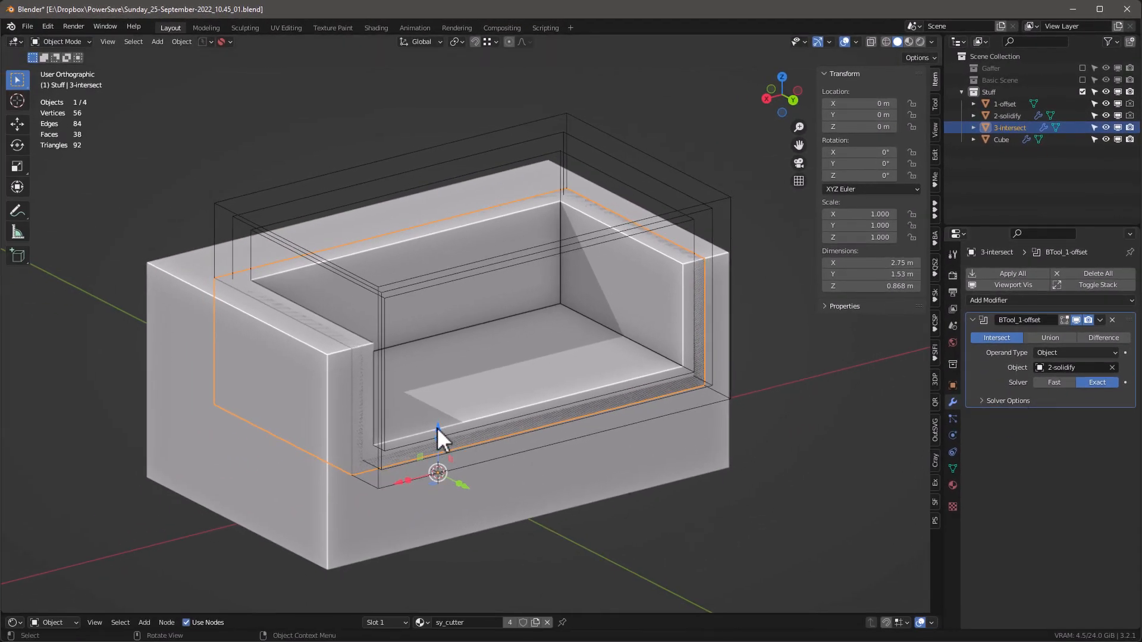
Move 3-intersect to about -0.12 m in Y and -0.07 m in Z, and hide the viewport overlays.
left_click_drag(437, 427, 454, 492)
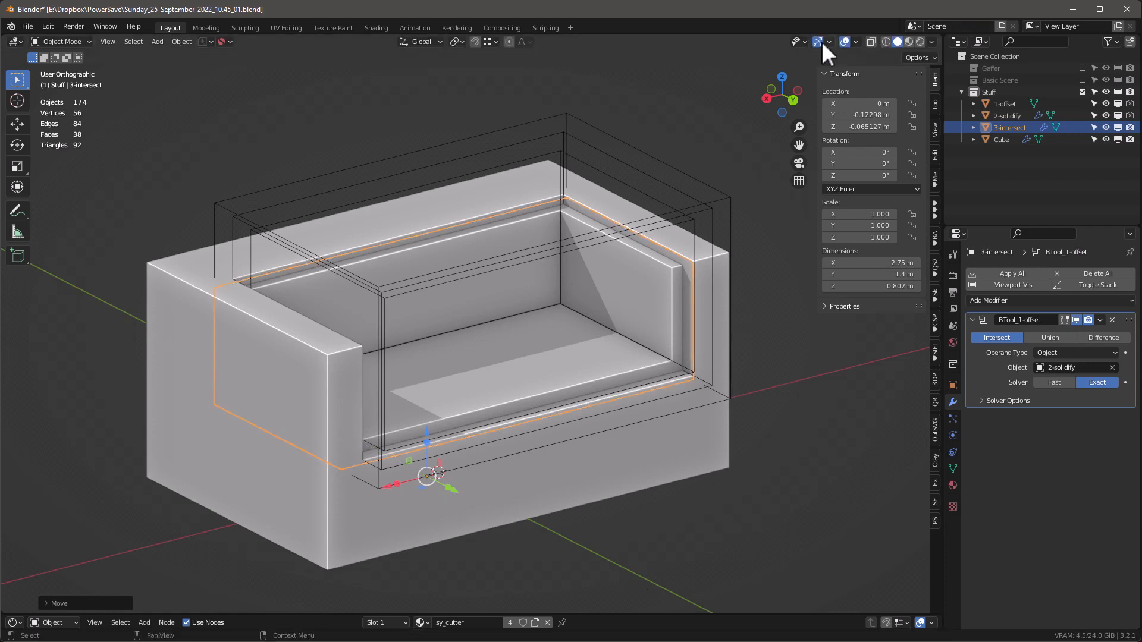
left_click(843, 41)
middle_click_drag(709, 240, 674, 294)
scroll(754, 213, "up", 2)
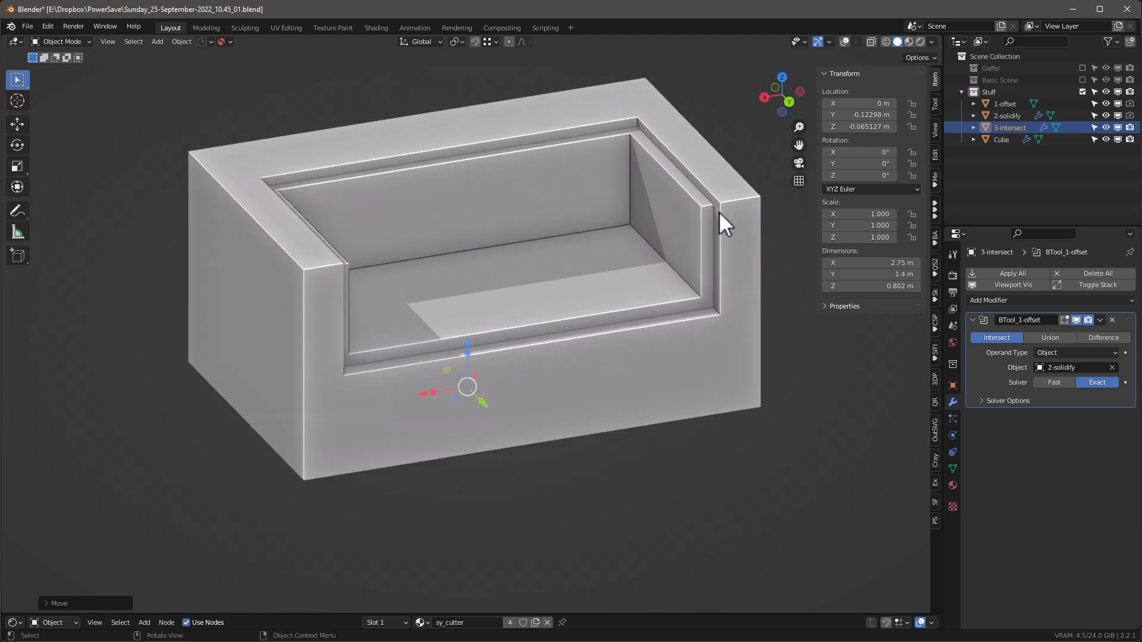
Increase the Solidify thickness of 2-solidify until 3-intersect spans about 2.87 m in X, and fine-tune the position of 3-intersect along Z and Y.
left_click(1008, 115)
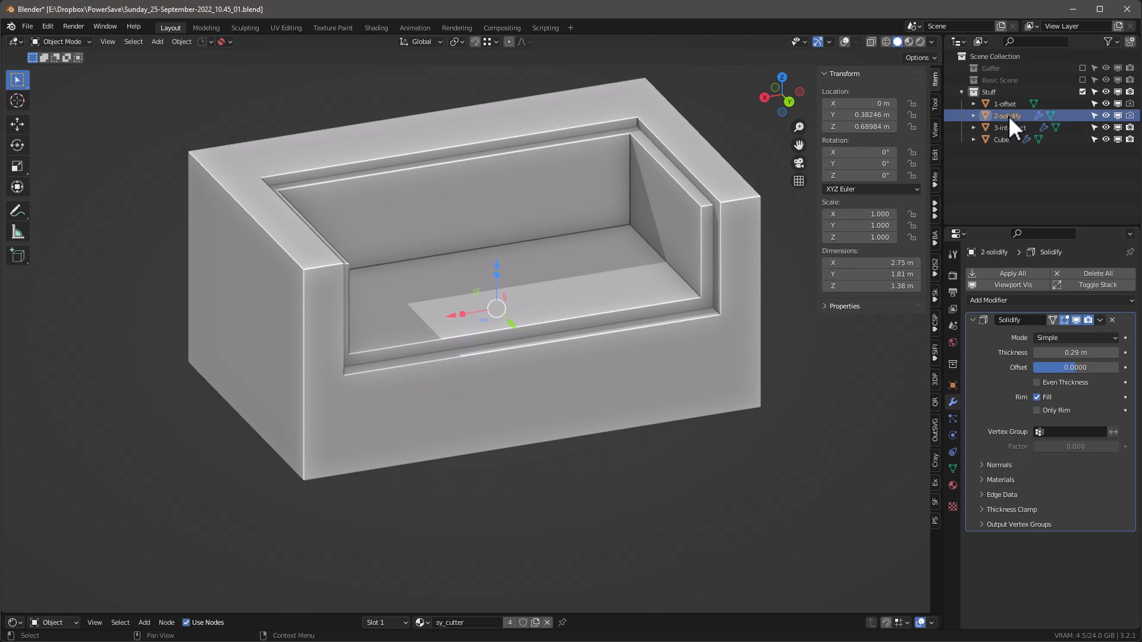
left_click_drag(1052, 352, 1085, 352)
left_click(1005, 128)
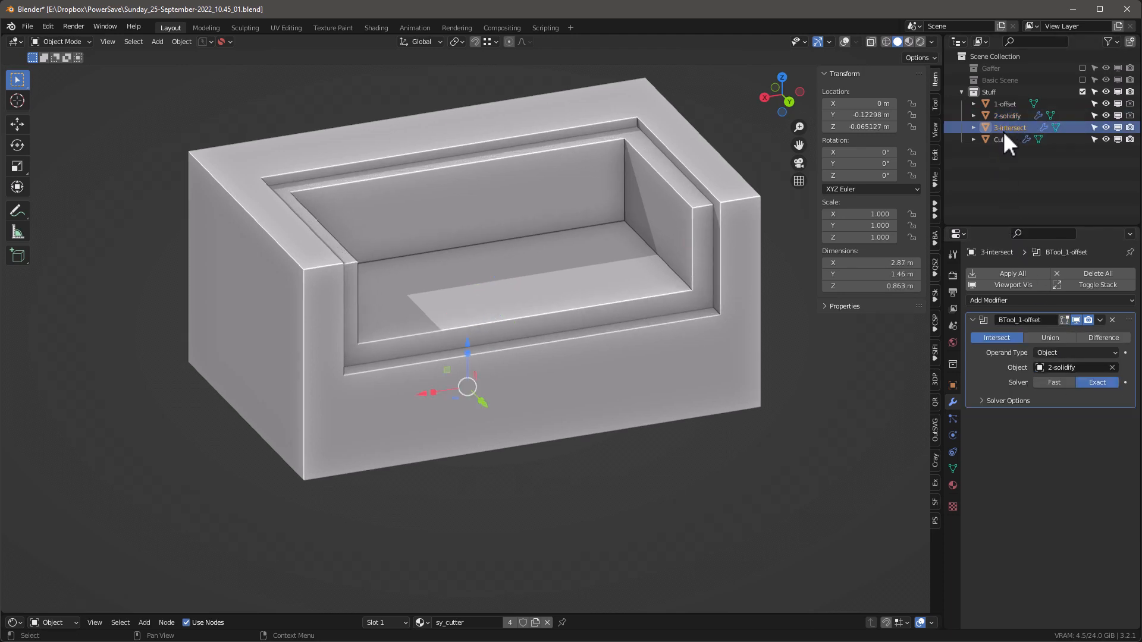
left_click_drag(469, 343, 467, 350)
left_click_drag(480, 406, 490, 413)
left_click_drag(472, 354, 470, 341)
middle_click_drag(484, 350, 501, 323)
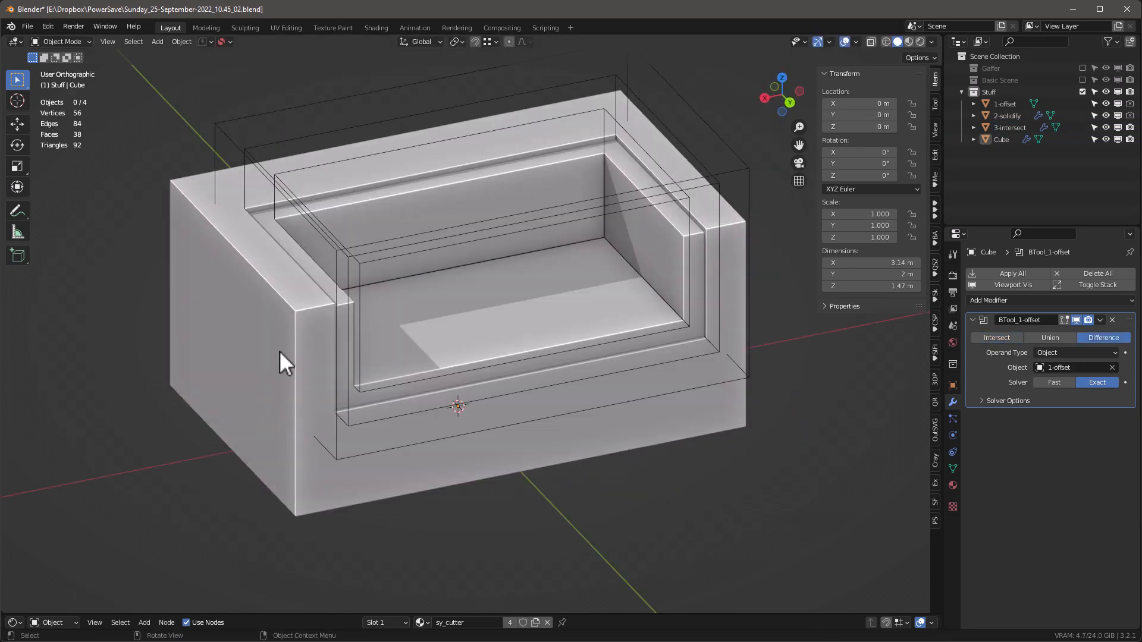
Add a Bevel modifier to Cube with 8 segments and an amount of 0.038 m, and place it above the Boolean modifier.
left_click(281, 351)
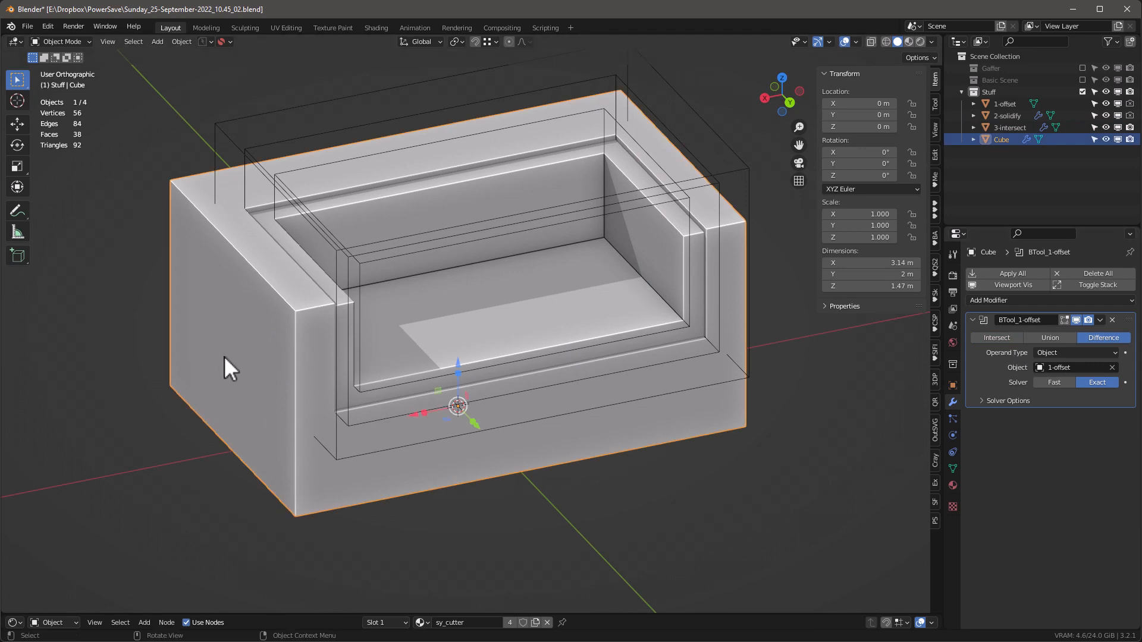
left_click(997, 300)
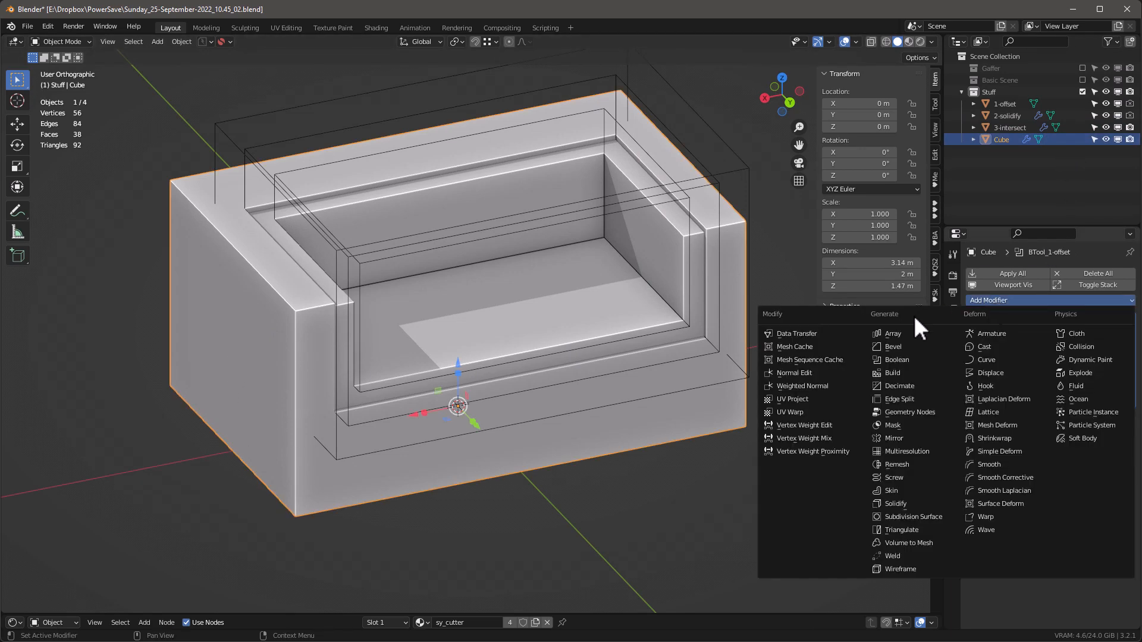
left_click(907, 347)
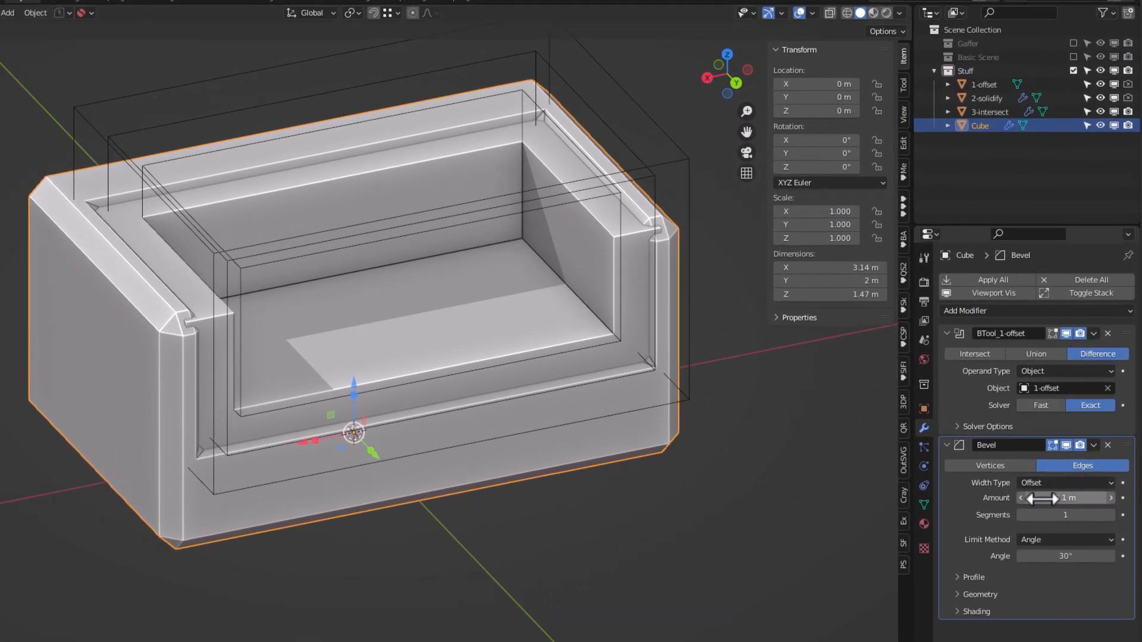
left_click(1094, 515)
type("8")
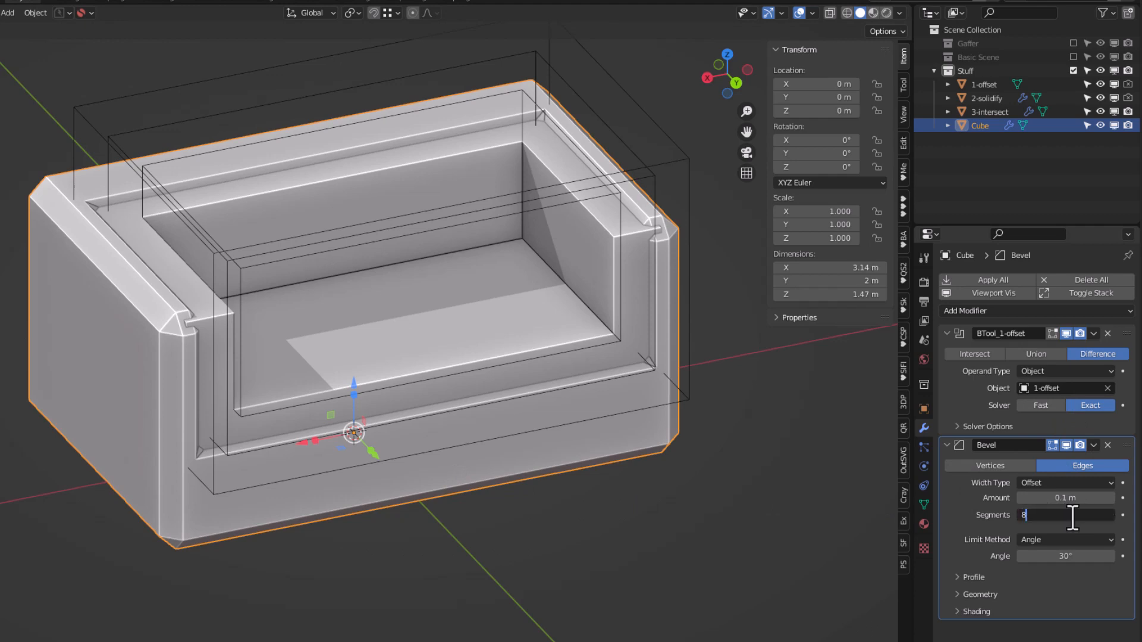
key("Return")
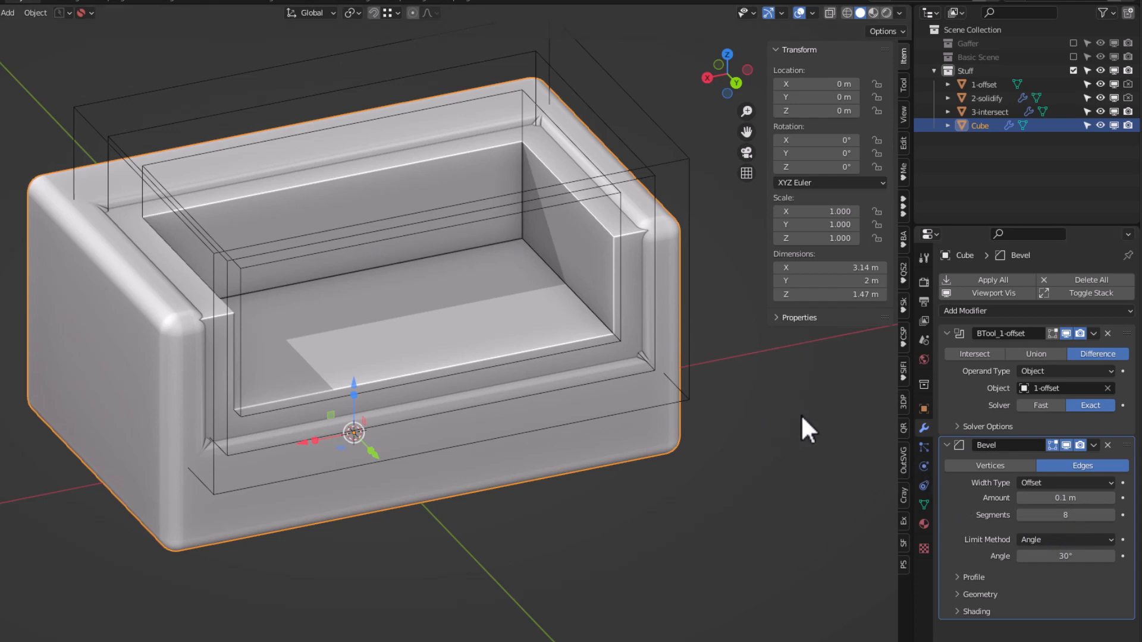
middle_click_drag(801, 417, 796, 410)
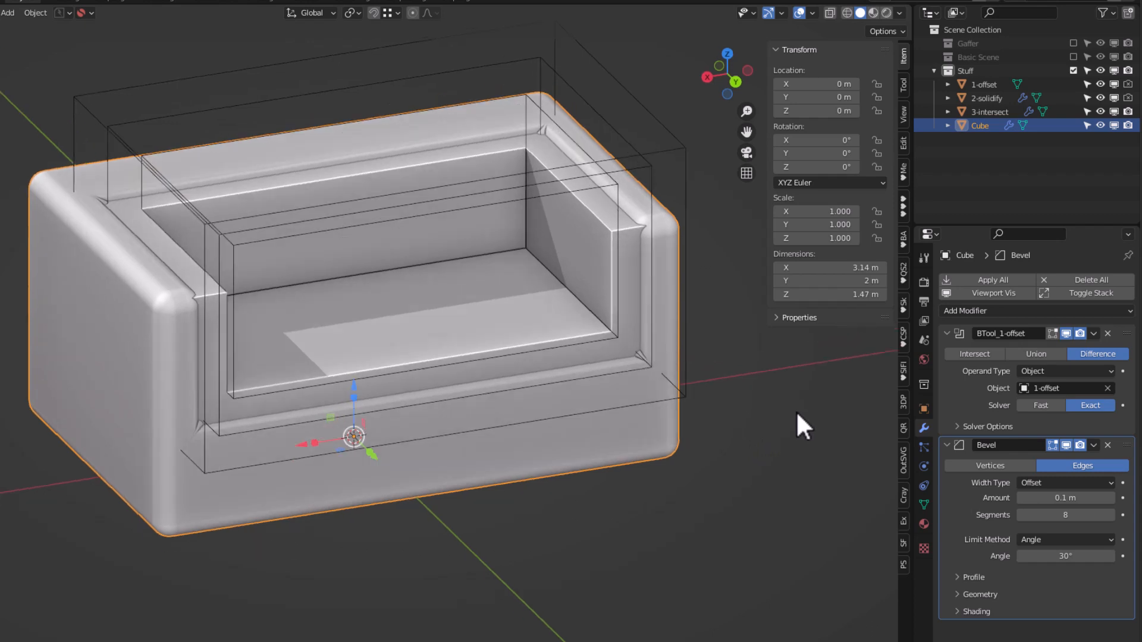
mouse_move(1086, 496)
left_mouse_down()
mouse_move(1049, 496)
mouse_move(1082, 496)
left_mouse_up()
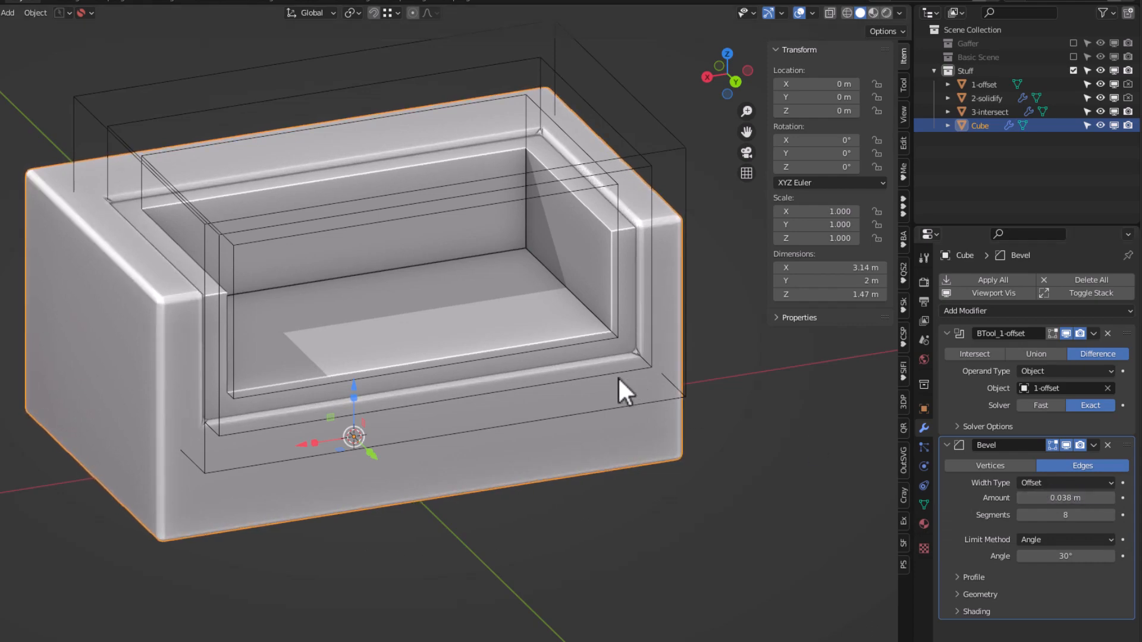
mouse_move(619, 376)
middle_mouse_down()
mouse_move(562, 315)
mouse_move(575, 379)
mouse_move(446, 351)
mouse_move(390, 362)
mouse_move(607, 370)
middle_mouse_up()
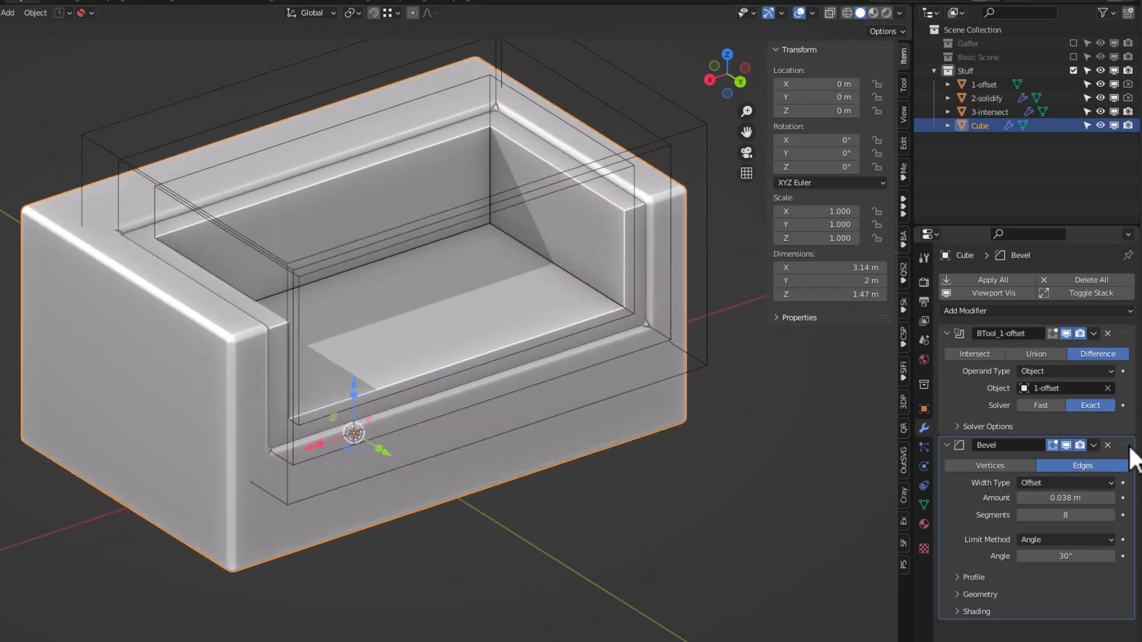
left_click_drag(1127, 445, 1123, 329)
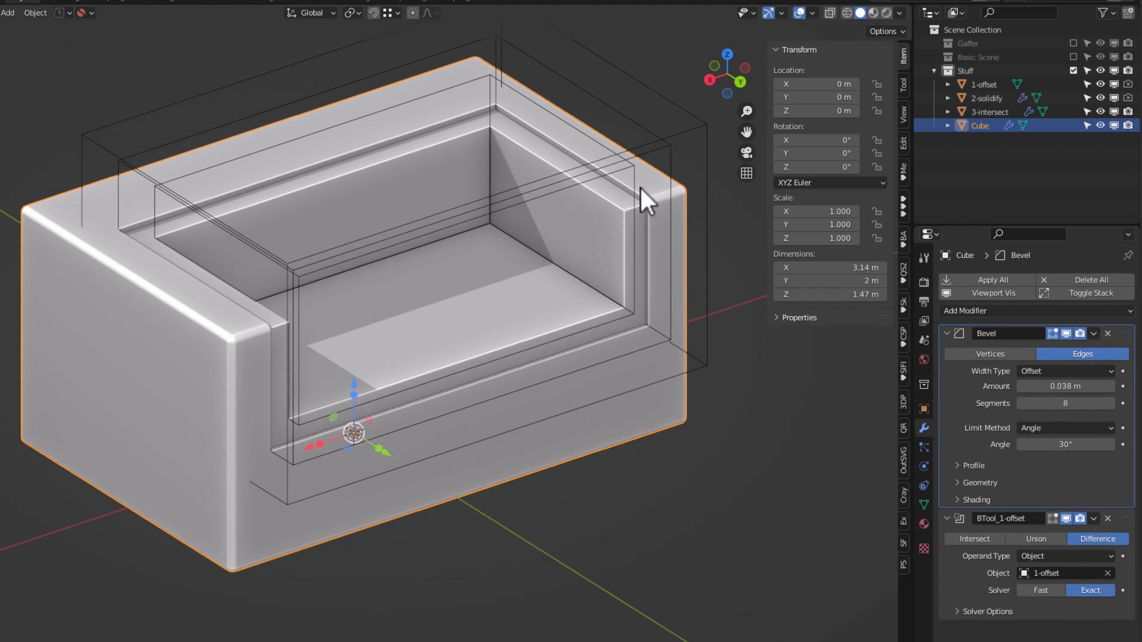
Copy Cube's Bevel modifier to 1-offset, 2-solidify and 3-intersect.
left_click(962, 125)
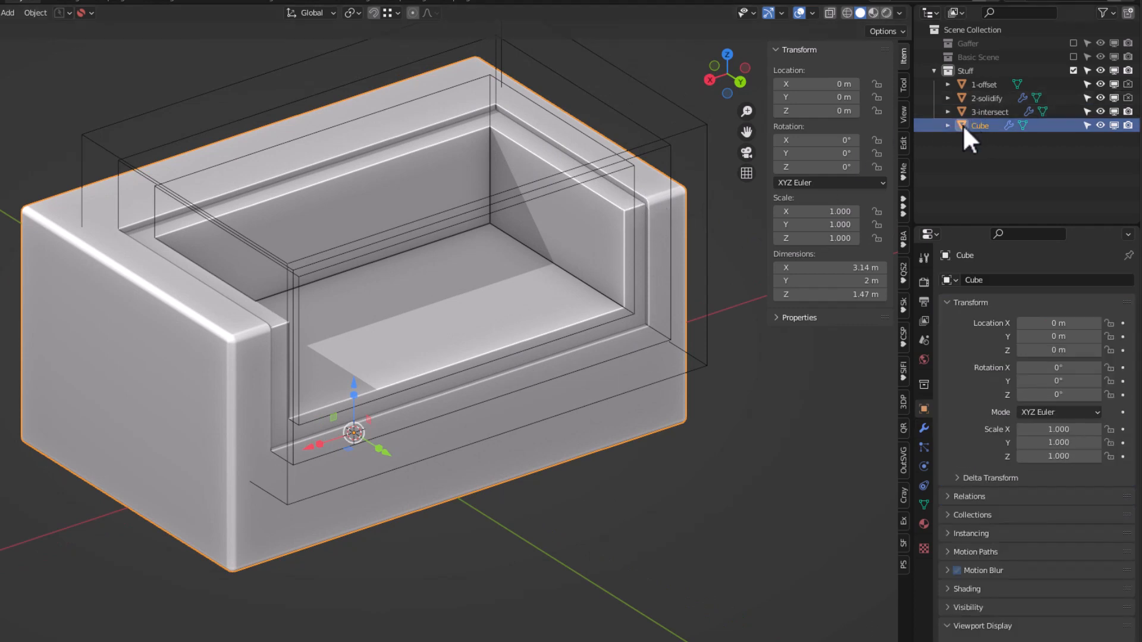
left_click(976, 84, "shift")
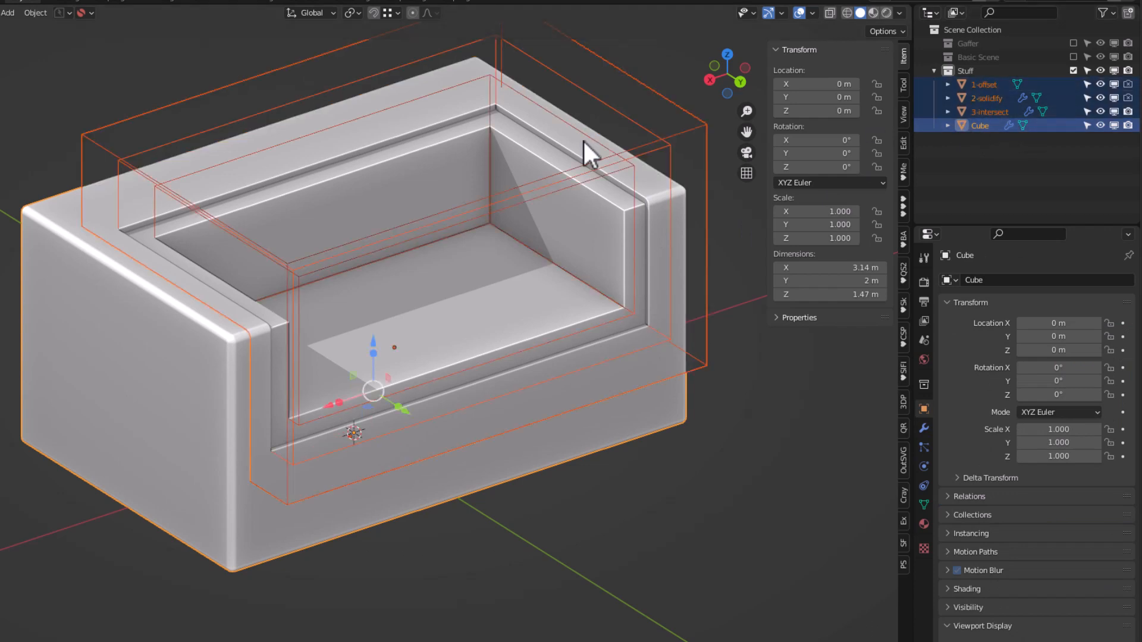
left_click(924, 428)
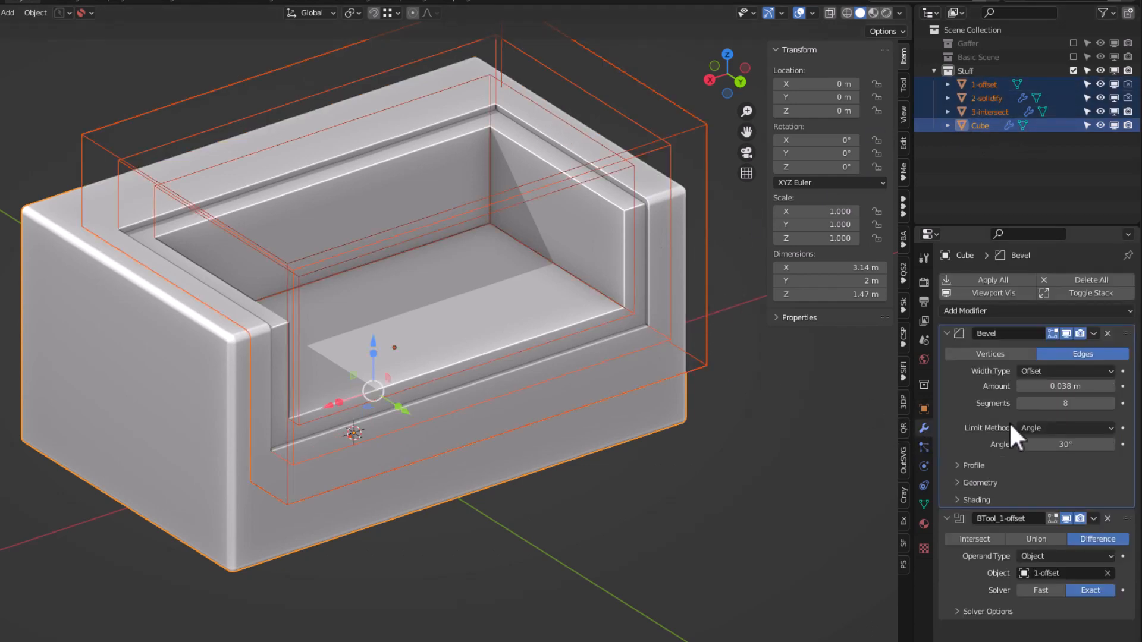
left_click(1093, 333)
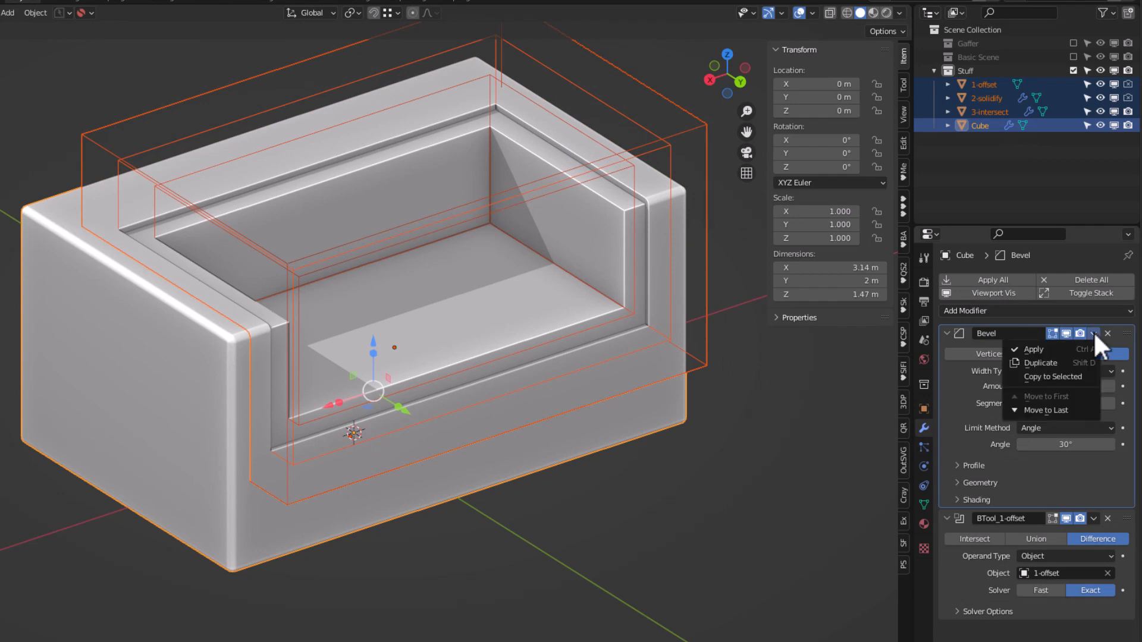
left_click(1062, 377)
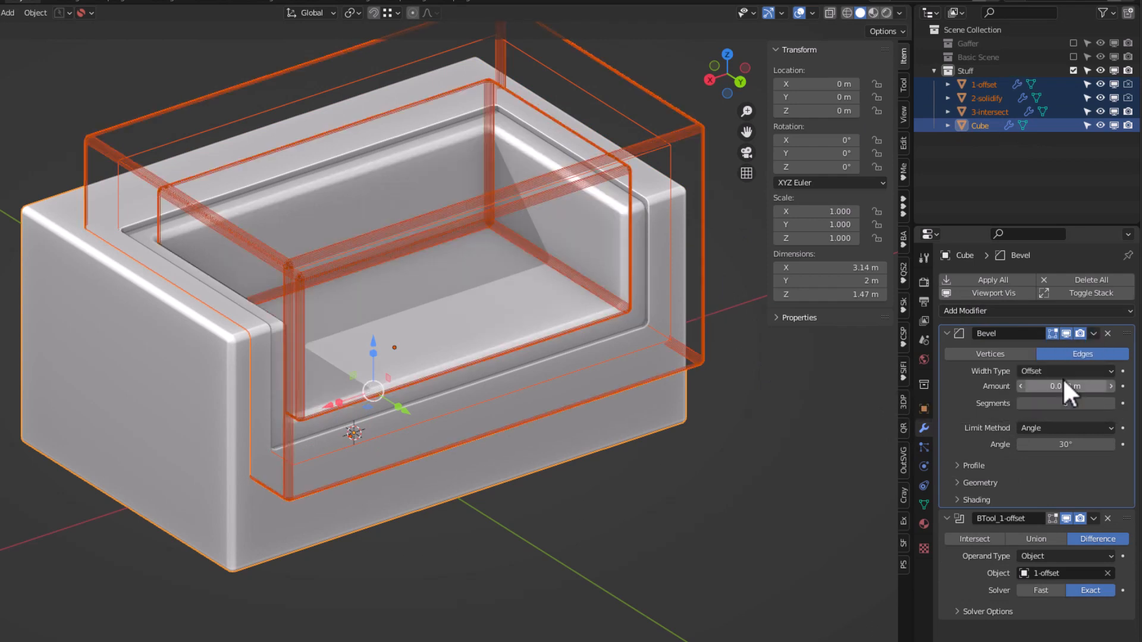
left_click(731, 220)
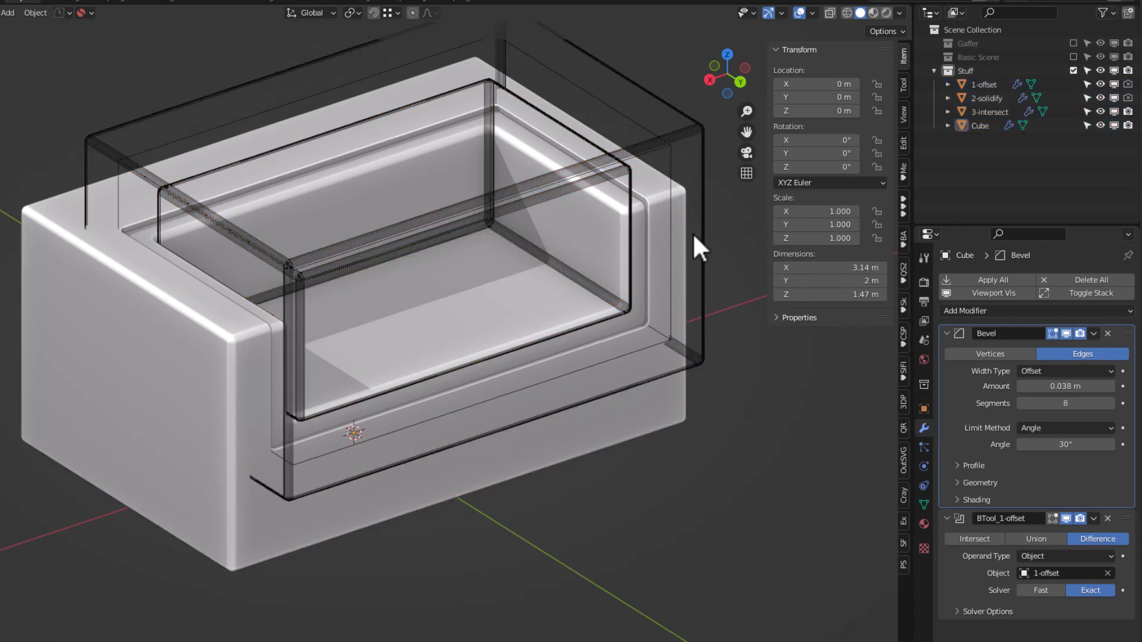
Hide the viewport overlays and move the Bevel of 3-intersect above its Boolean modifier.
middle_click_drag(692, 233, 631, 202)
left_click(798, 12)
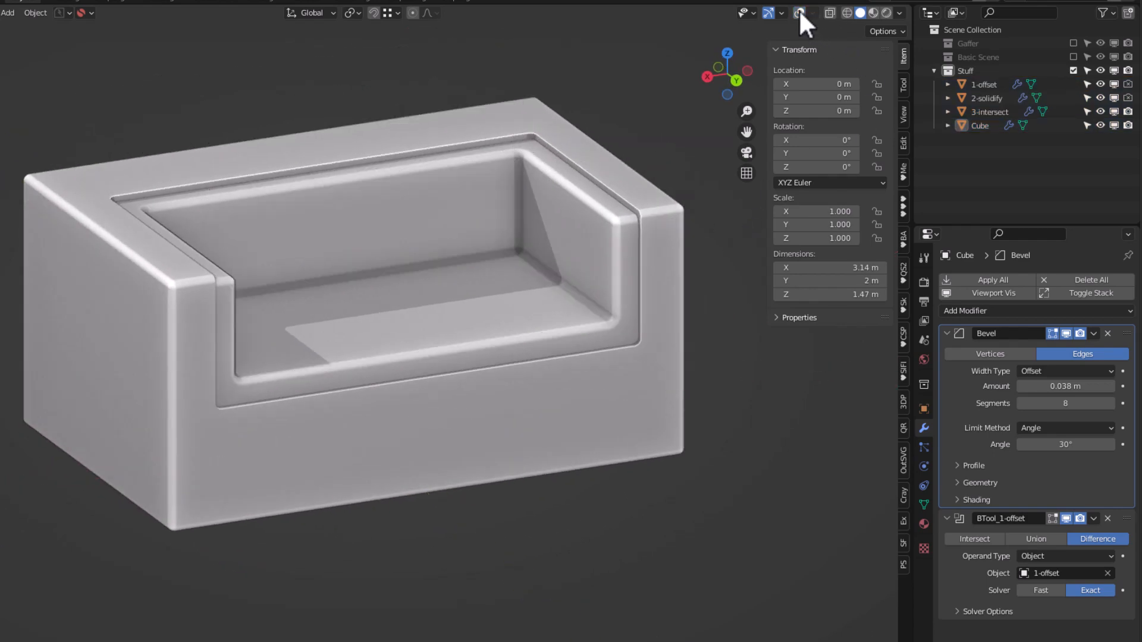
middle_click_drag(687, 265, 674, 289)
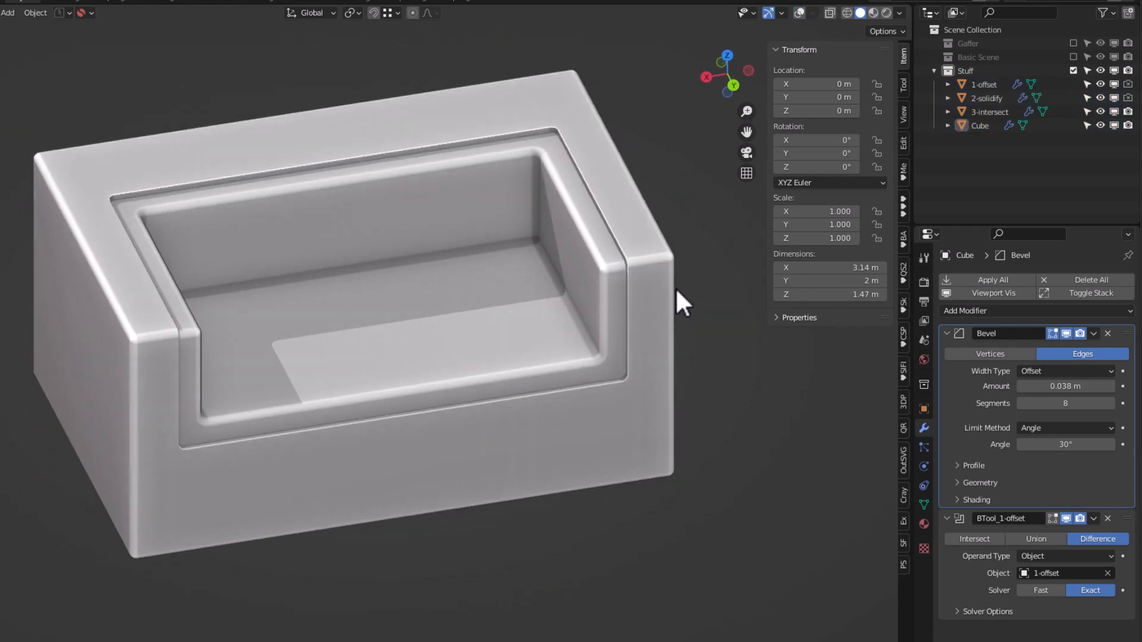
left_click(987, 112)
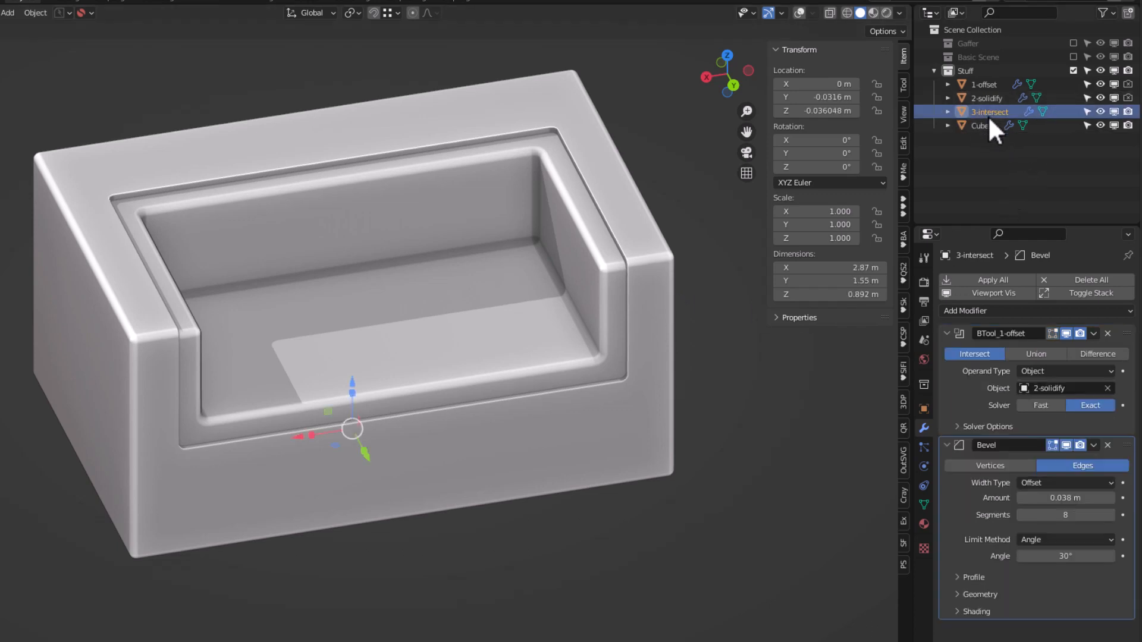
left_click_drag(1127, 446, 1137, 334)
middle_click_drag(580, 316, 550, 169)
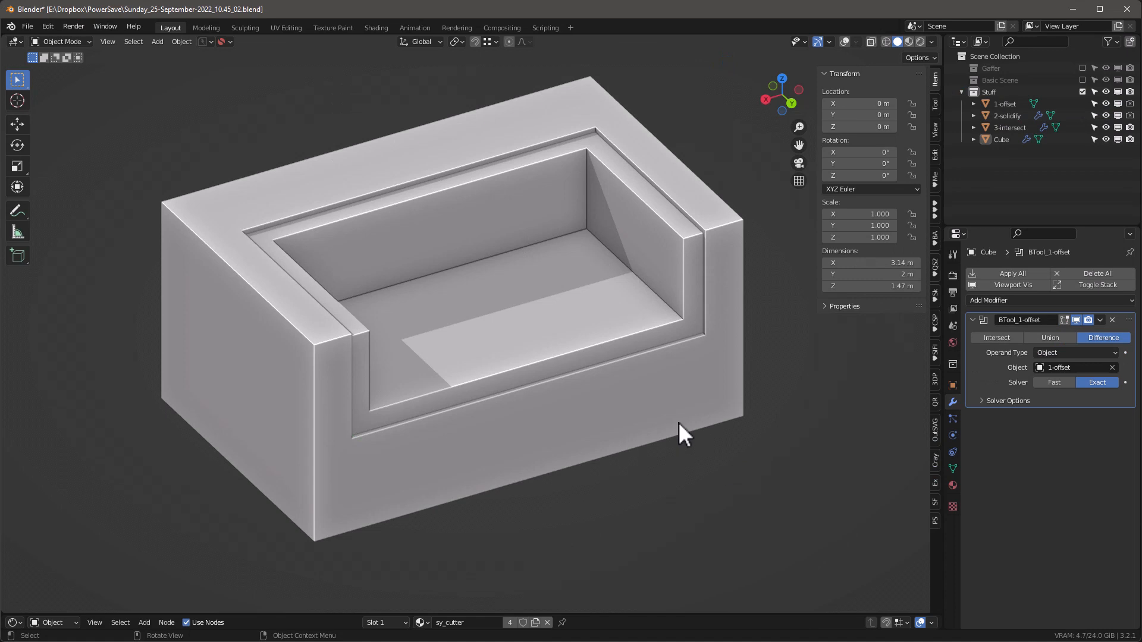
middle_click_drag(680, 433, 676, 367)
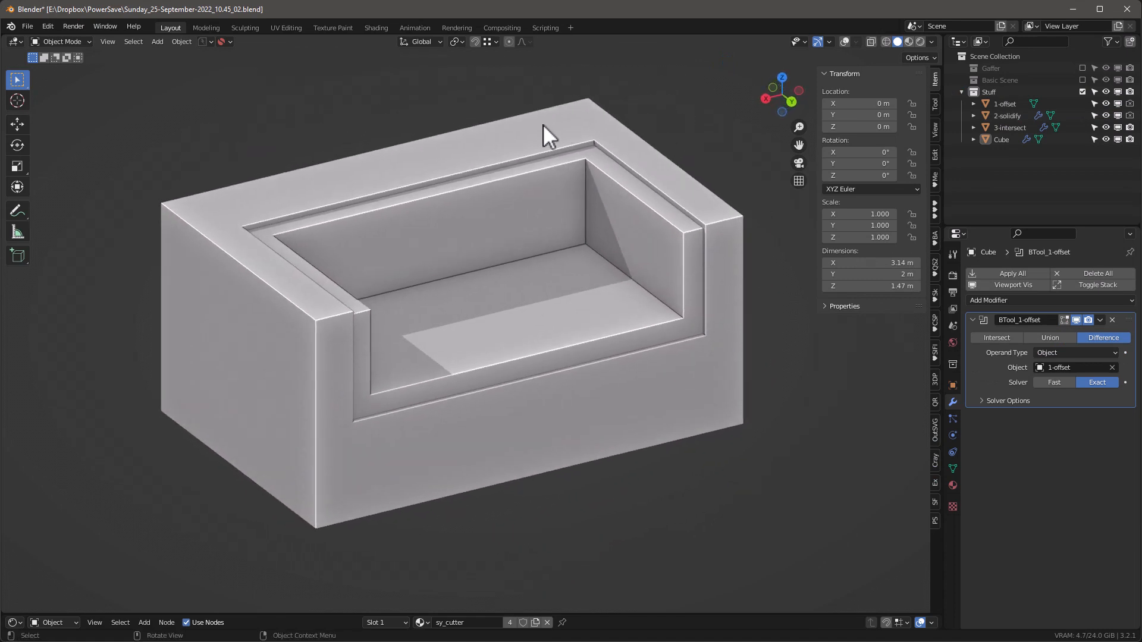
middle_click_drag(481, 443, 486, 455)
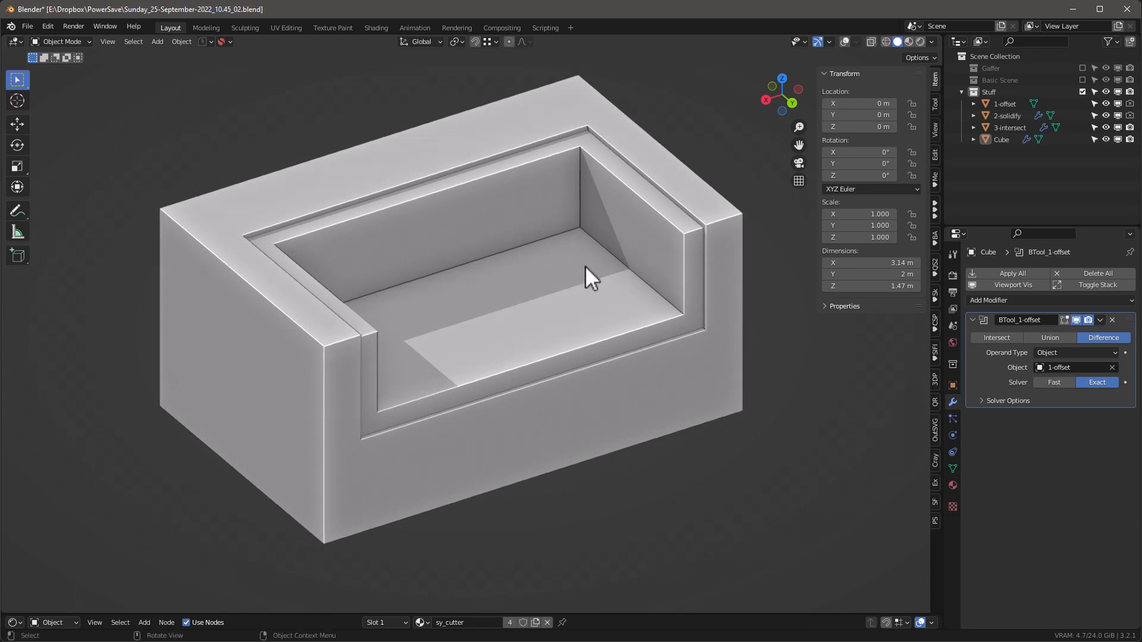
scroll(585, 267, "down", 1)
Show the viewport overlays and move 1-offset, 2-solidify, 3-intersect and Cube into a new collection named base.
left_click(844, 41)
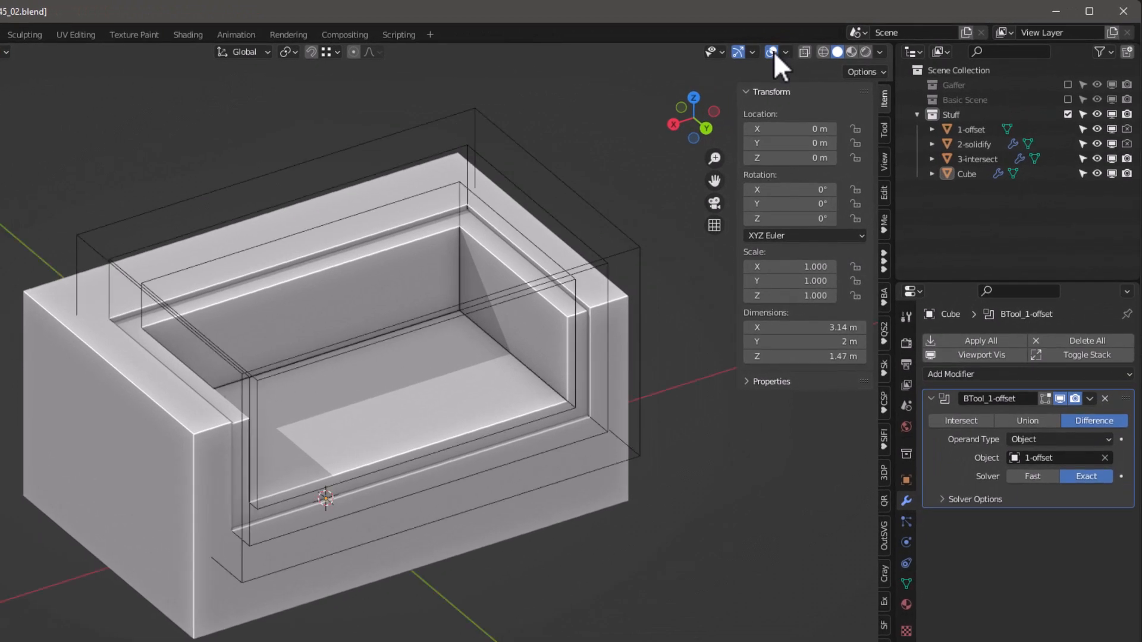
left_click(960, 131)
left_click(969, 173, "shift")
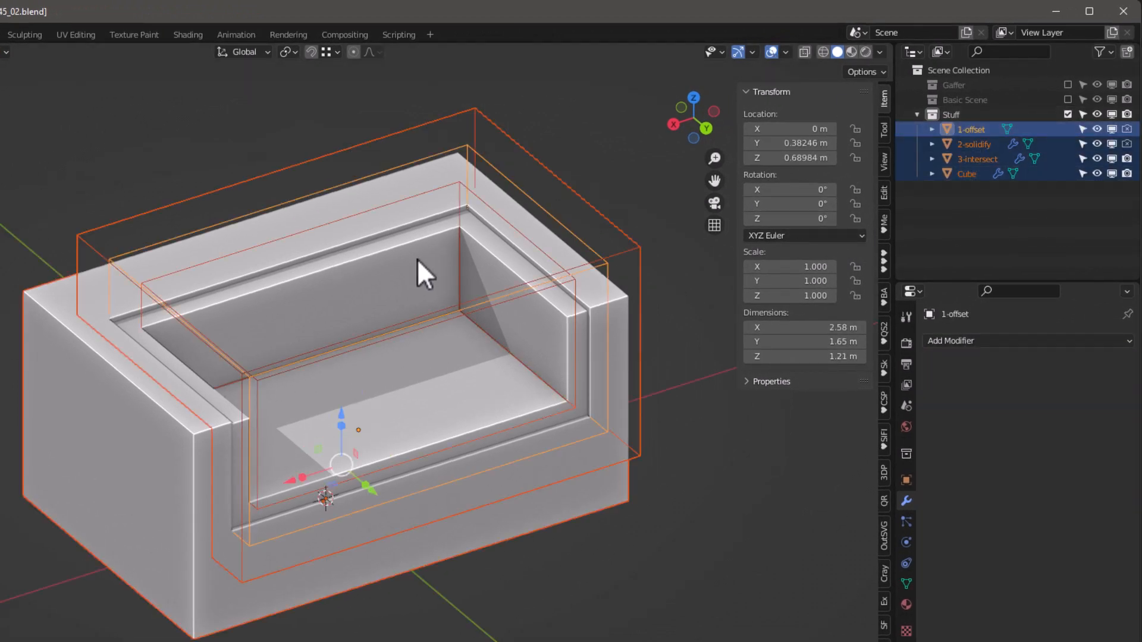
key("m")
left_click(341, 271)
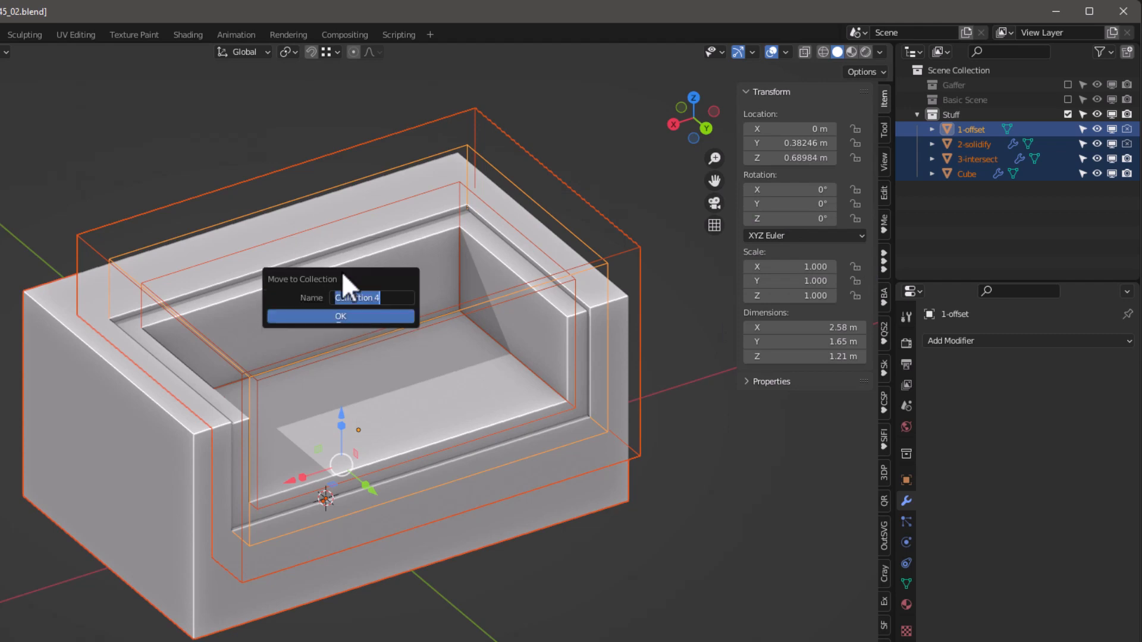
type("base")
key("Return")
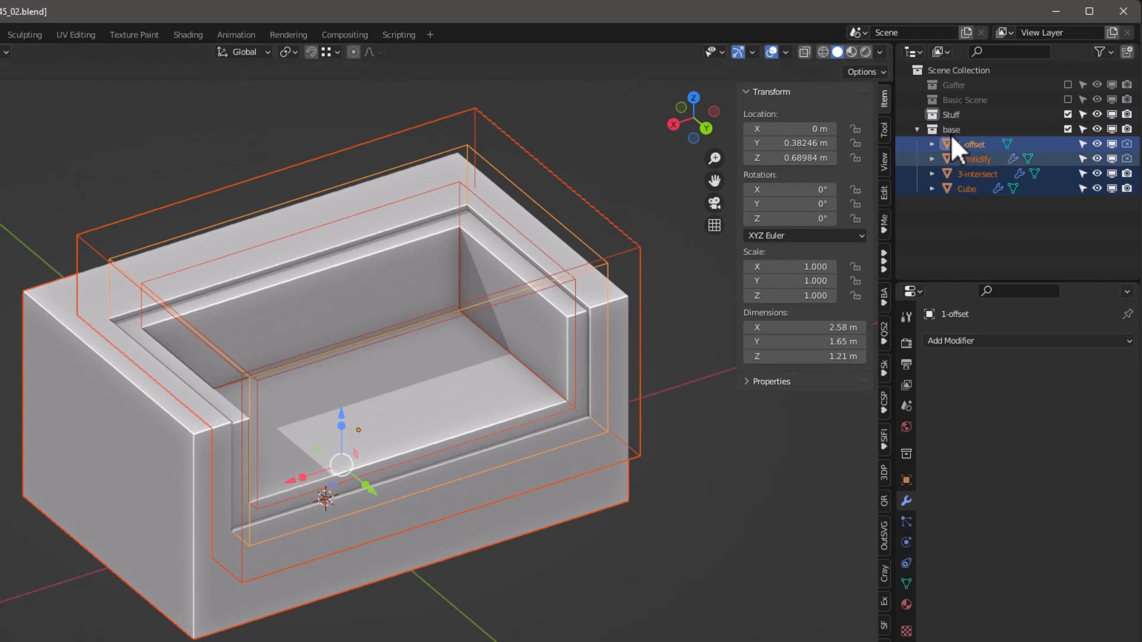
Duplicate the base collection with its objects and rename the copy as lid.
left_click(950, 129)
right_click(952, 129)
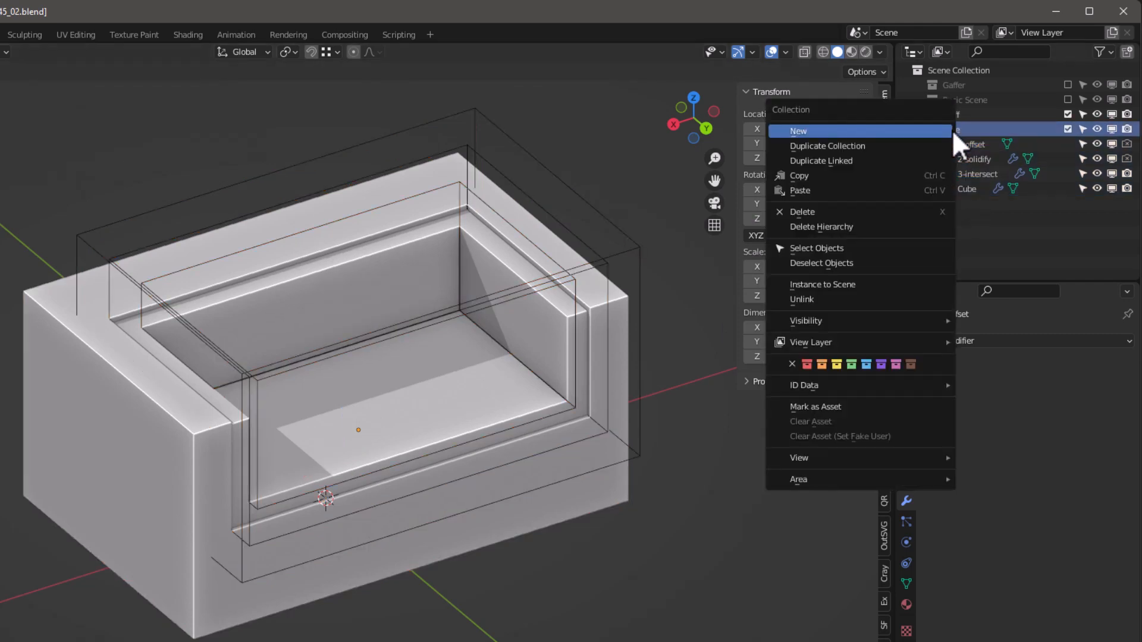
left_click(891, 146)
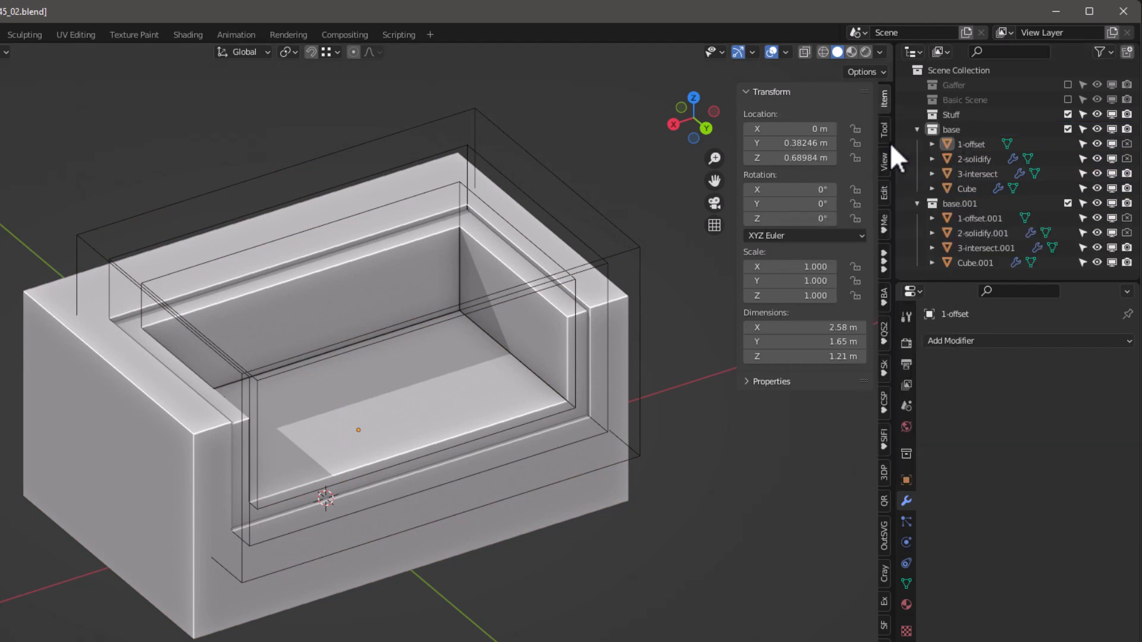
double_click(968, 205)
type("lid")
key("Return")
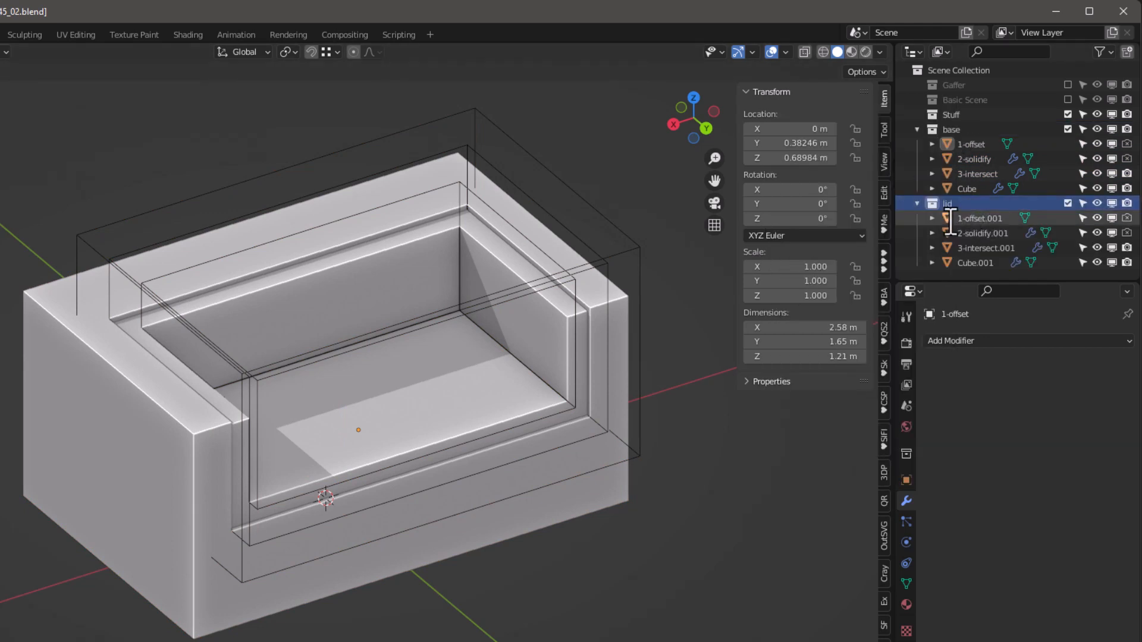
Exclude the base collection from the view layer and switch the Boolean modifier of Cube.001 to Intersect.
left_click(945, 131)
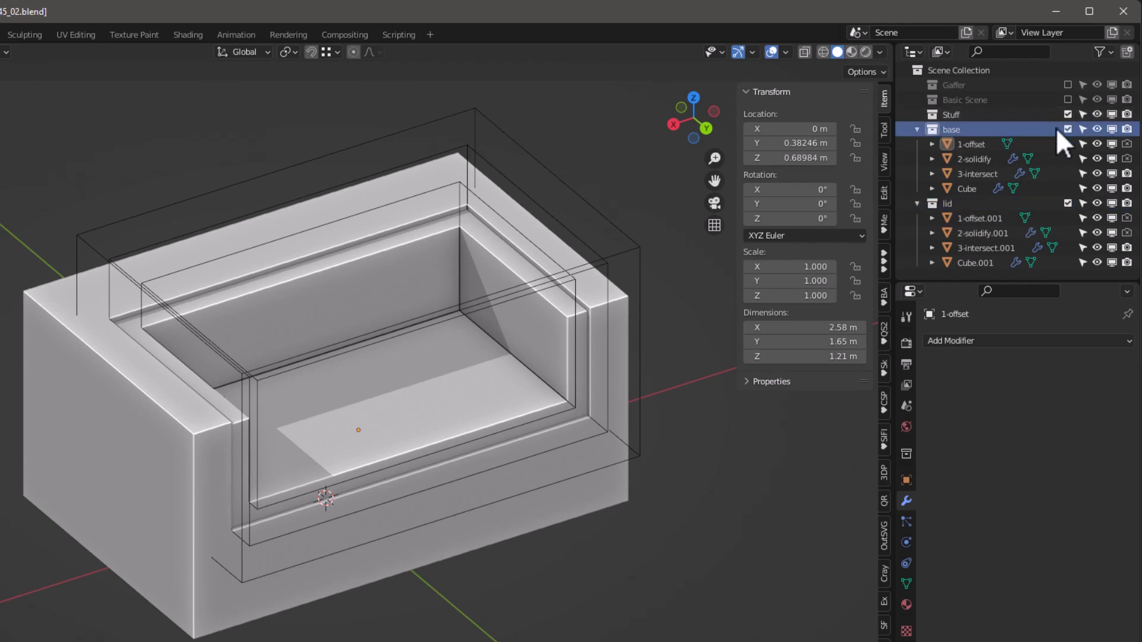
left_click(1068, 129)
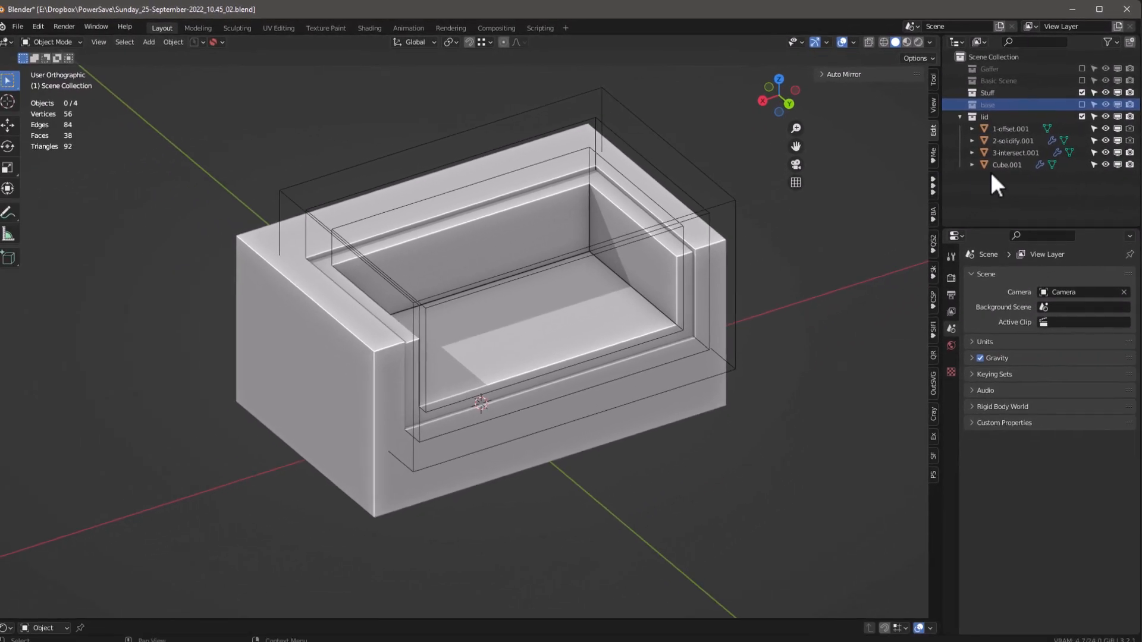
left_click(975, 204)
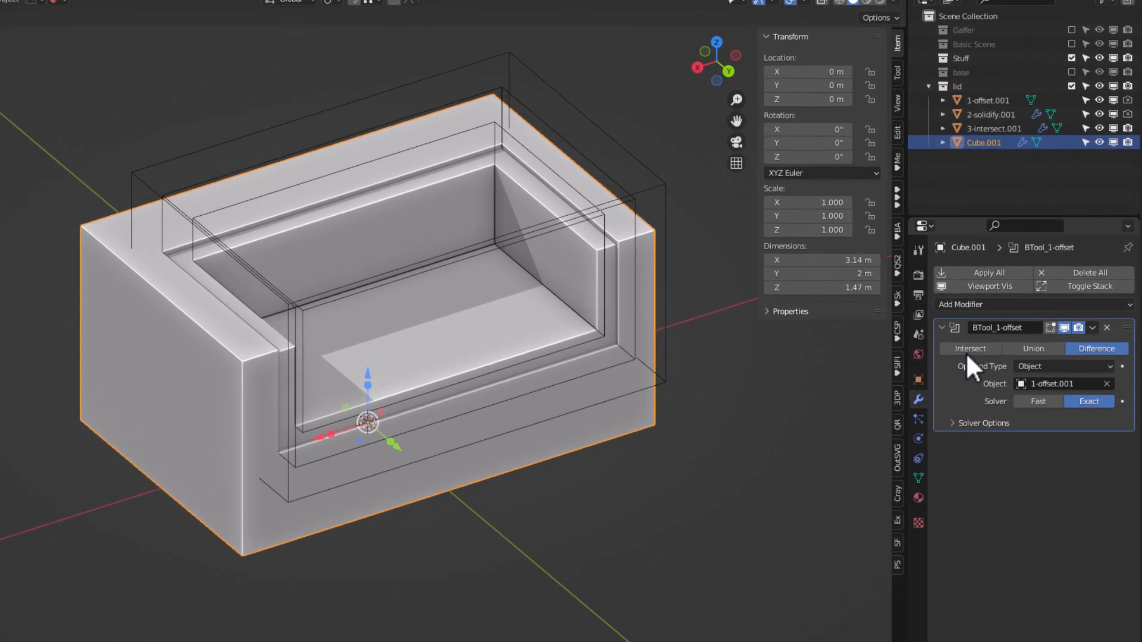
left_click(958, 354)
middle_click_drag(660, 484, 655, 457)
Subtract 3-intersect.001 from Cube.001 with a Bool Tool brush Difference.
left_click(944, 133)
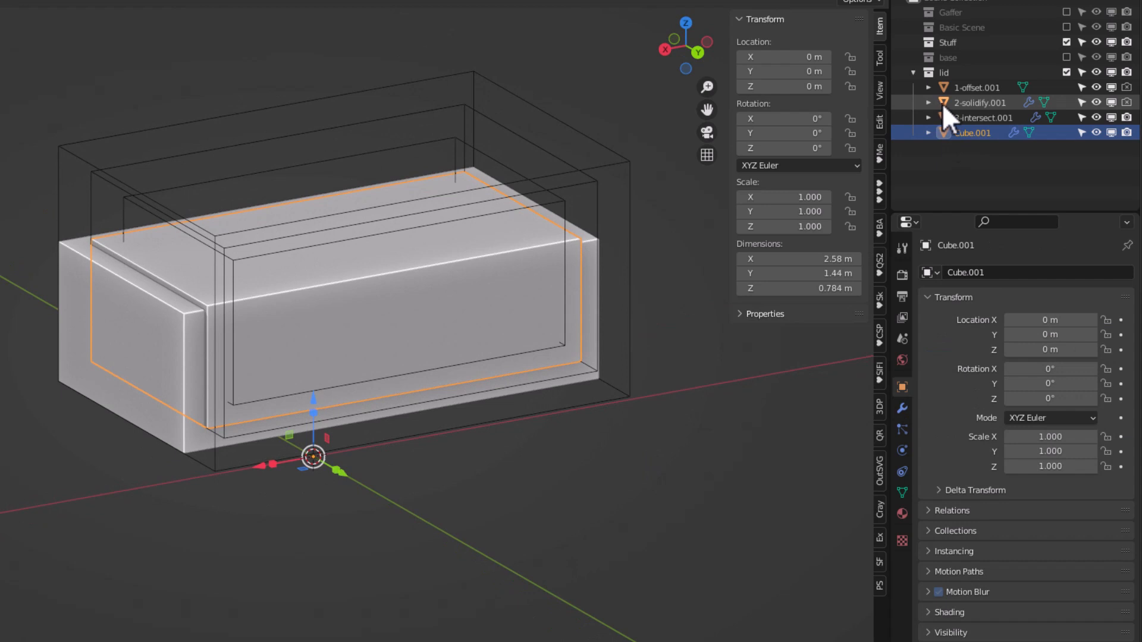
left_click(944, 119, "ctrl")
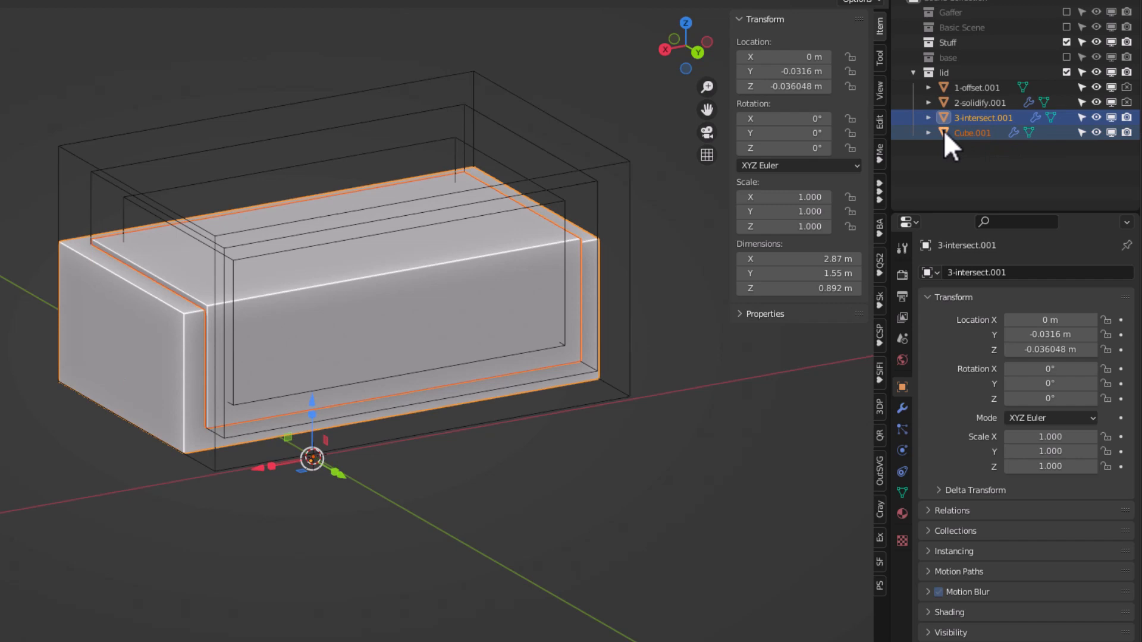
left_click(943, 131, "ctrl")
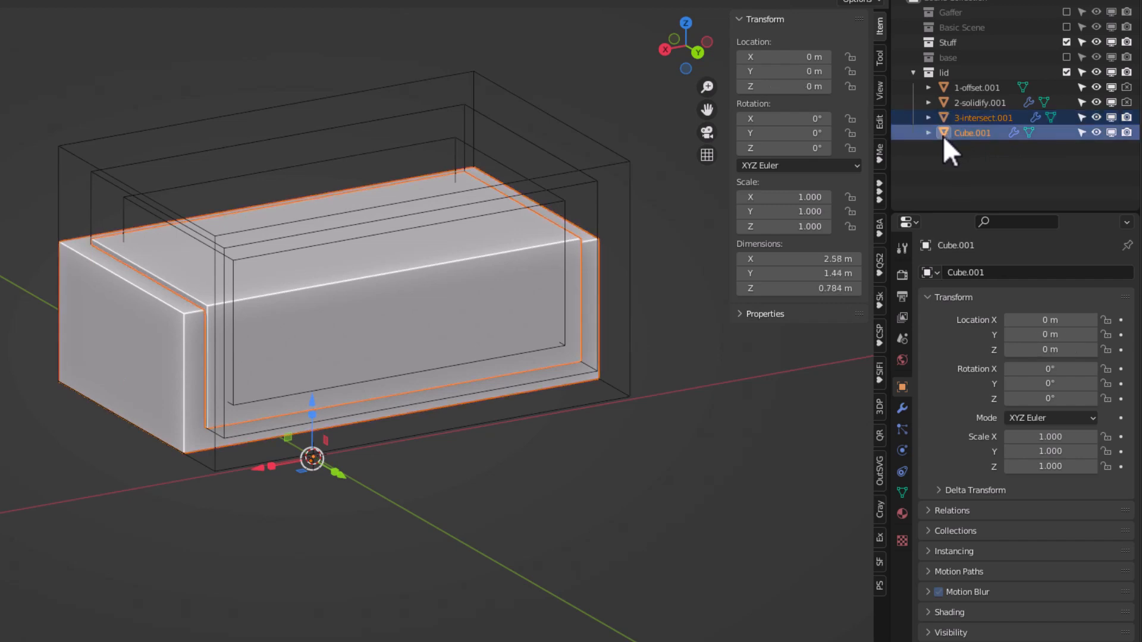
left_click(902, 409)
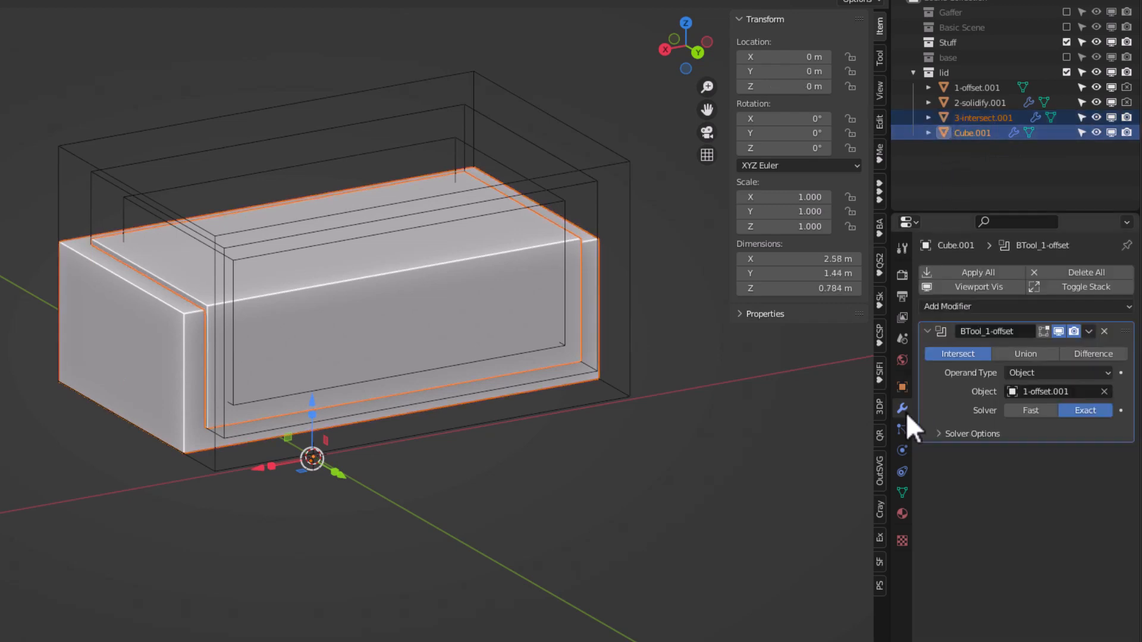
left_click(879, 123)
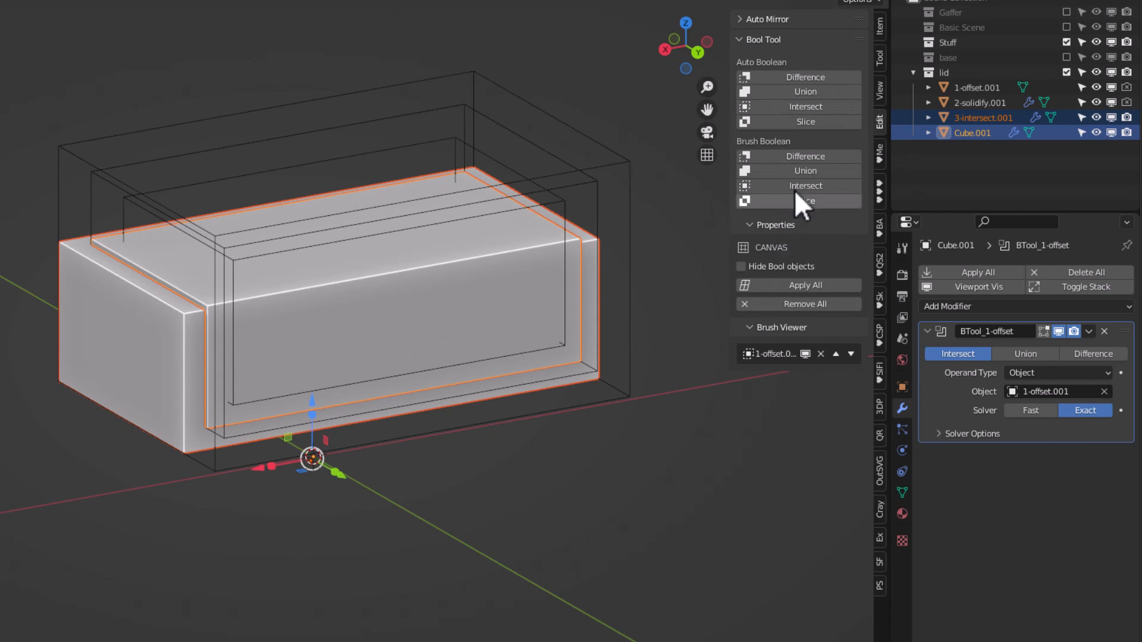
left_click(802, 156)
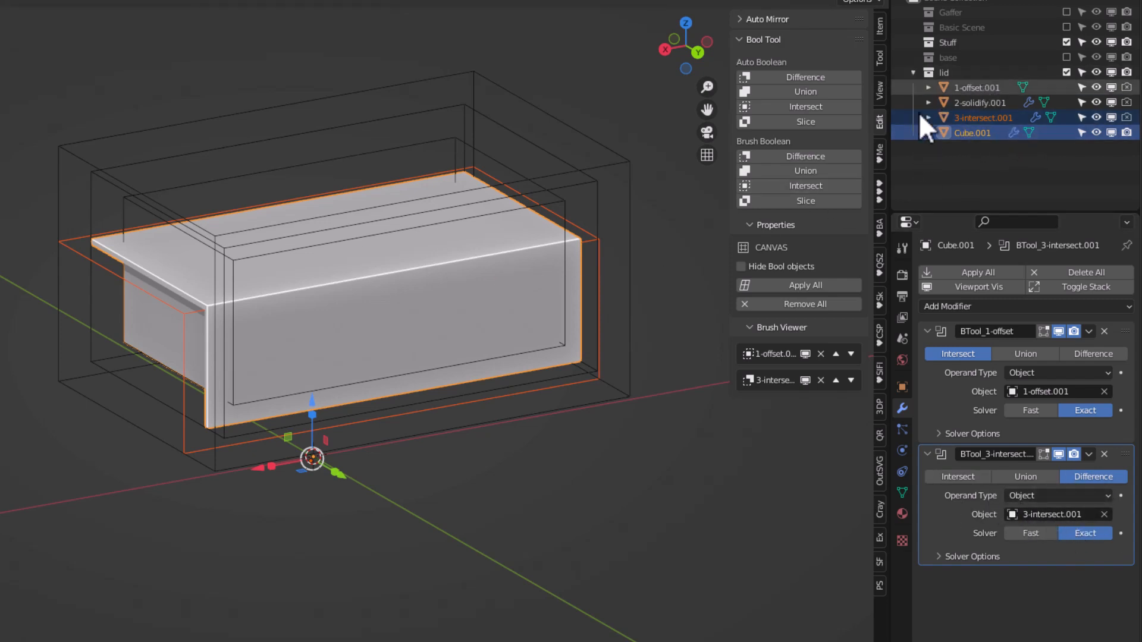
middle_click_drag(411, 250, 583, 170)
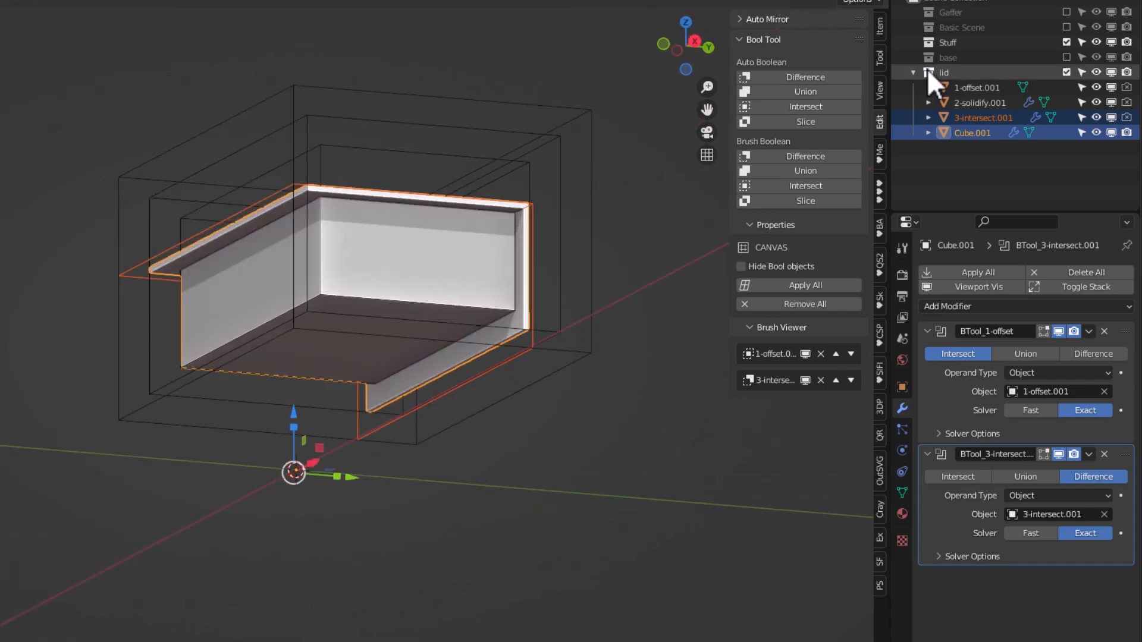
Delete the 2-solidify.001 cutter from the lid collection.
left_click(978, 102)
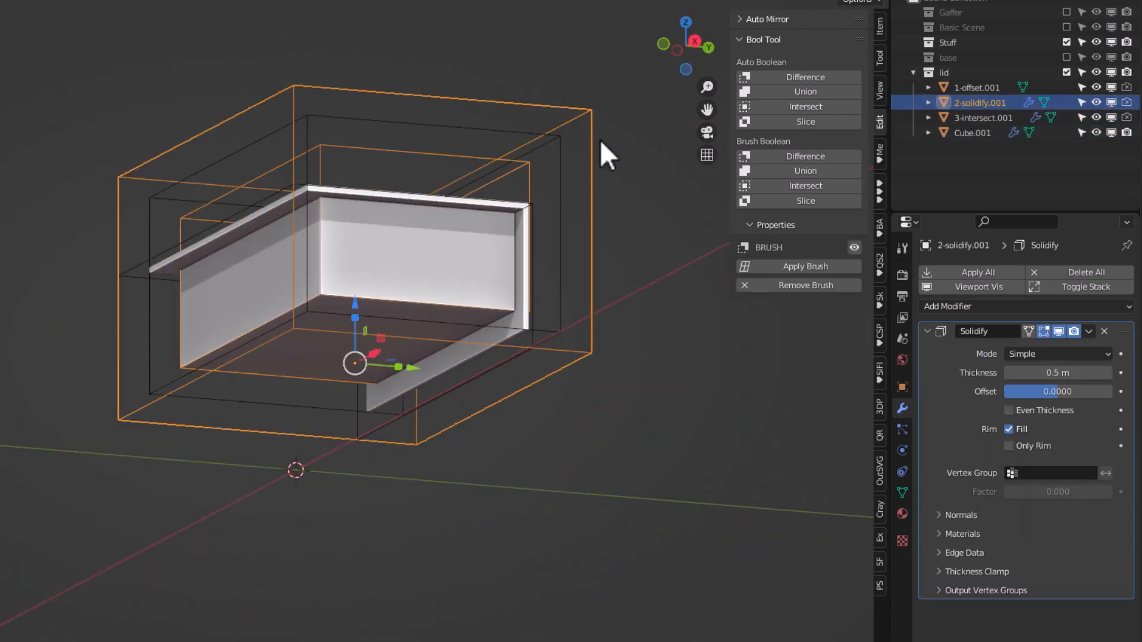
key("x")
left_click(372, 142)
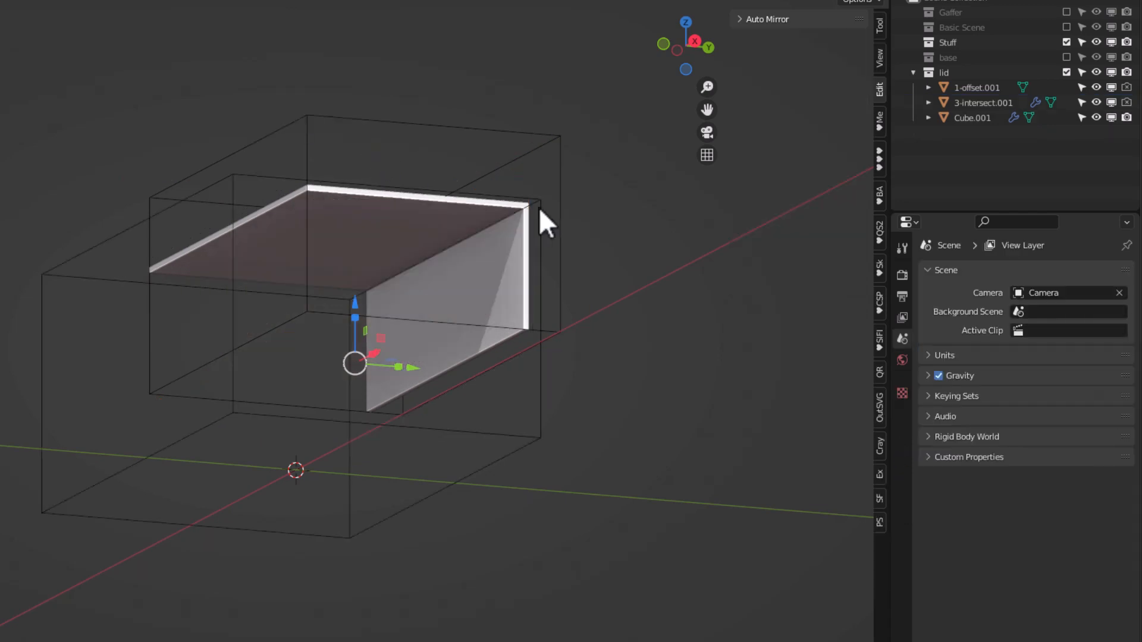
middle_click_drag(542, 222, 411, 345)
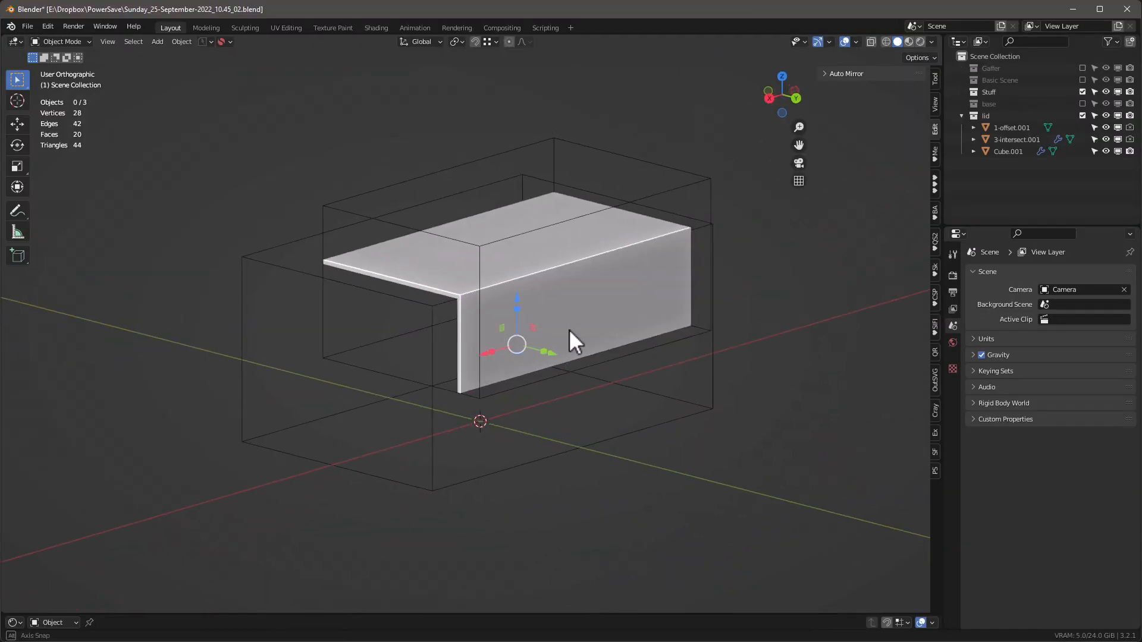
Include the base collection in the view layer again and show the model as wireframe from the right side.
middle_click_drag(569, 329, 604, 281)
scroll(448, 216, "up", 4)
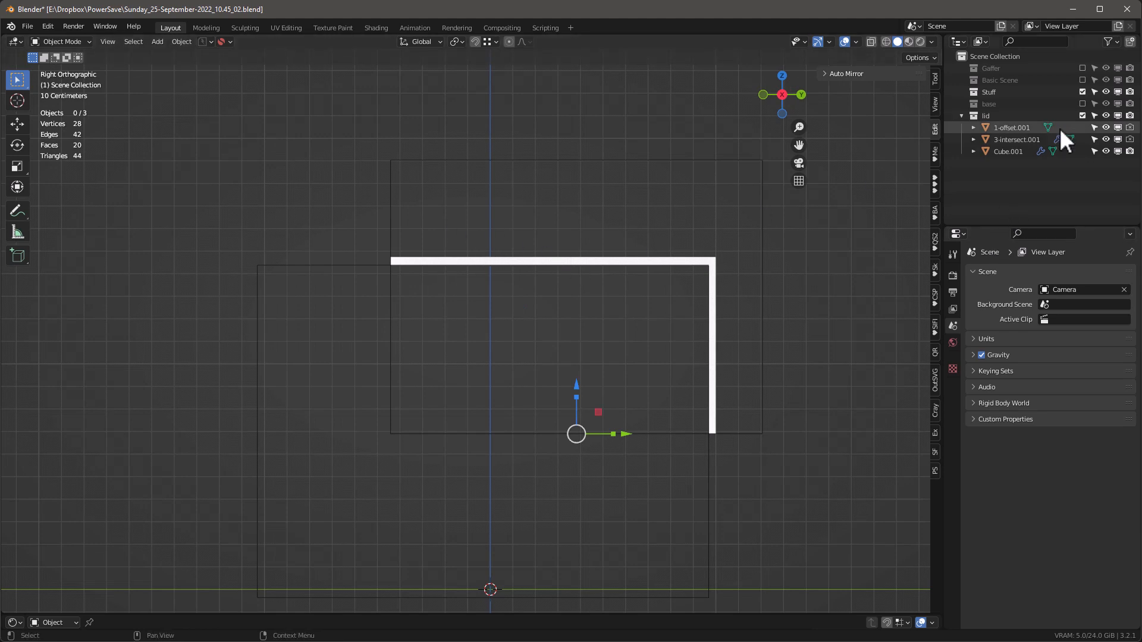
left_click(1082, 103)
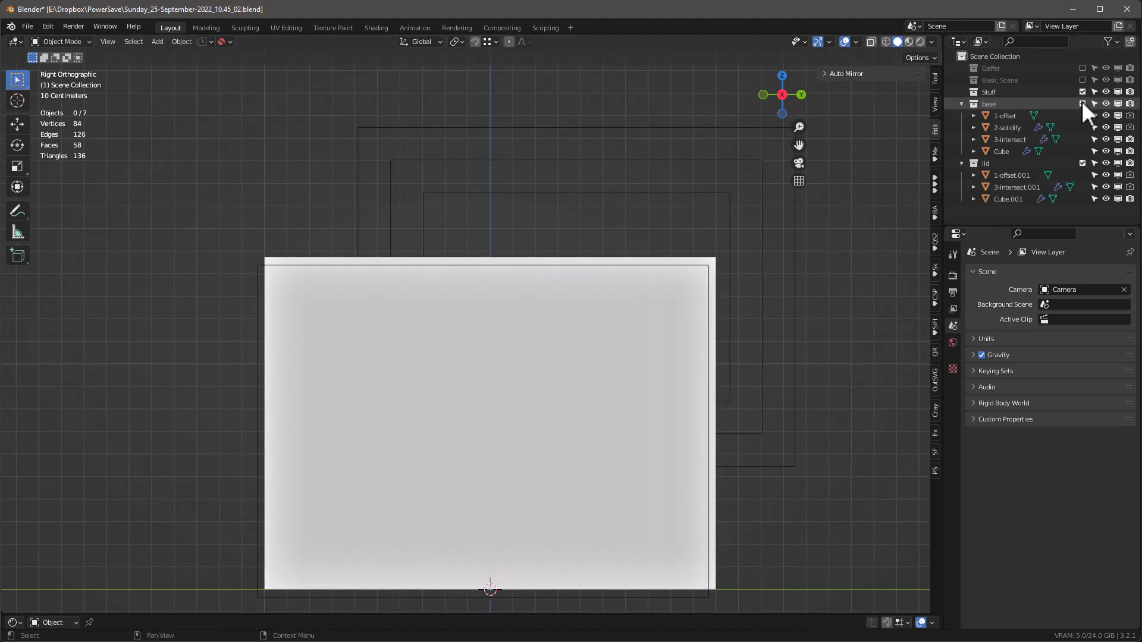
key("z")
left_click(447, 341)
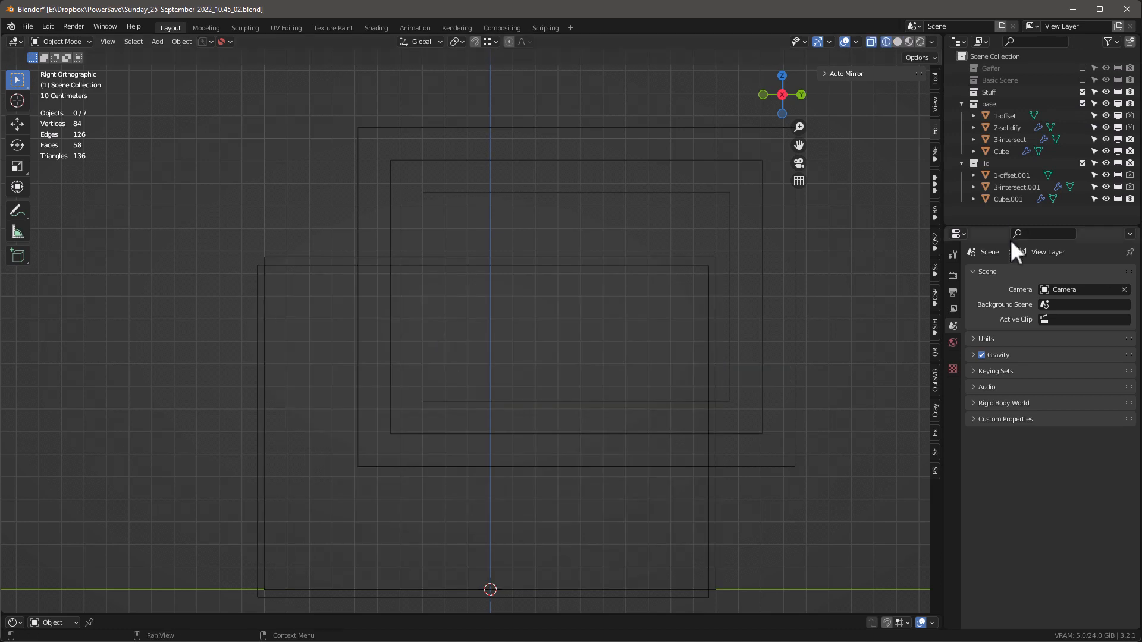
Move only the origin of Cube.001 to the lid's upper back edge, about Y -0.456 m and Z 1.49 m, and switch origin-only transforms back off.
left_click(1001, 199)
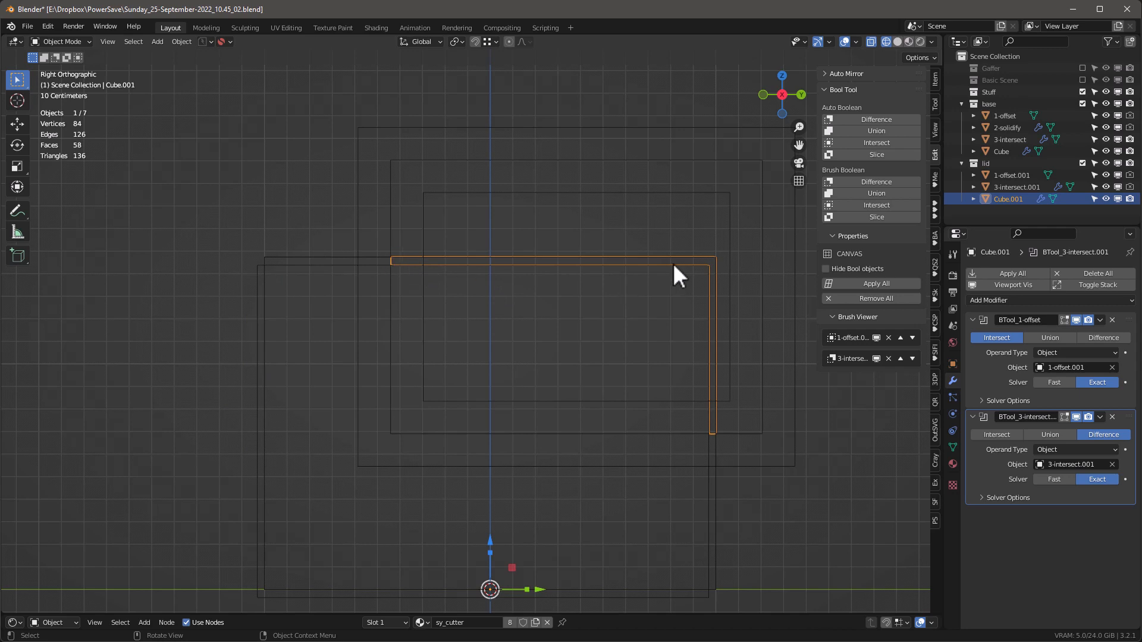
left_click(932, 55)
left_click(914, 94)
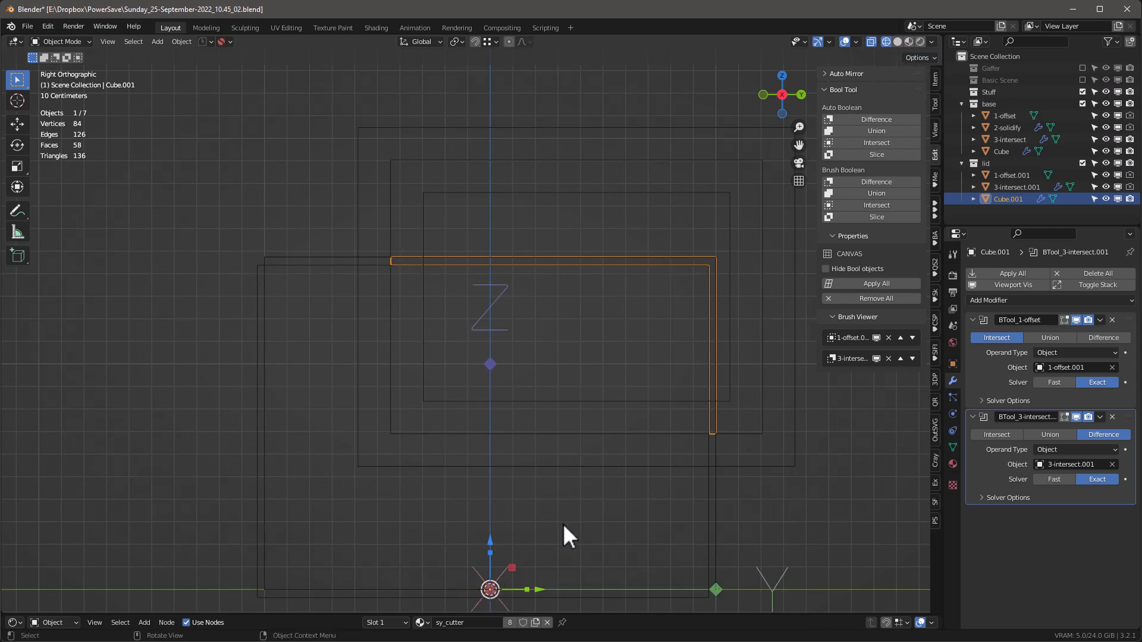
key("g")
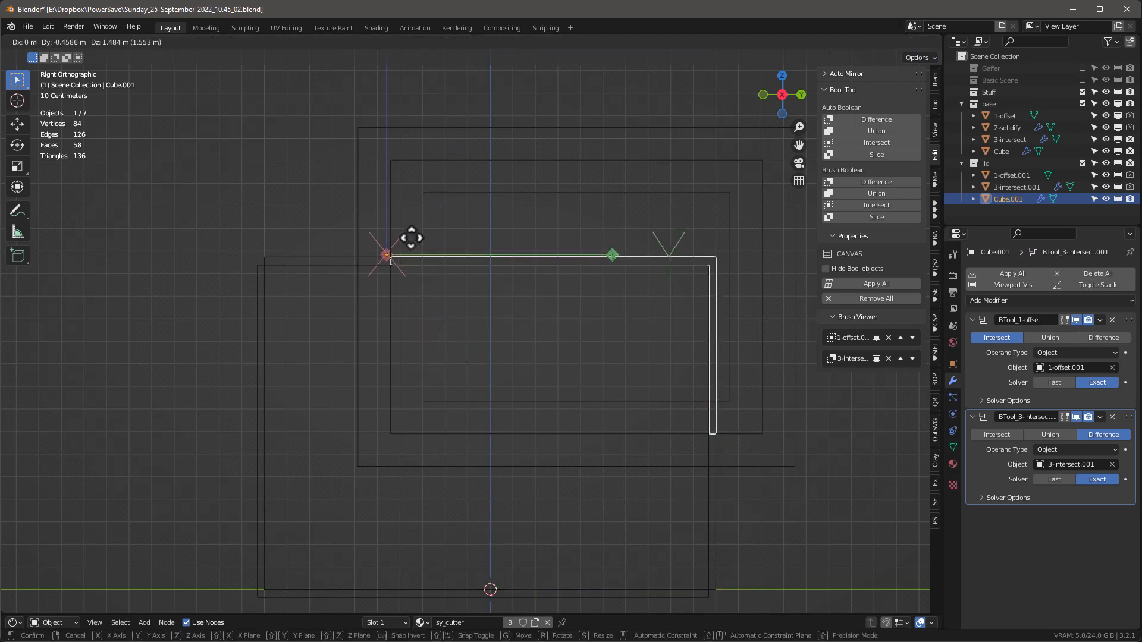
left_click(411, 237)
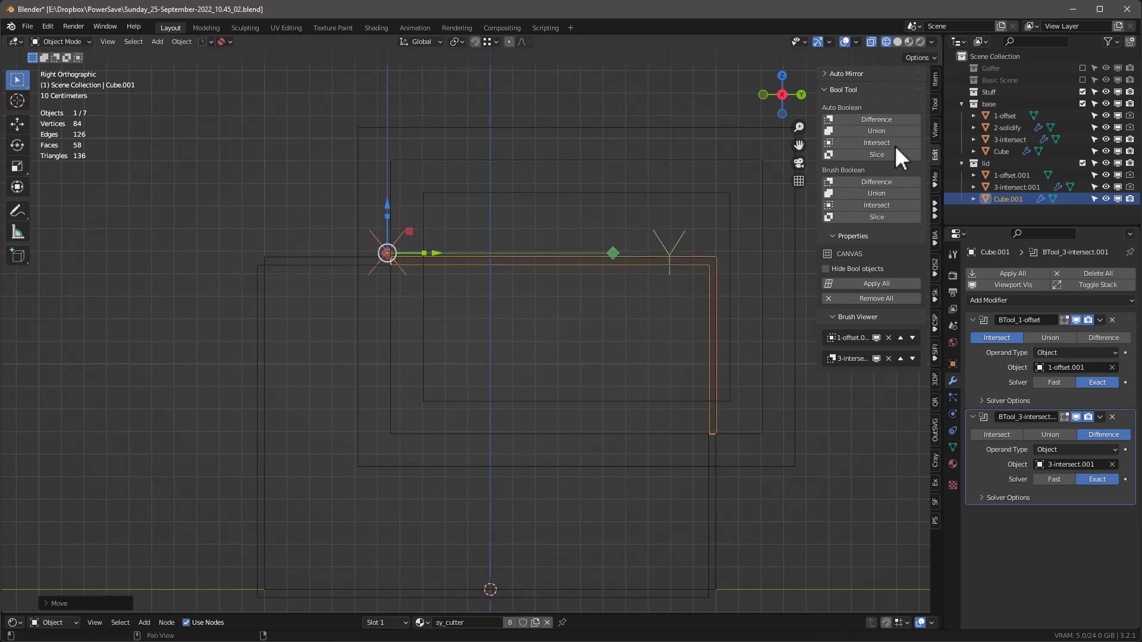
left_click(922, 57)
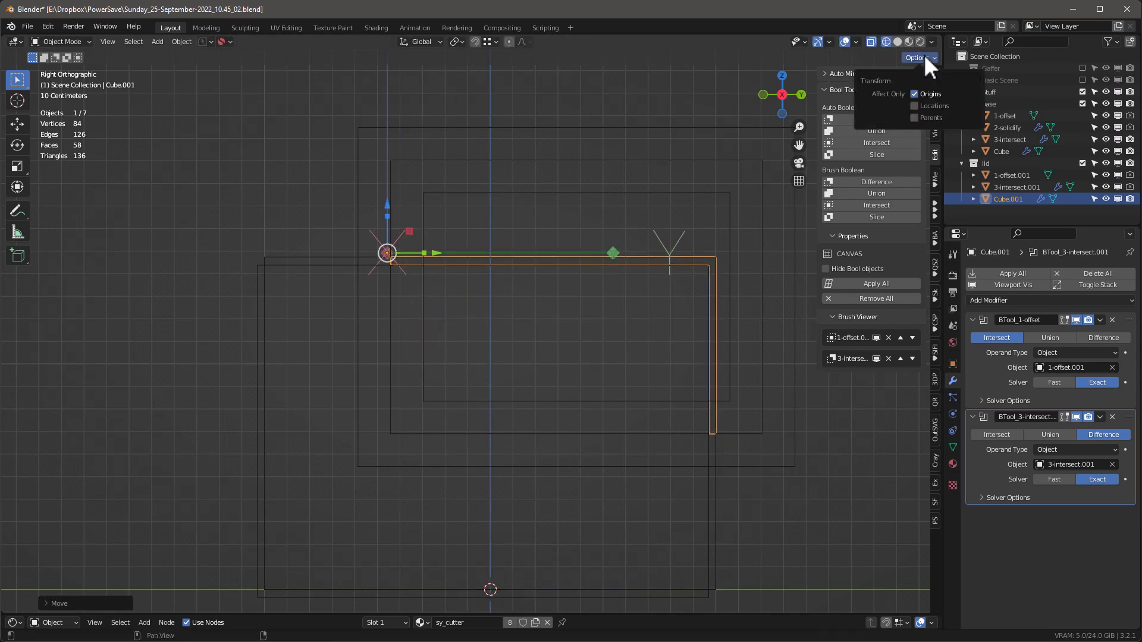
left_click(913, 94)
Parent 1-offset.001 and 3-intersect.001 to Cube.001 as Object and return the viewport to solid shading.
middle_click_drag(616, 346, 985, 202)
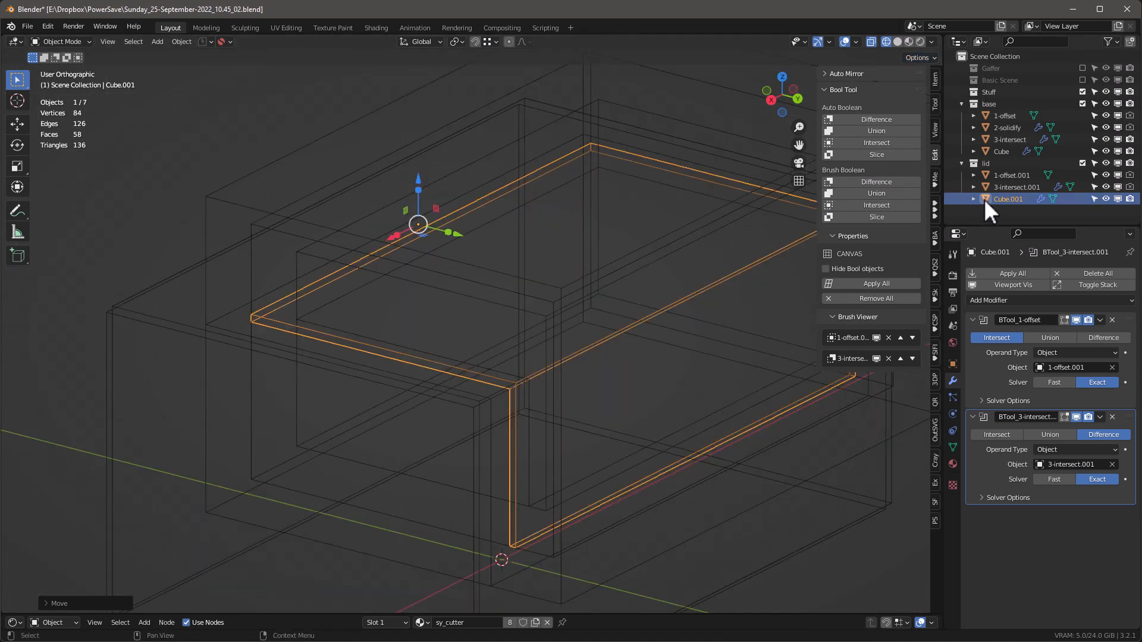
left_click_drag(984, 201, 999, 174)
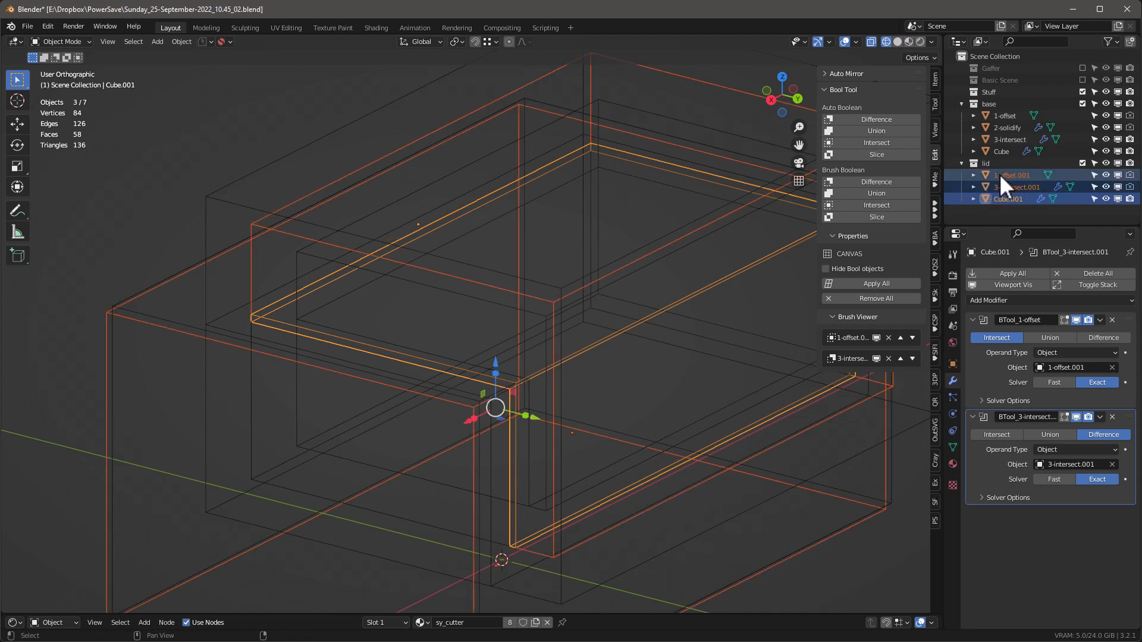
left_click(180, 42)
mouse_move(211, 215)
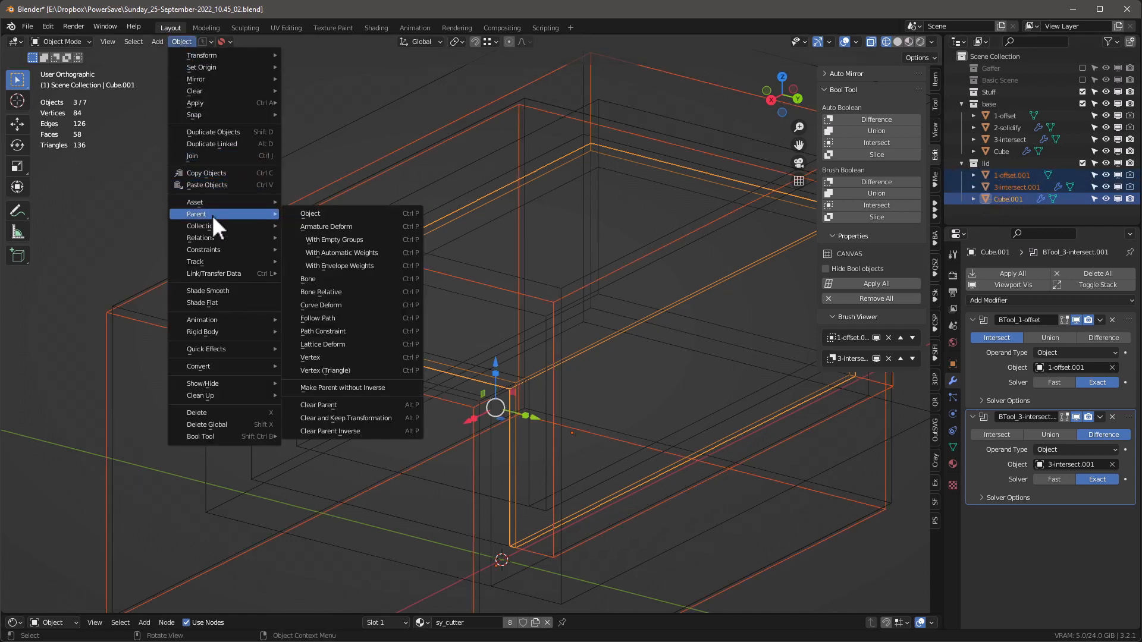
left_click(312, 213)
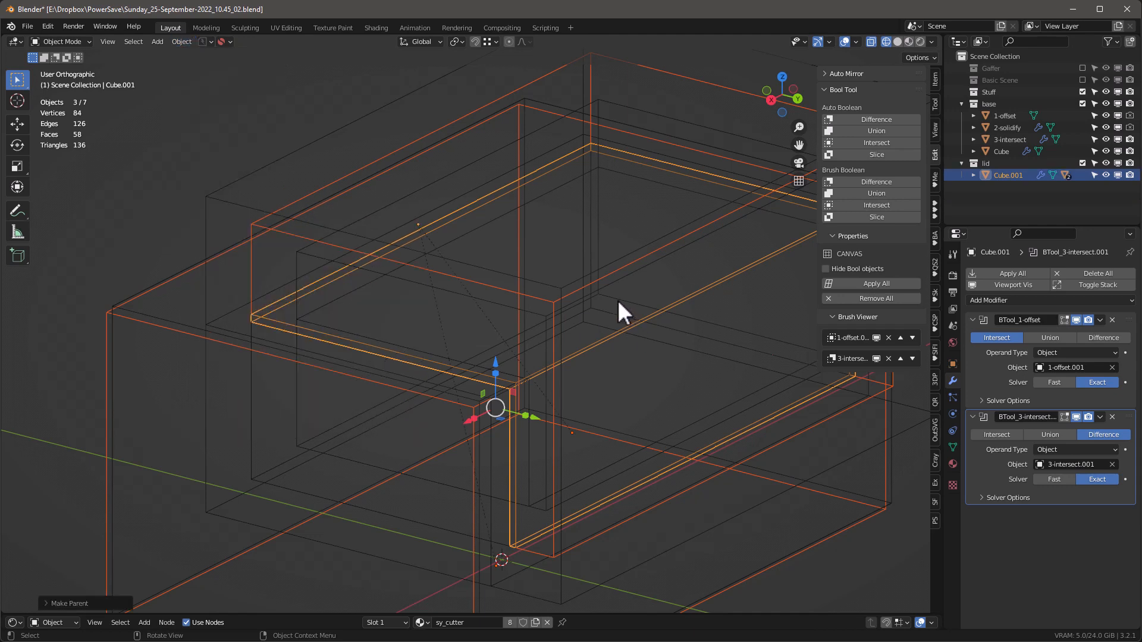
key("shift+z")
mouse_move(541, 348)
middle_mouse_down()
mouse_move(533, 331)
mouse_move(523, 351)
mouse_move(499, 324)
mouse_move(409, 332)
mouse_move(541, 330)
middle_mouse_up()
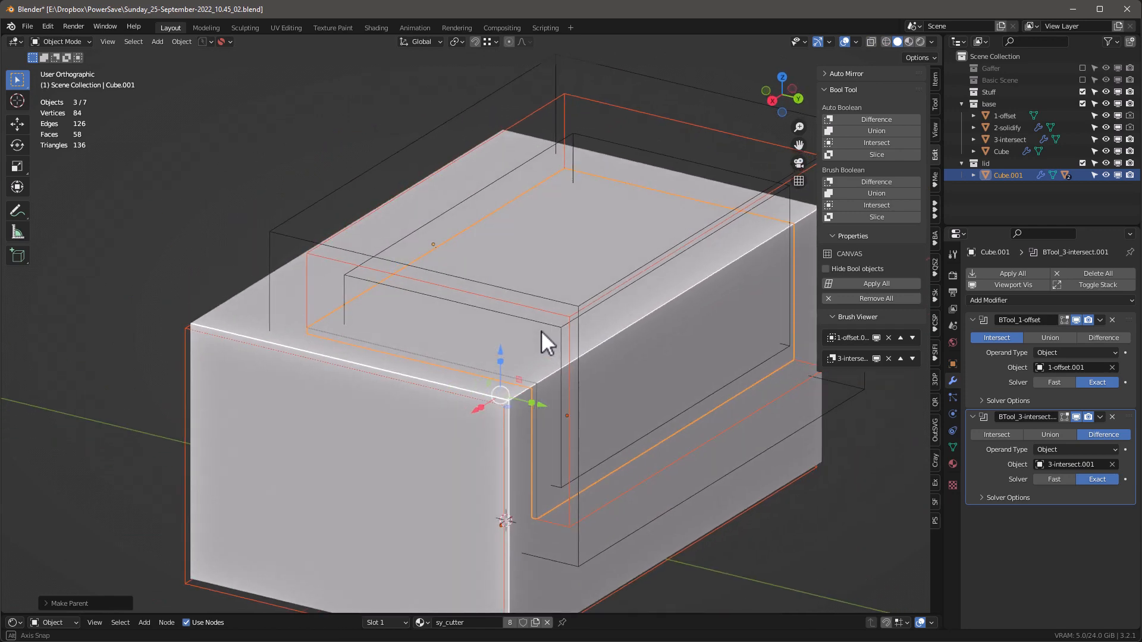
Try rotating the lid Cube.001 about the global X axis to test its hinge.
left_click(986, 174)
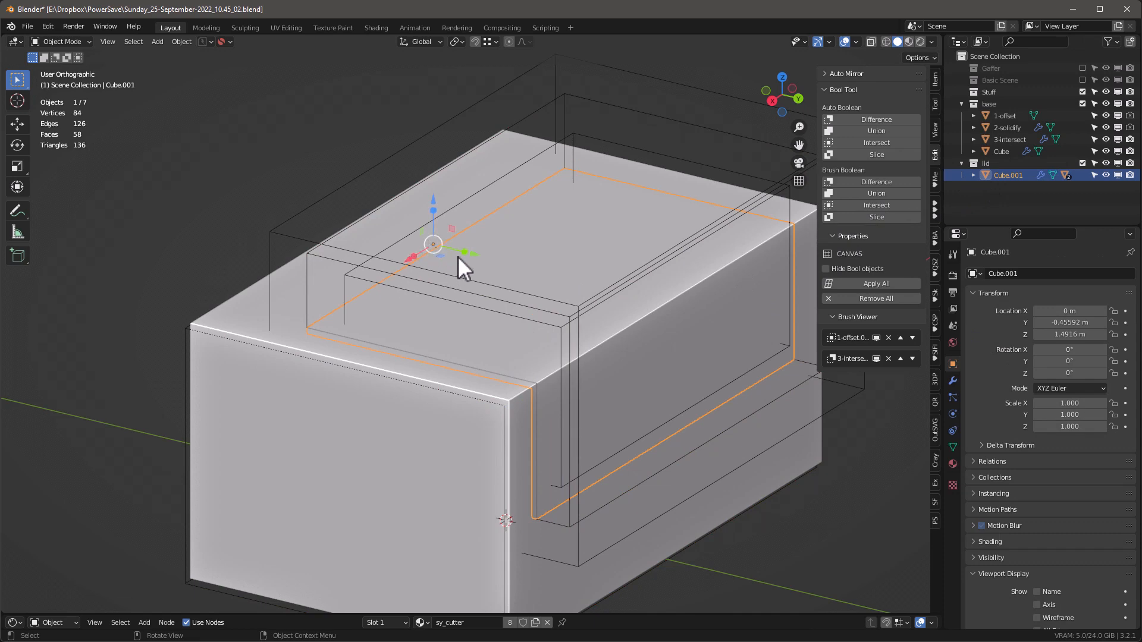
key("r")
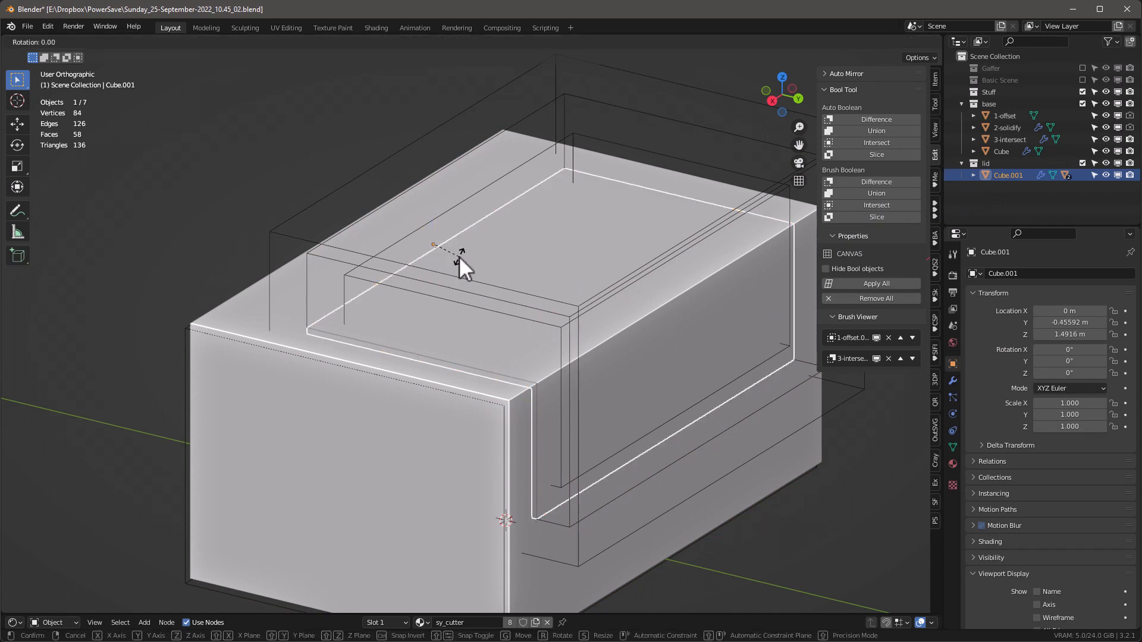
key("x")
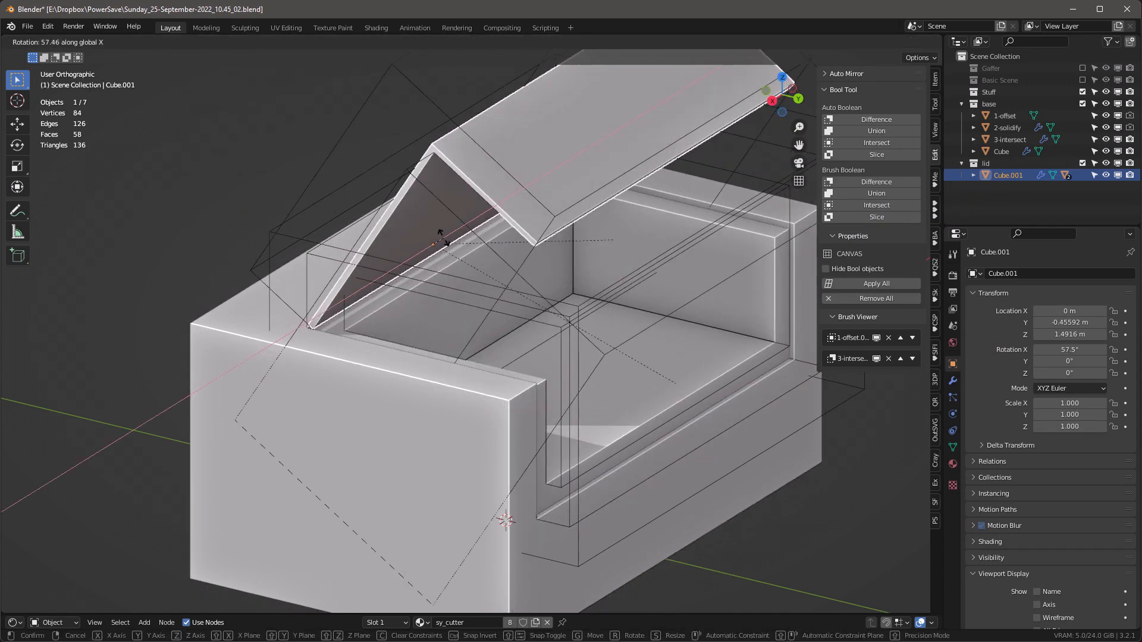
right_click(443, 237)
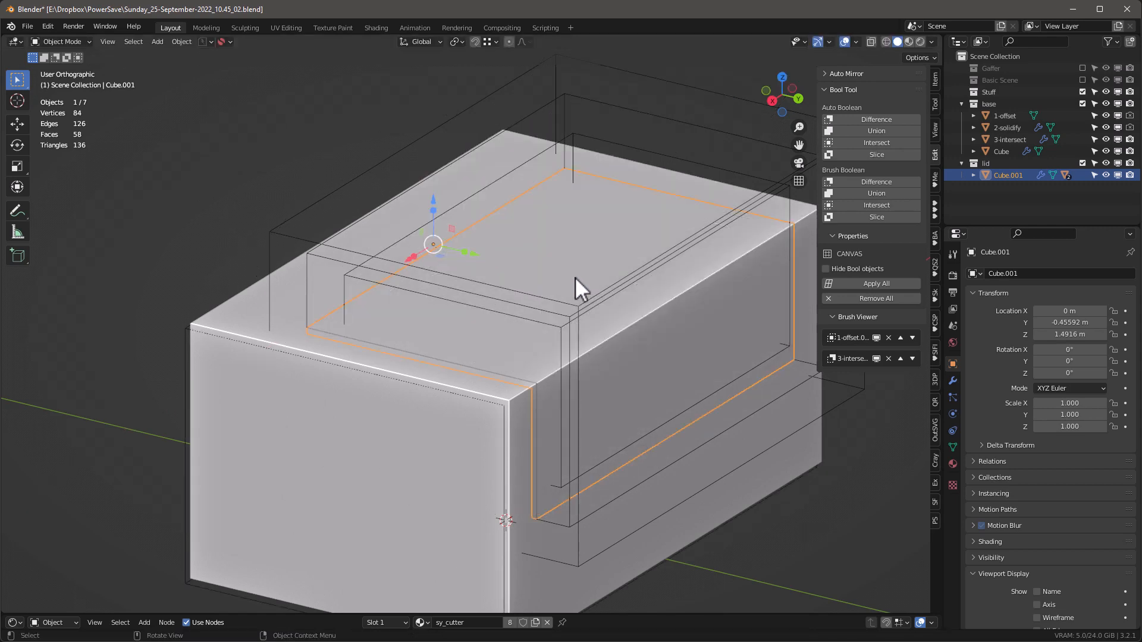
middle_click_drag(575, 277, 552, 278)
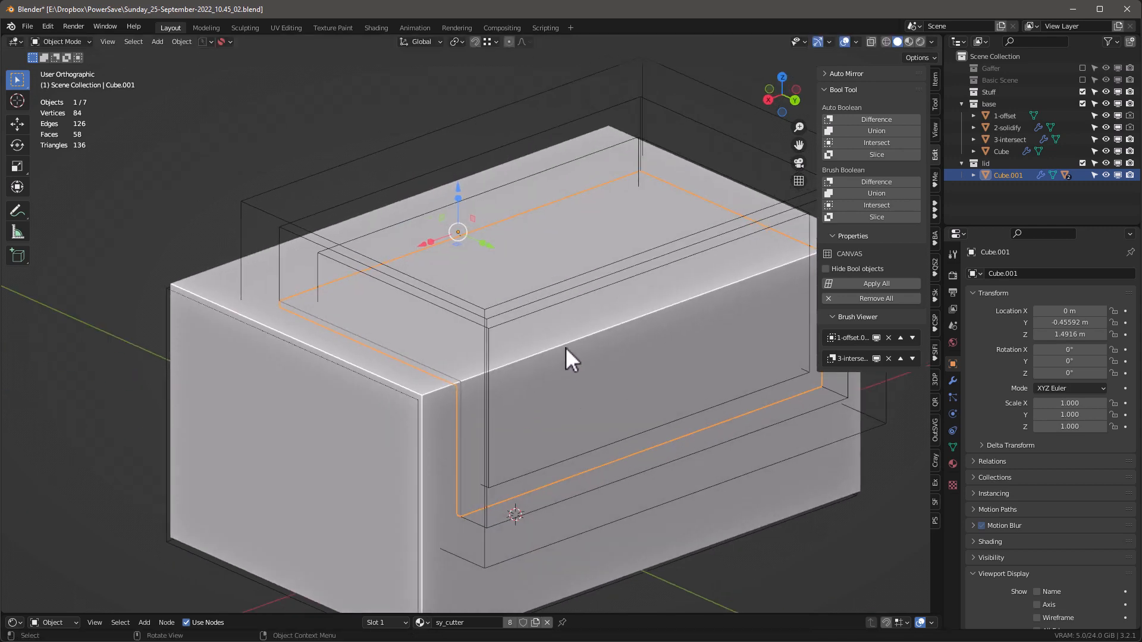
Add a Displace modifier to 1-offset.001, the cutter parented under Cube.001 in the lid collection.
middle_click_drag(540, 380, 433, 345)
left_click(973, 175)
scroll(1000, 184, "down", 1)
left_click(1018, 203)
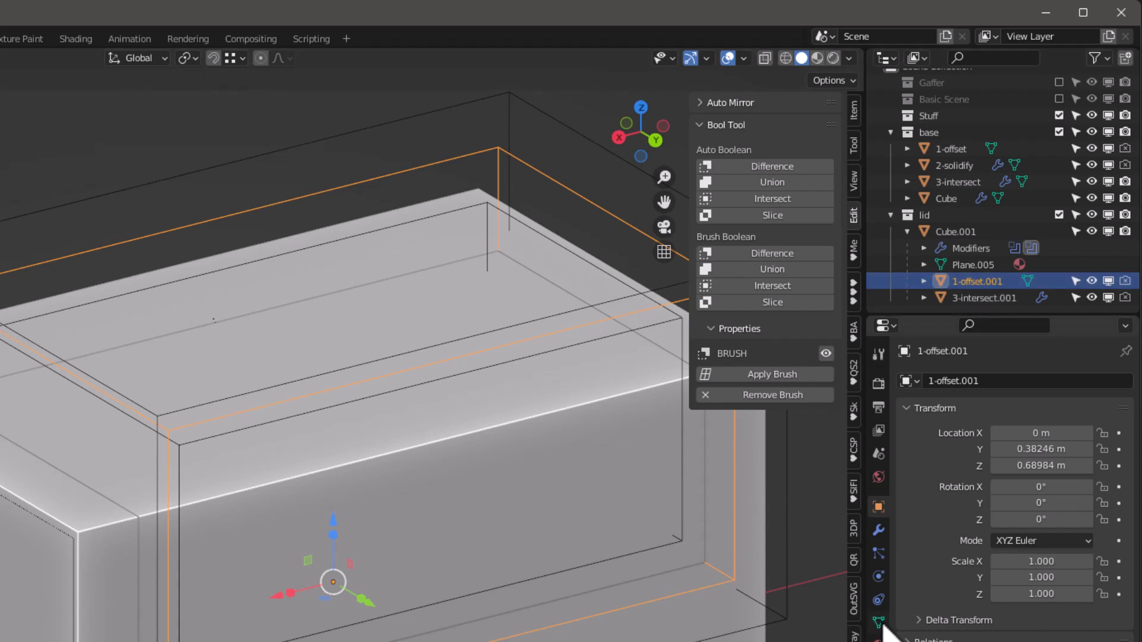
left_click(878, 530)
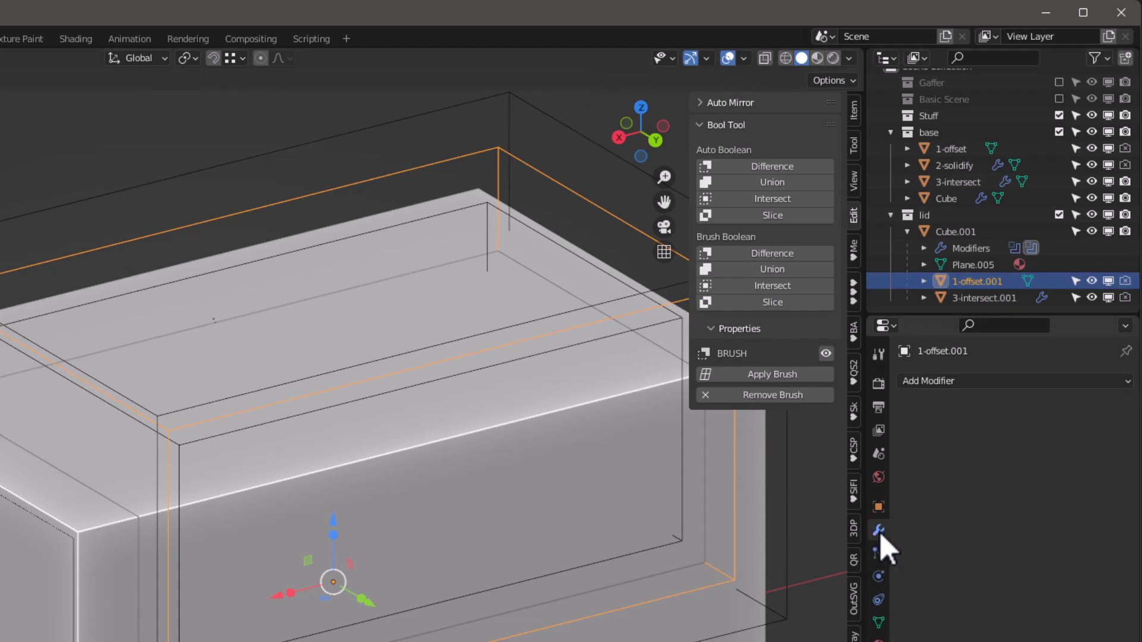
left_click(971, 384)
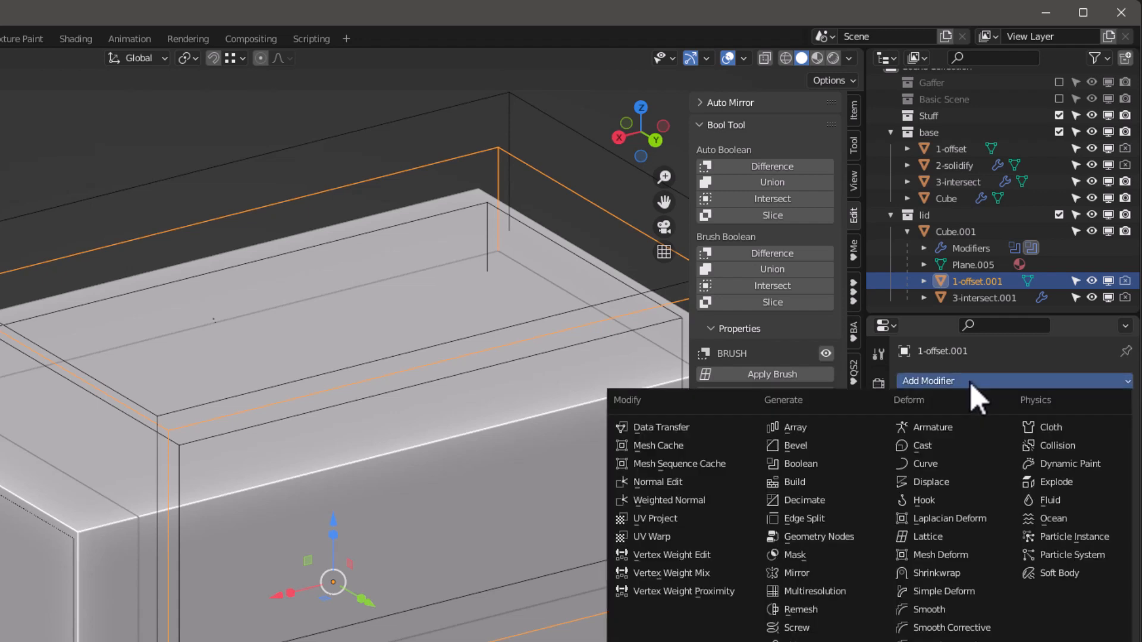
left_click(937, 483)
Reset the Displace strength of 1-offset.001 to 0 and adjust it to -0.050 for a gap around the lid.
left_click(1064, 550)
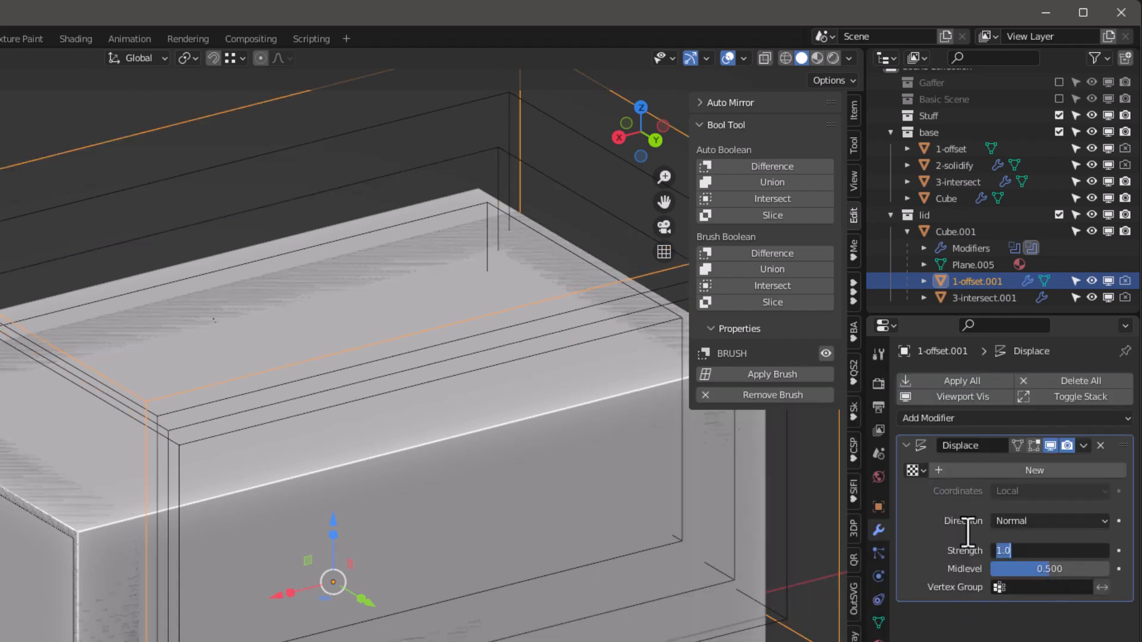
type("0")
key("Return")
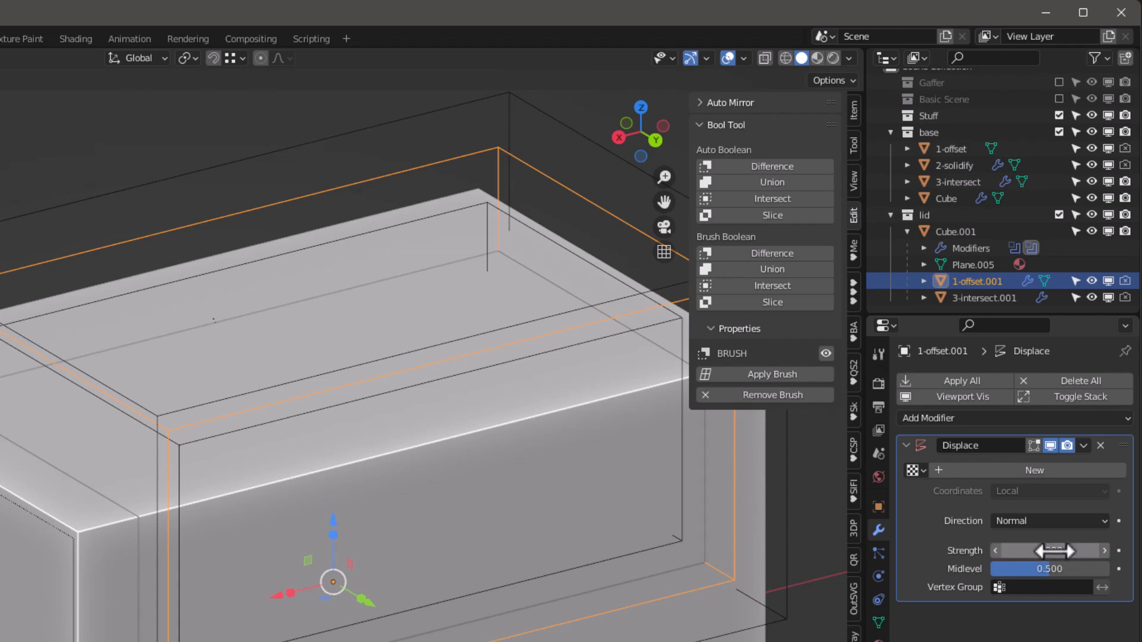
mouse_move(1057, 551)
left_mouse_down()
mouse_move(1012, 551)
mouse_move(1103, 551)
mouse_move(1071, 551)
left_mouse_up()
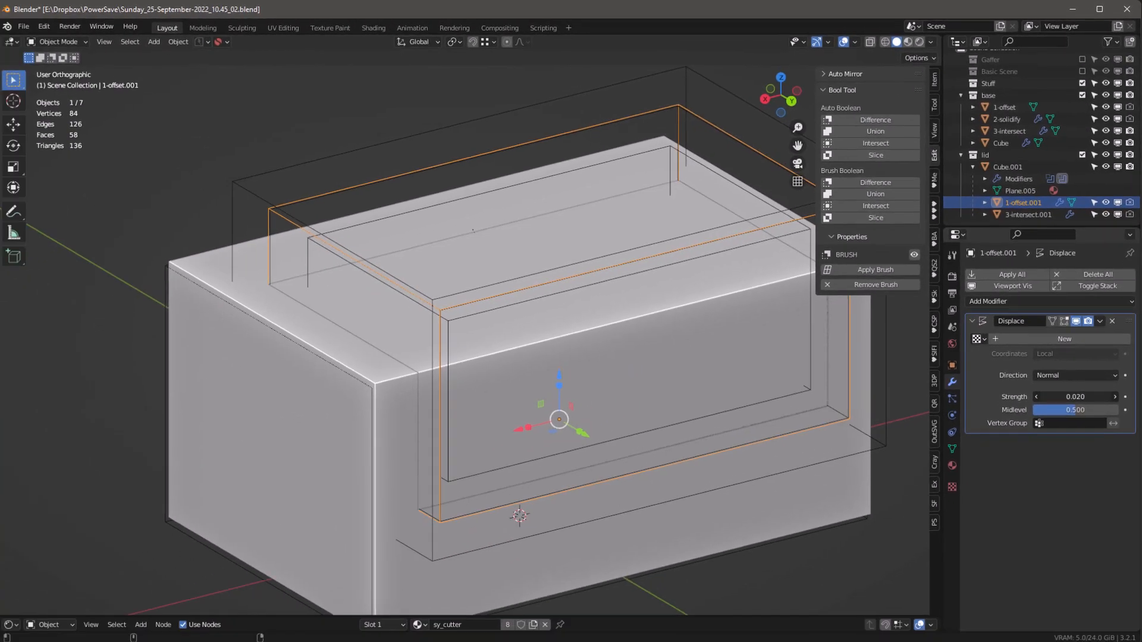
left_click_drag(1076, 397, 1054, 396)
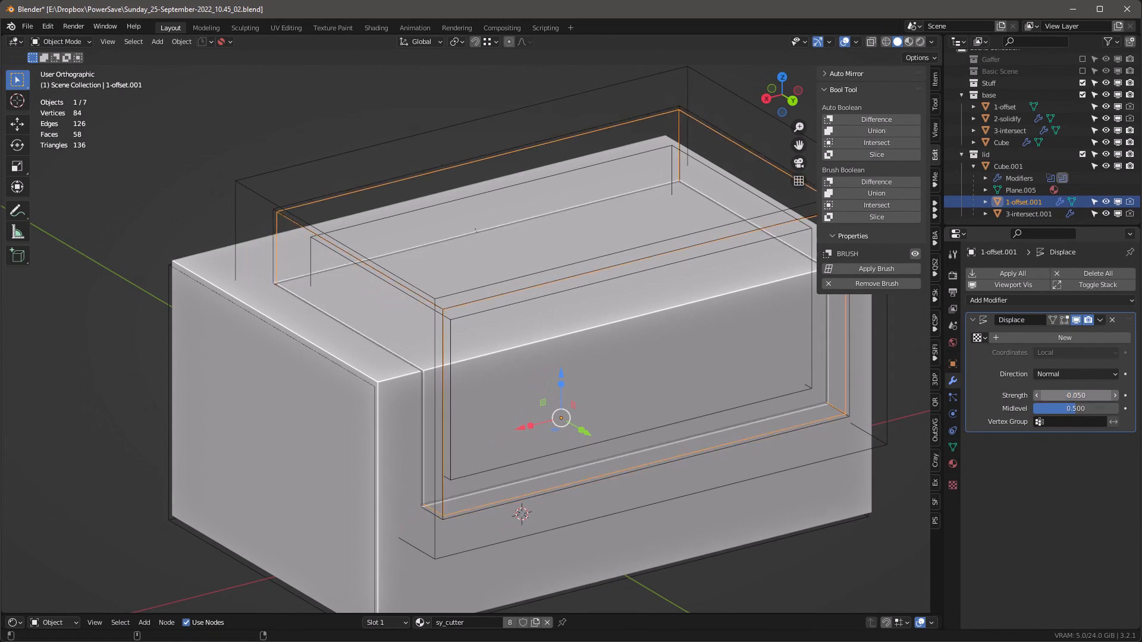
Select the lid Cube.001, hide the viewport overlays and rotate the lid open about the global X axis.
scroll(566, 312, "down", 2)
left_click(535, 304)
key("alt+shift+z")
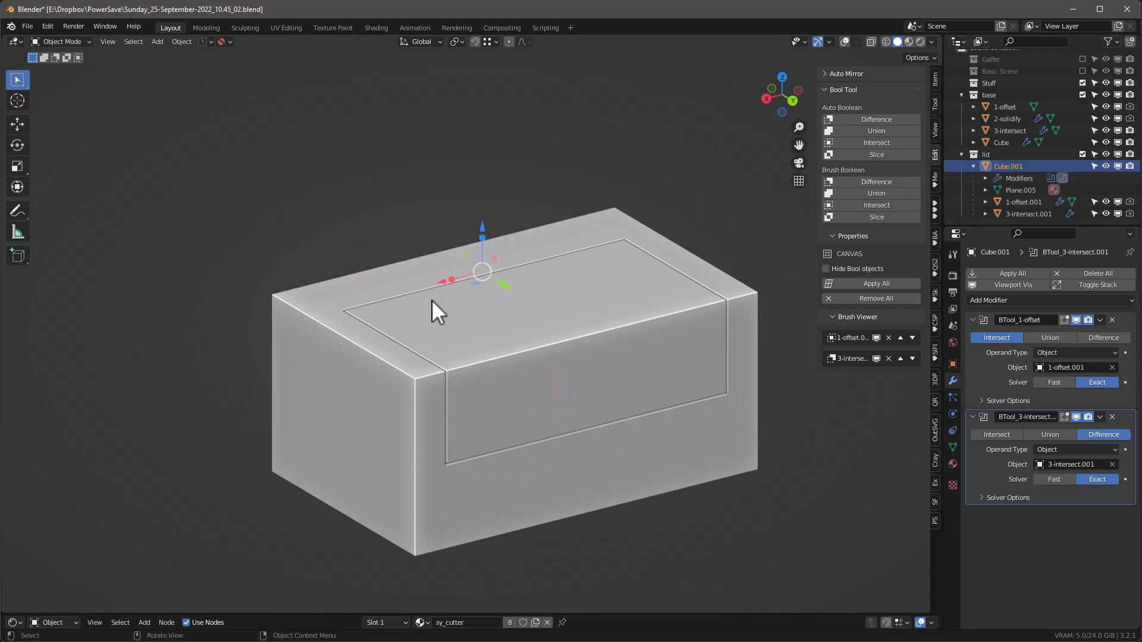
key("r")
key("x")
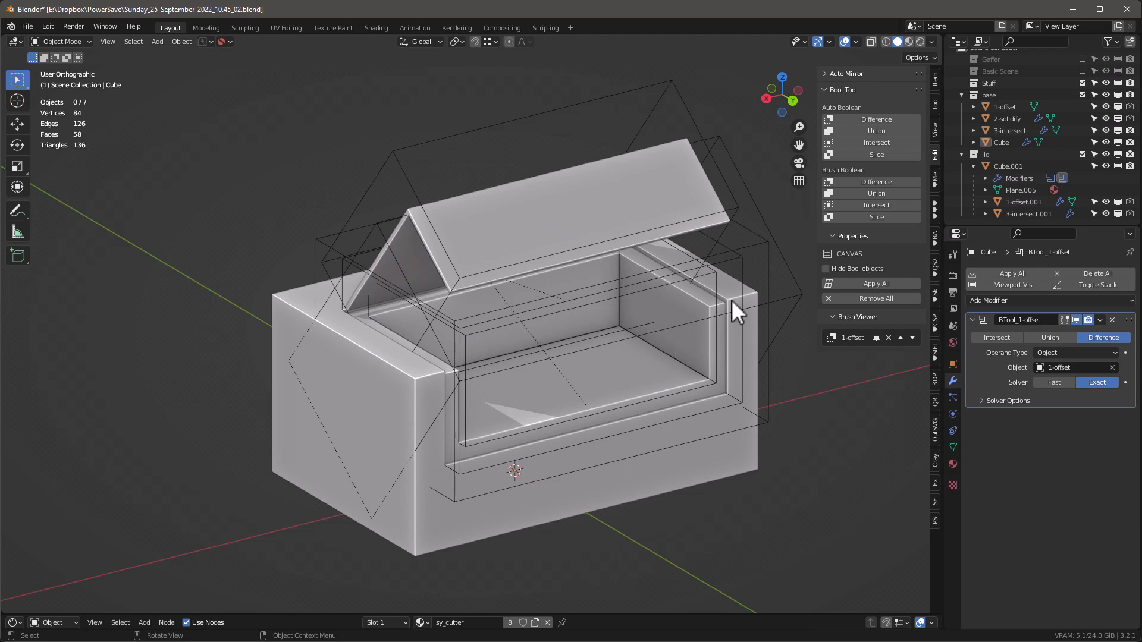
Join 3-intersect to the base Cube with a Bool Tool Brush Boolean Union.
left_click(1007, 131)
key("g")
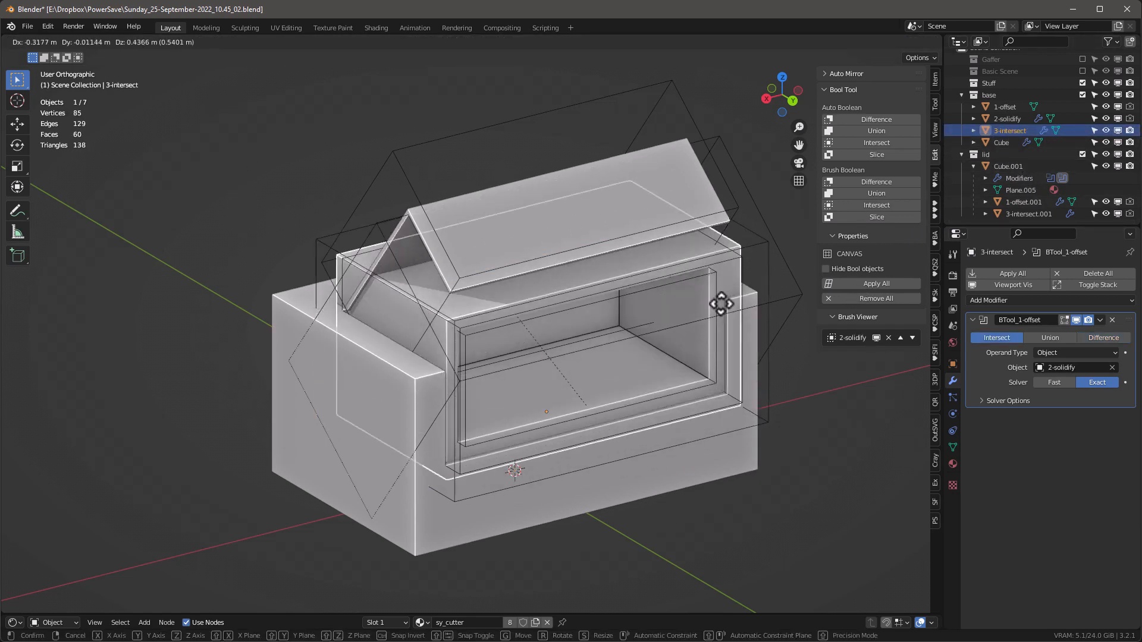
right_click(686, 296)
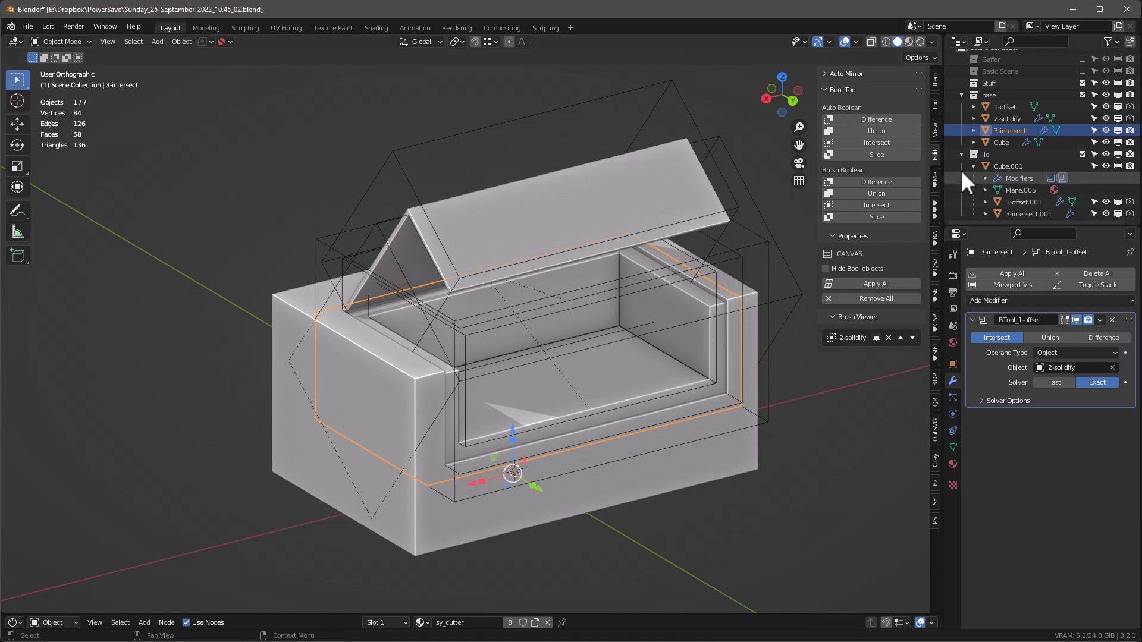
left_click(742, 459, "shift")
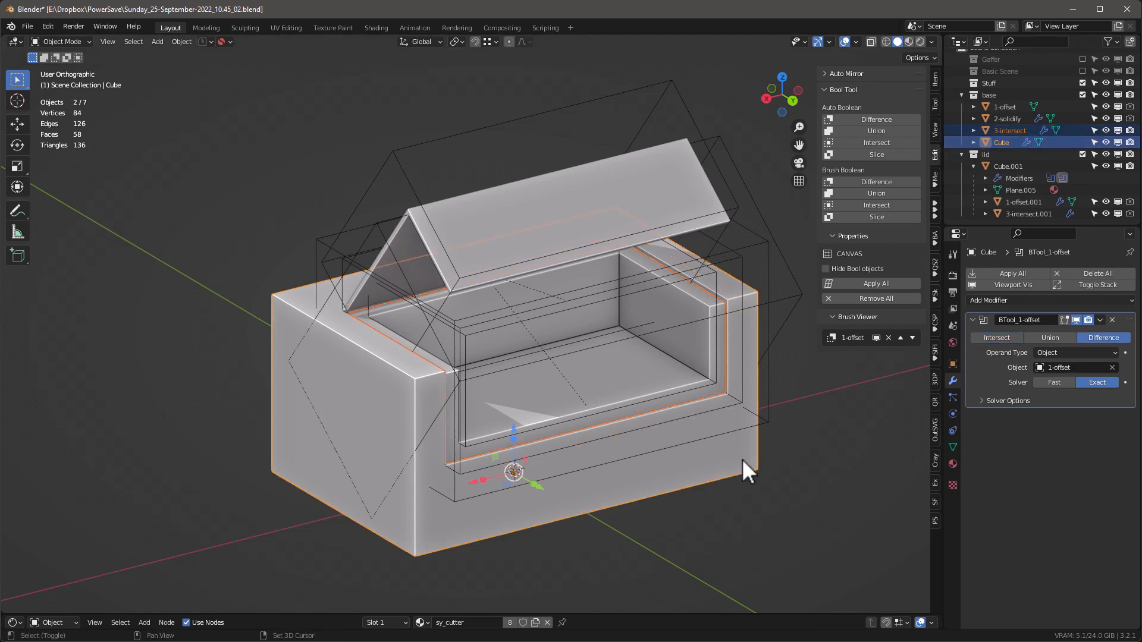
left_click(879, 194)
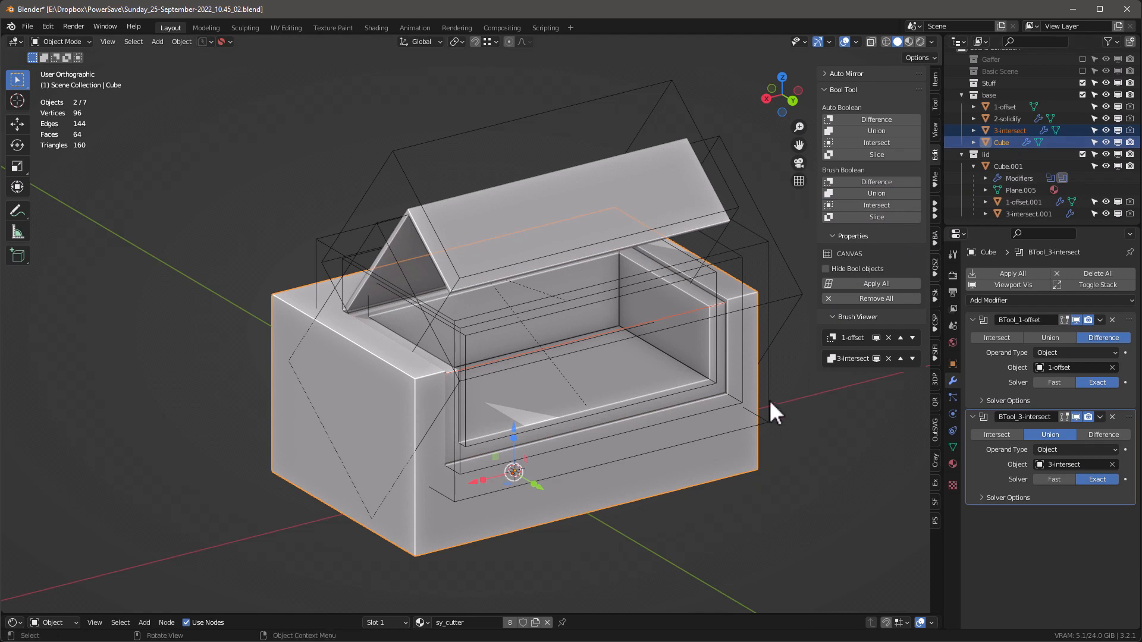
Duplicate the base Cube in place and rename the copy Cube-Inside.
left_click(987, 142)
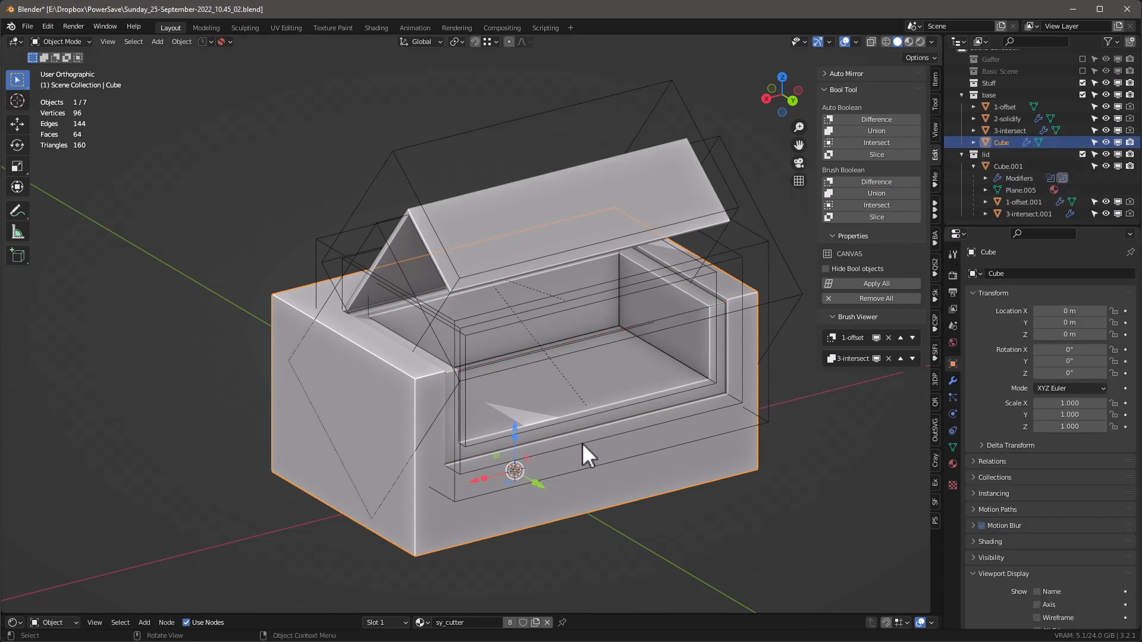
key("shift+d")
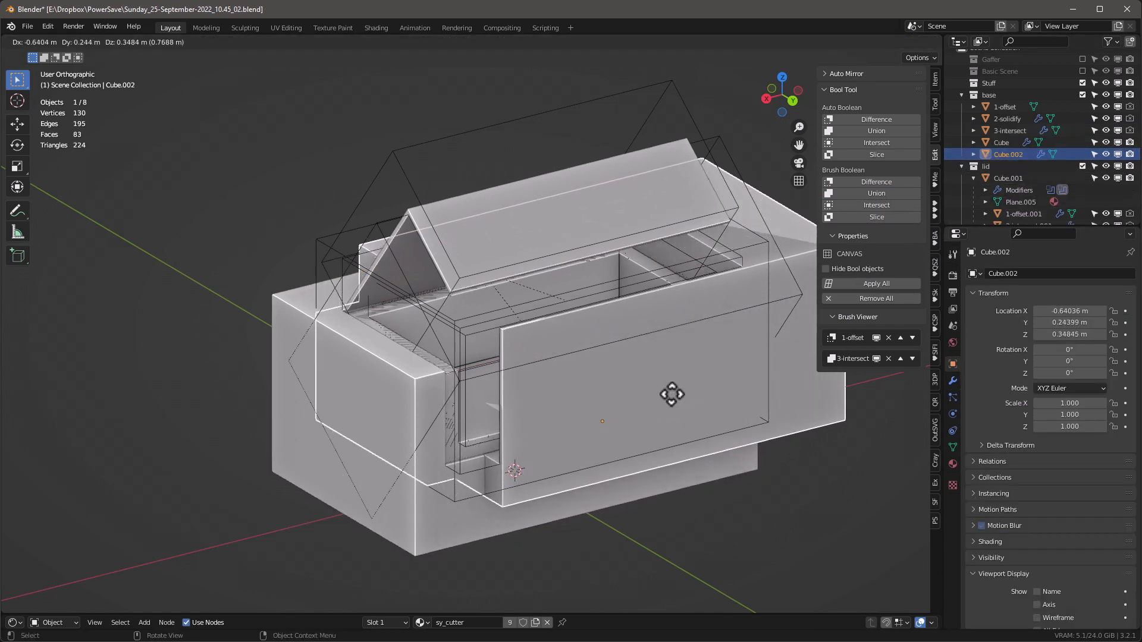
right_click(675, 393)
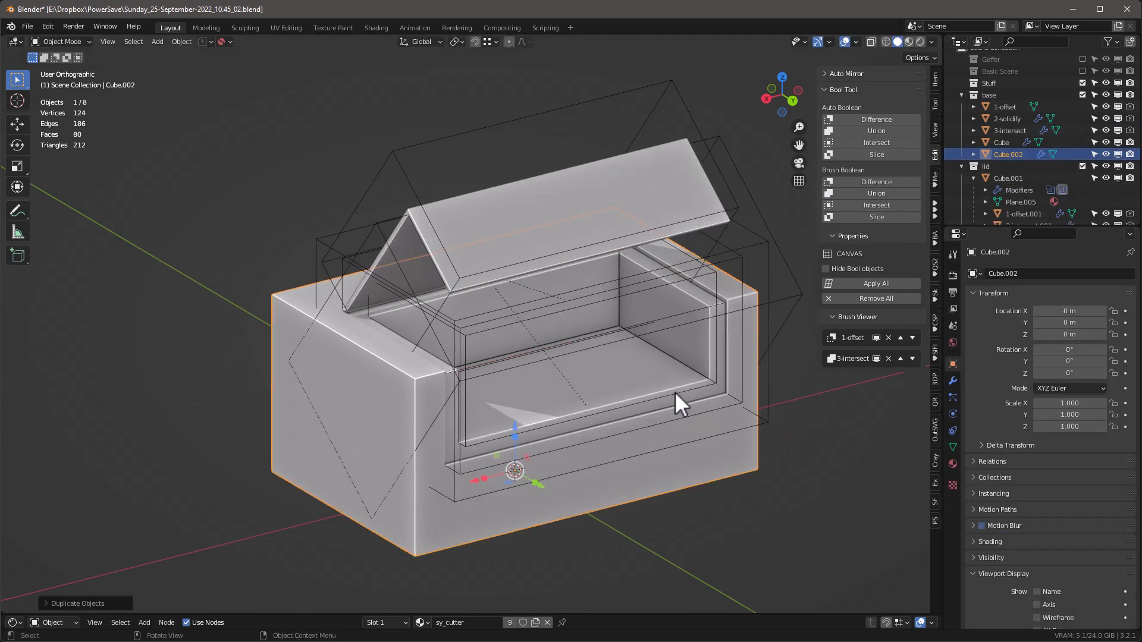
scroll(1011, 154, "down", 1)
double_click(1011, 154)
type("Cube-Inside")
key("Return")
Remove both inherited Boolean modifiers, BTool_1-offset and BTool_3-intersect, from Cube-Inside.
left_click(1045, 149)
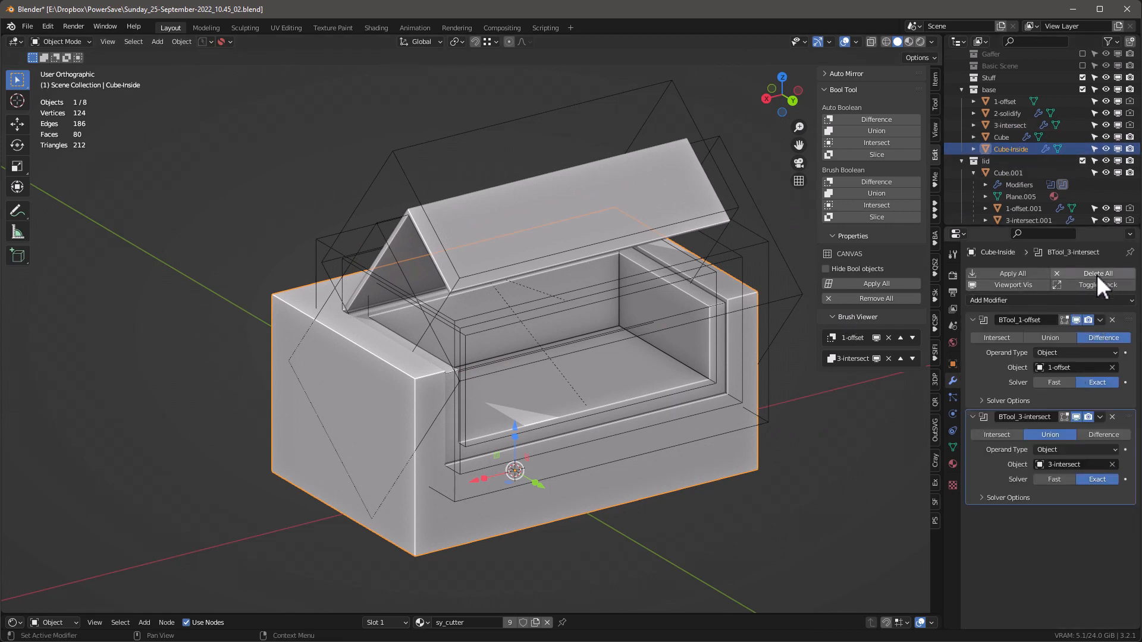
left_click(1111, 318)
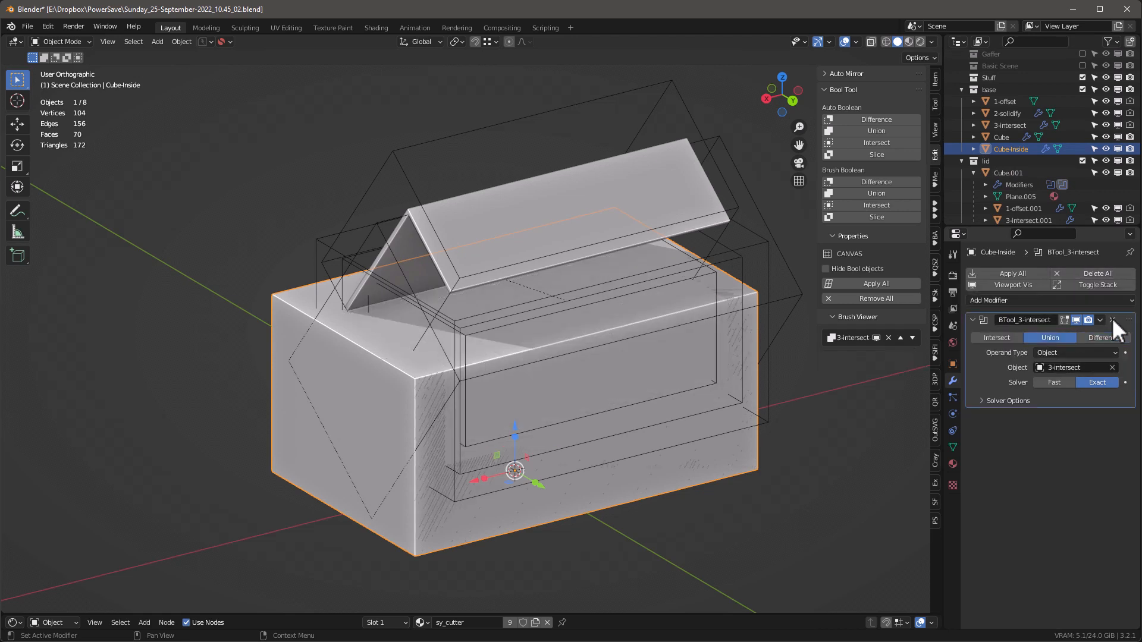
left_click(1112, 319)
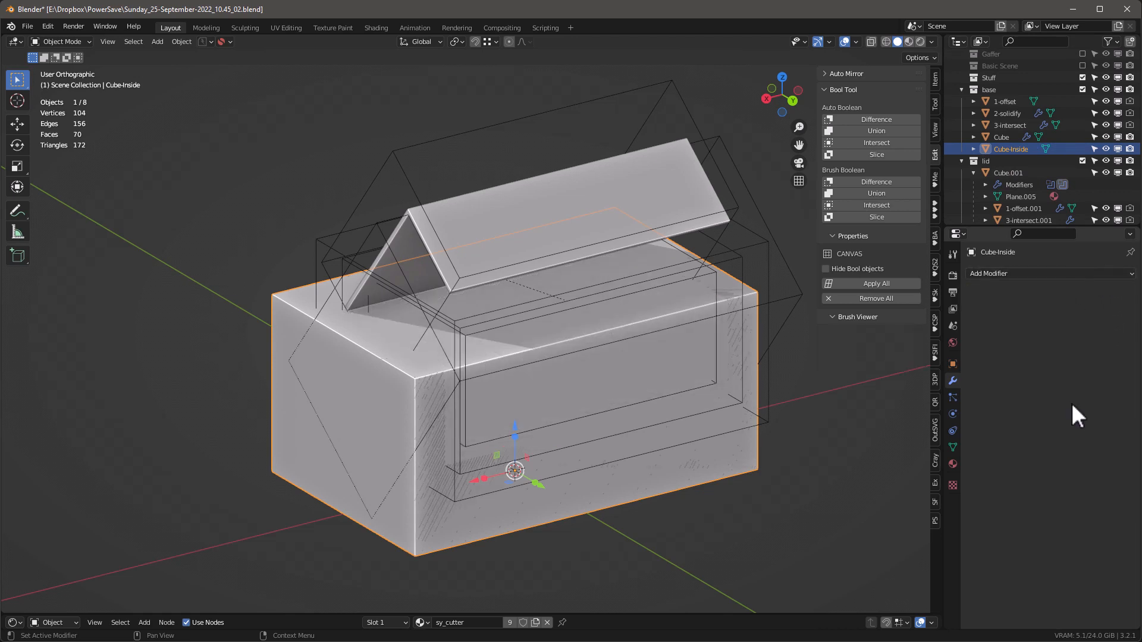
Add a Displace modifier to Cube-Inside, reset its strength to 0 and adjust it to -0.360 to shrink the copy inside the box.
left_click(1002, 273)
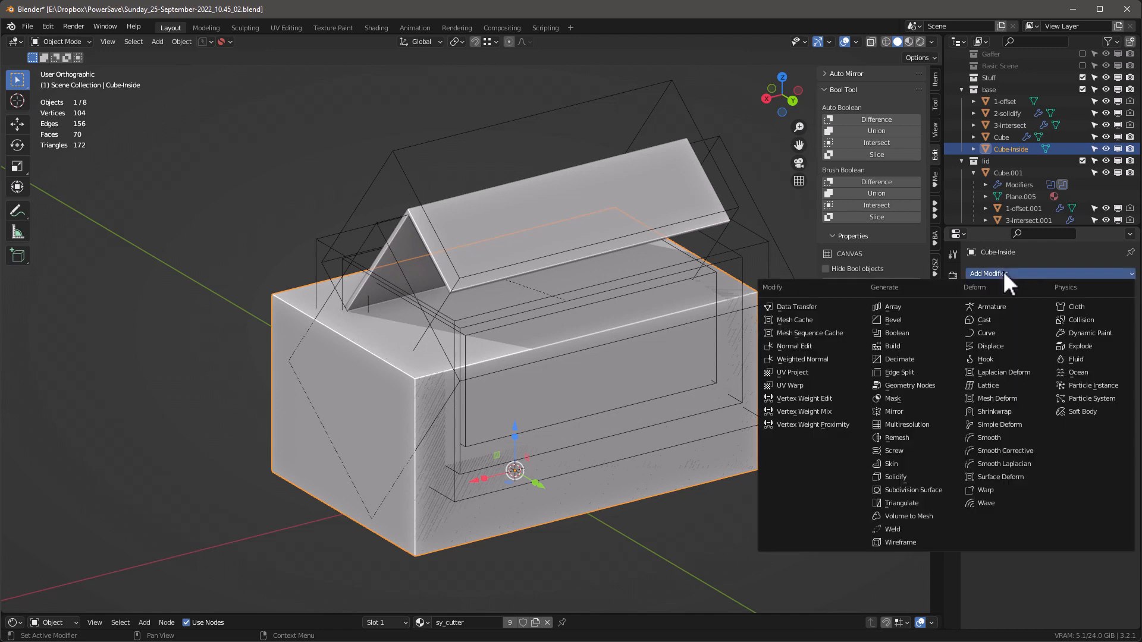
left_click(993, 348)
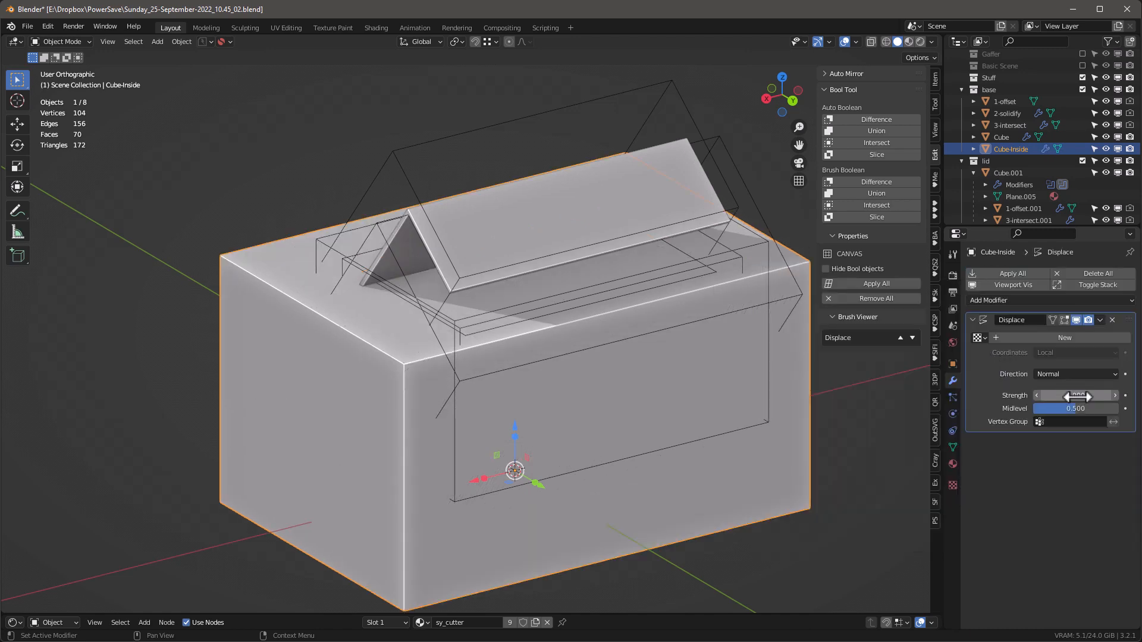
left_click(1065, 395)
type("0")
key("Return")
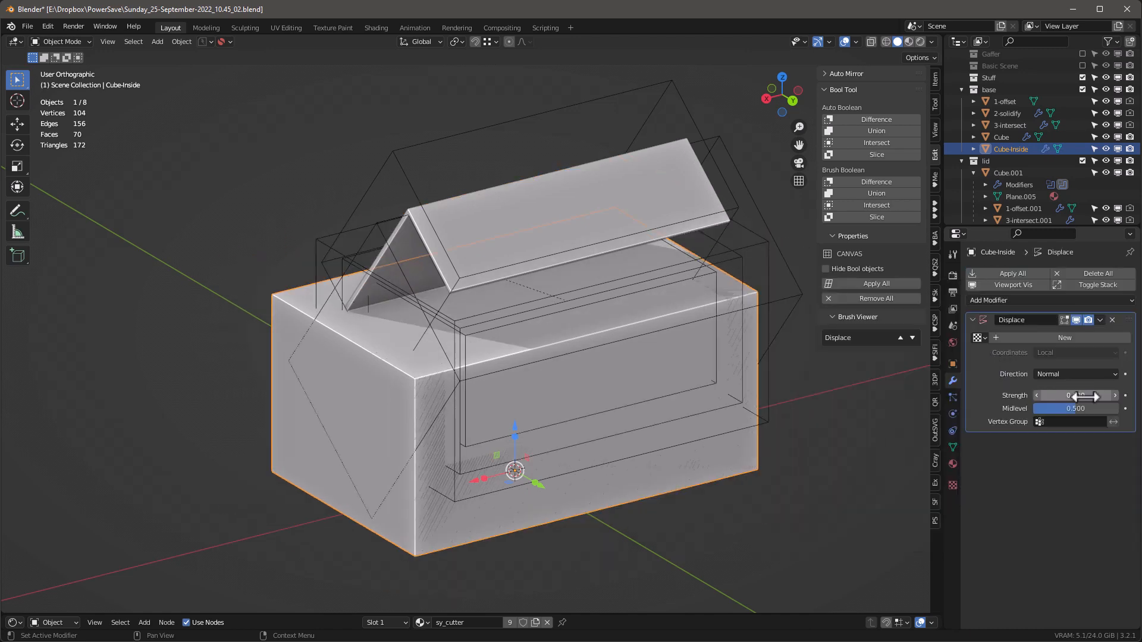
left_click_drag(1066, 395, 1018, 395)
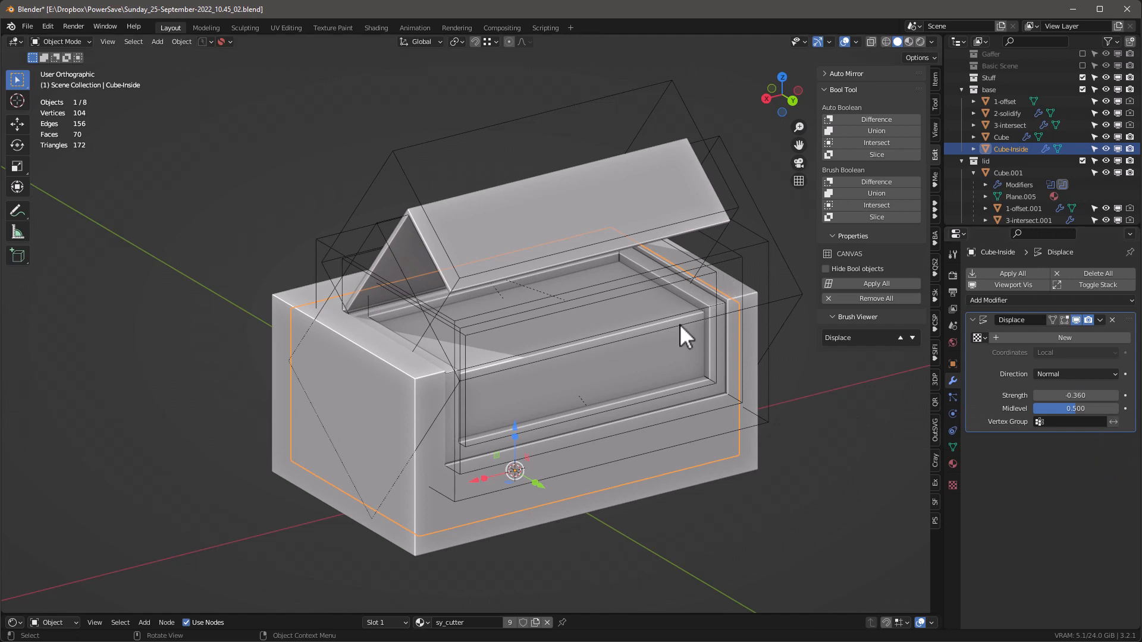
Hollow out the base Cube by subtracting Cube-Inside with a Brush Boolean Difference, and hide the viewport overlays.
left_click(276, 302, "shift")
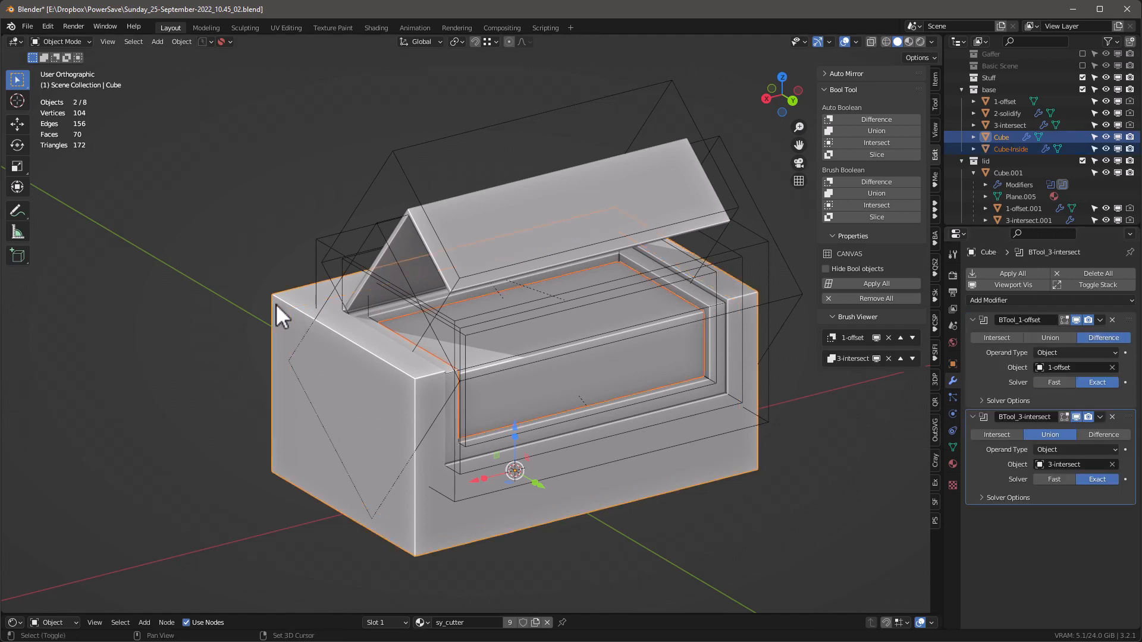
left_click(878, 181)
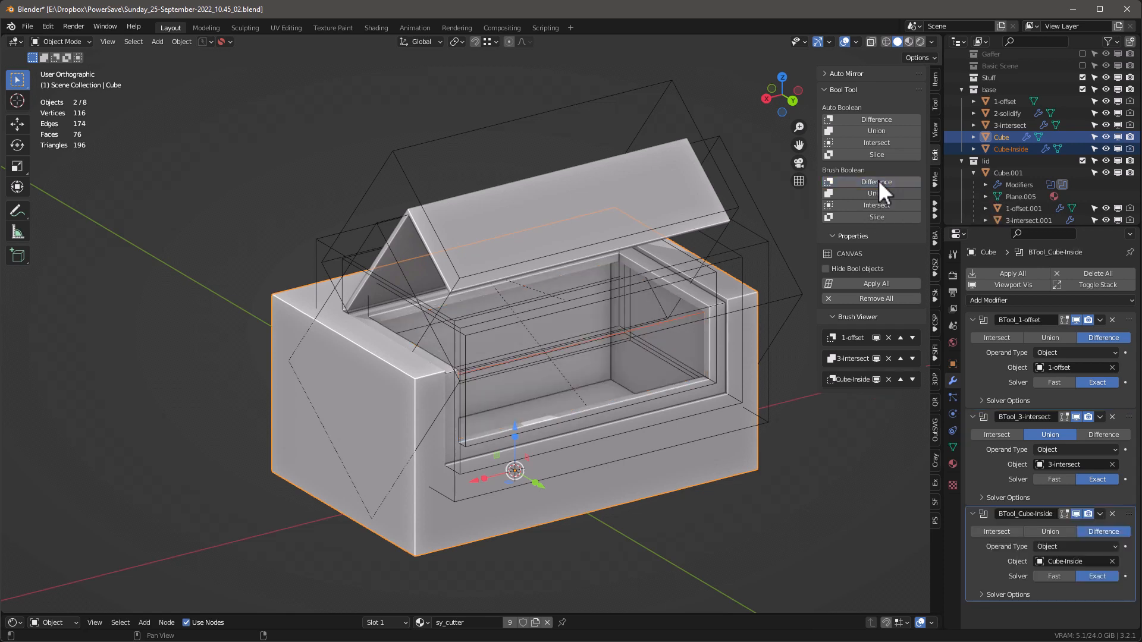
left_click(844, 41)
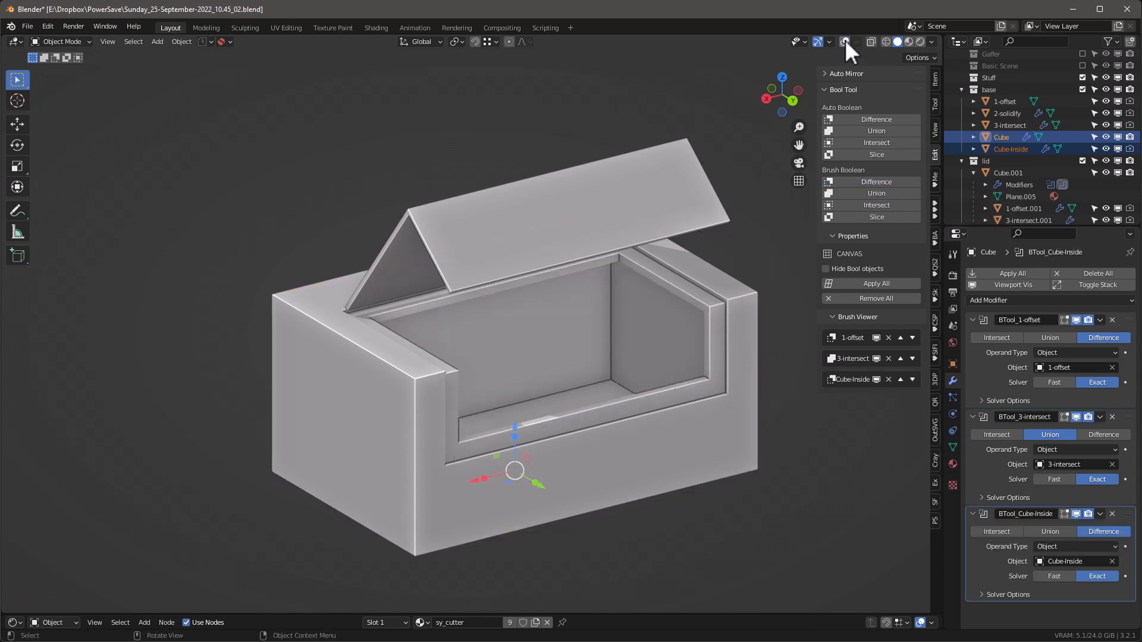
middle_click_drag(734, 436, 722, 416)
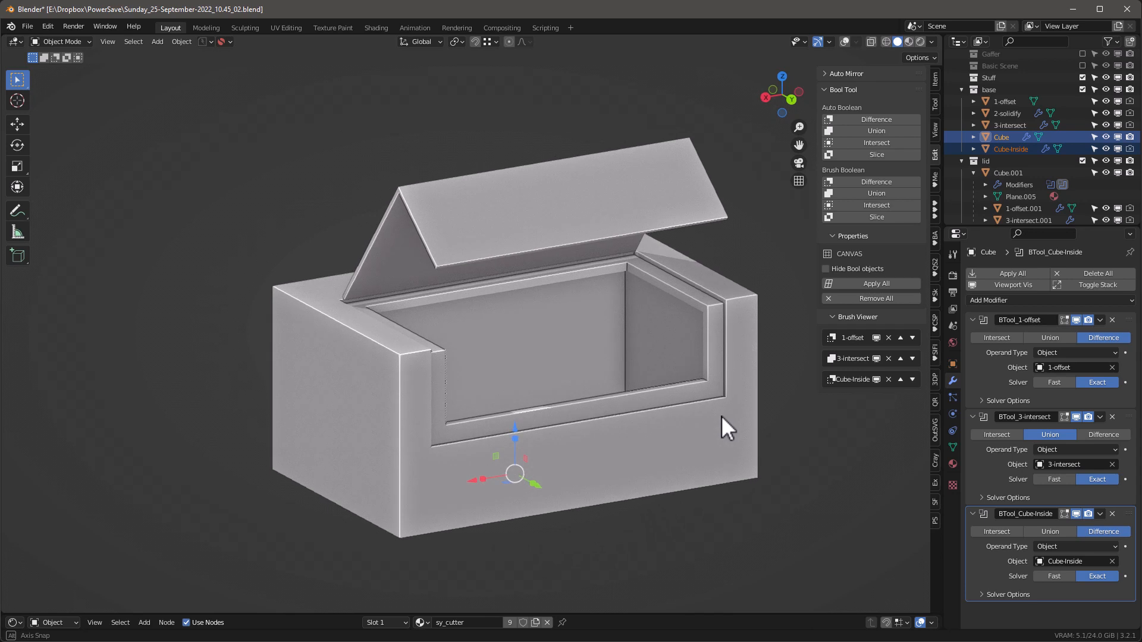
Adjust the Displace strength of Cube-Inside to -0.260 to change the box's wall thickness.
left_click(1010, 149)
mouse_move(1078, 395)
left_mouse_down()
mouse_move(1062, 395)
mouse_move(1089, 395)
left_mouse_up()
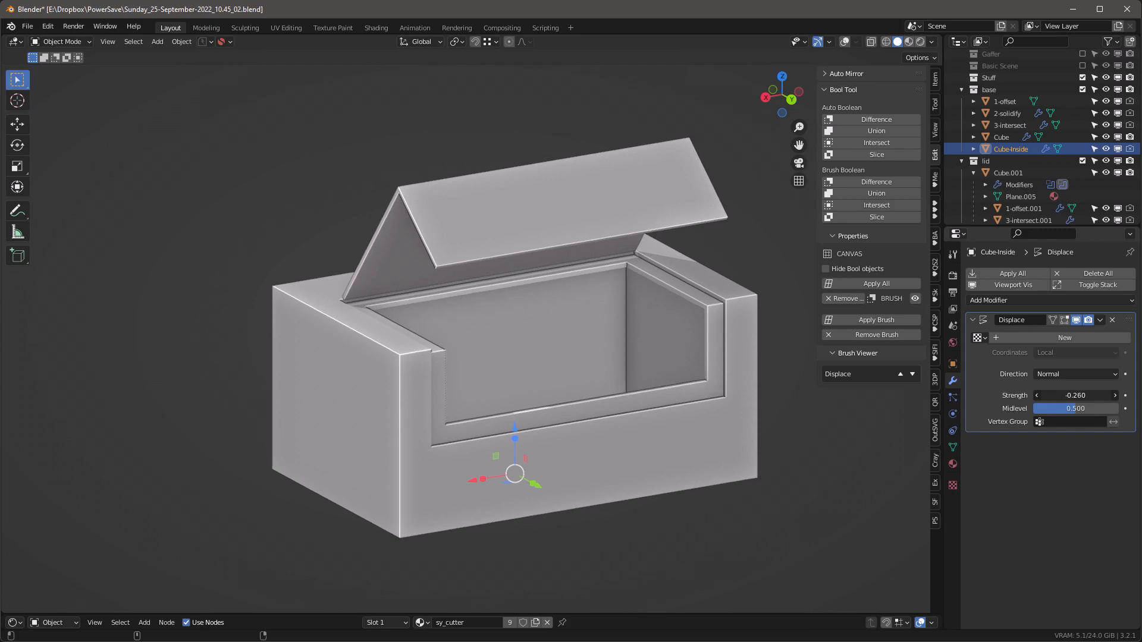